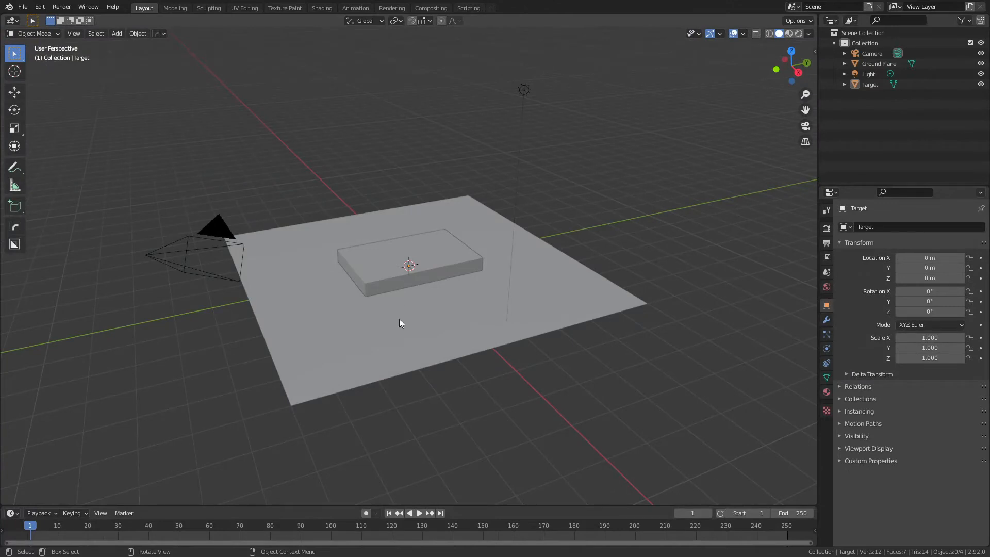
- Add a plane mesh to the scene and rename it Thin Film
click(426, 319)
click(380, 267)
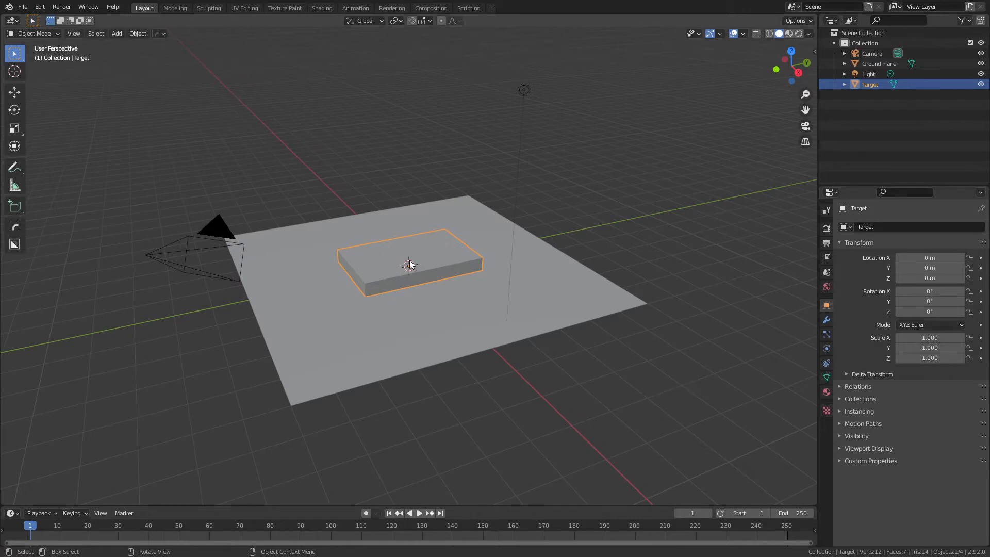
key(shift+a)
mouse_move(385, 249)
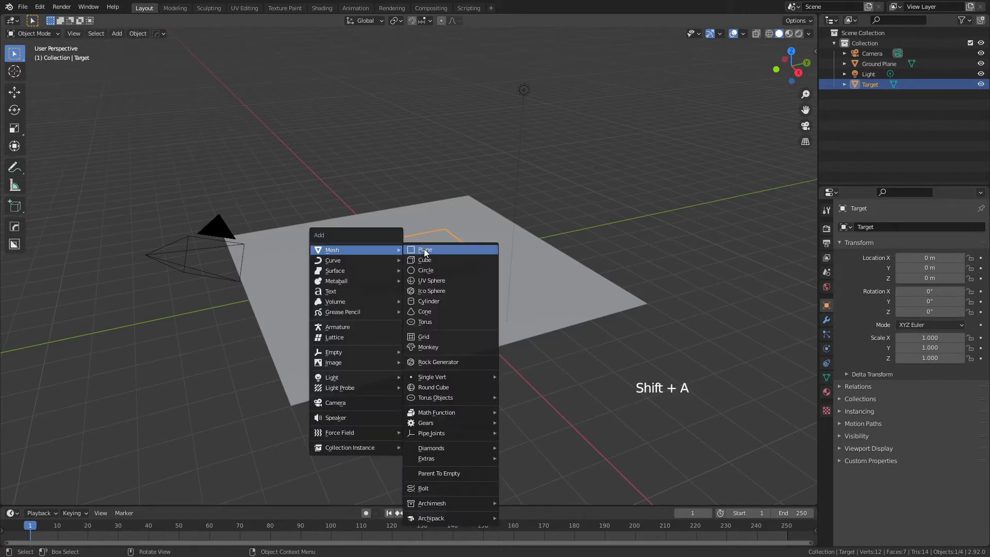
click(432, 249)
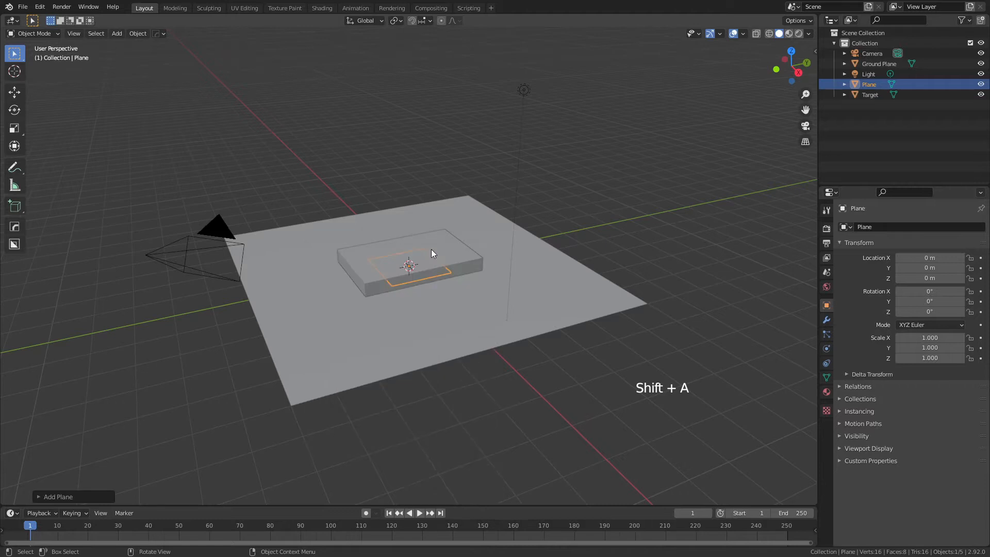
key(F2)
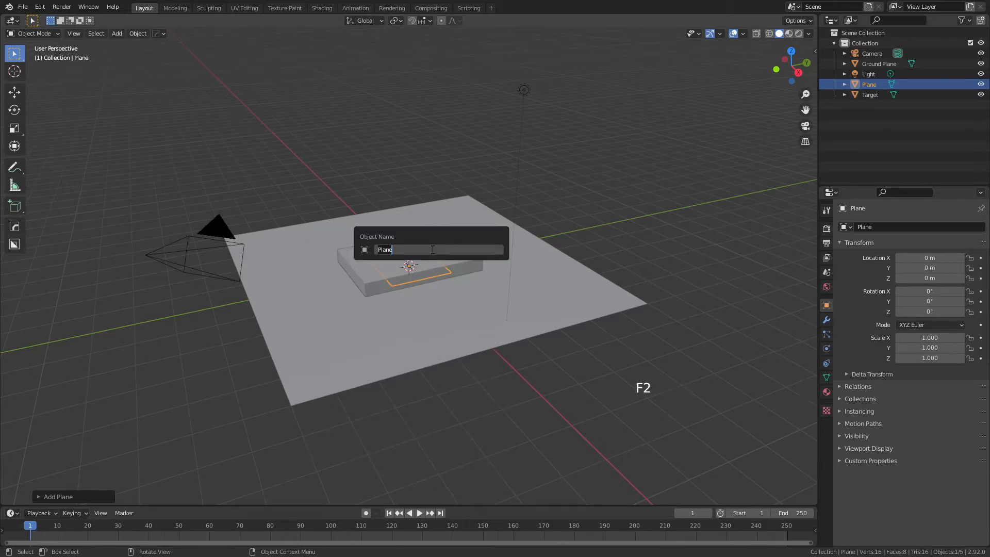
text(Thin Film)
key(Return)
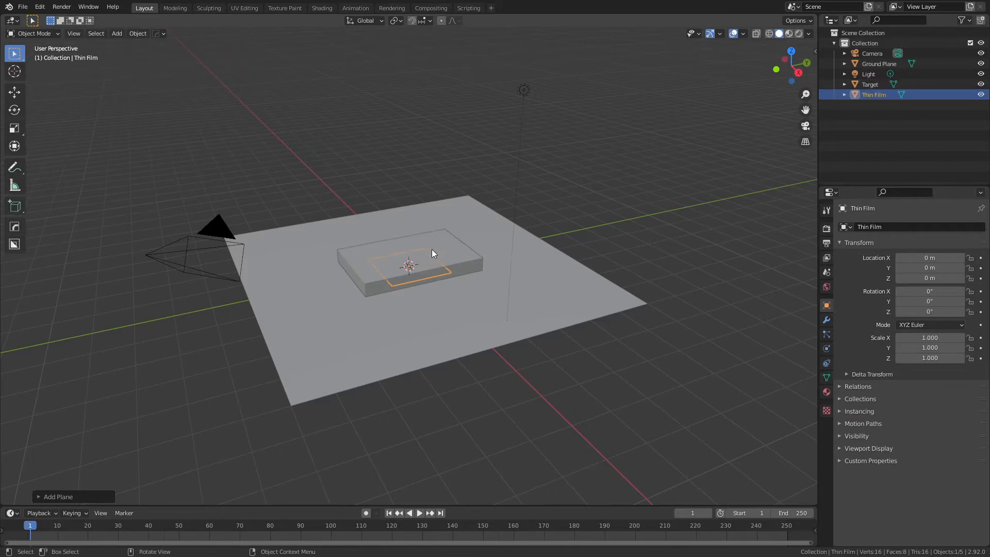
- Raise the Thin Film plane vertically above the target block, to a Z location of about 1.47 m
key(g)
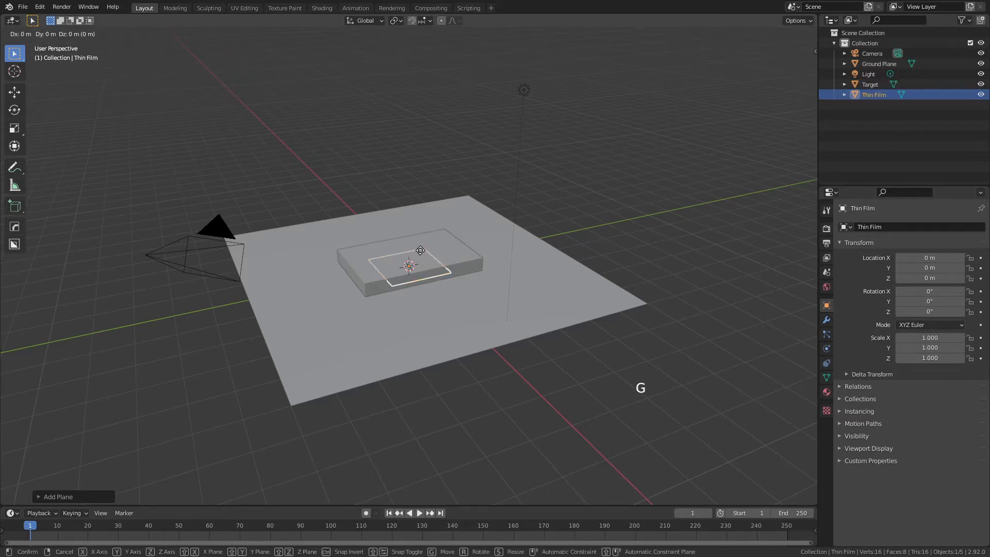
key(z)
click(426, 260)
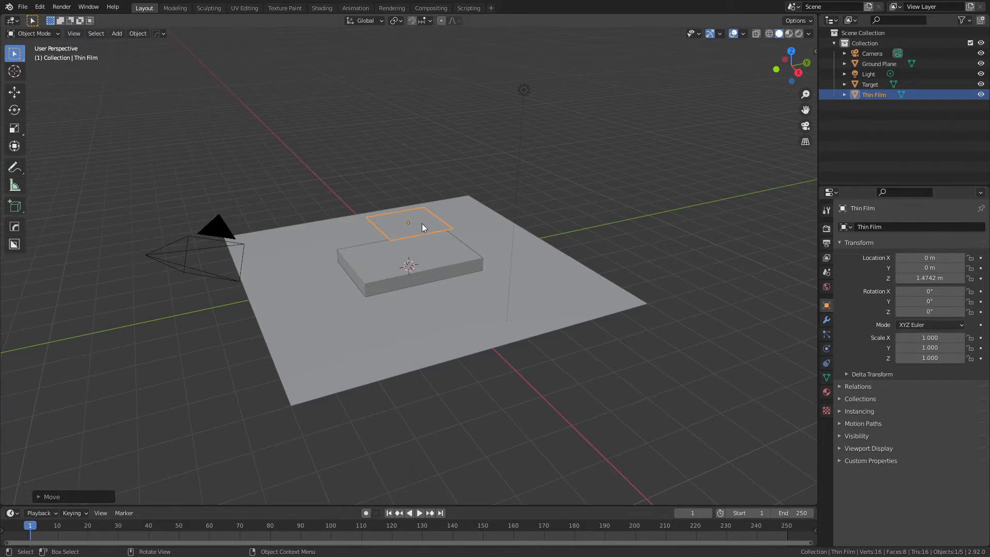
- Subdivide the whole Thin Film mesh six times in Edit Mode and return to Object Mode
key(Tab)
right_click(403, 223)
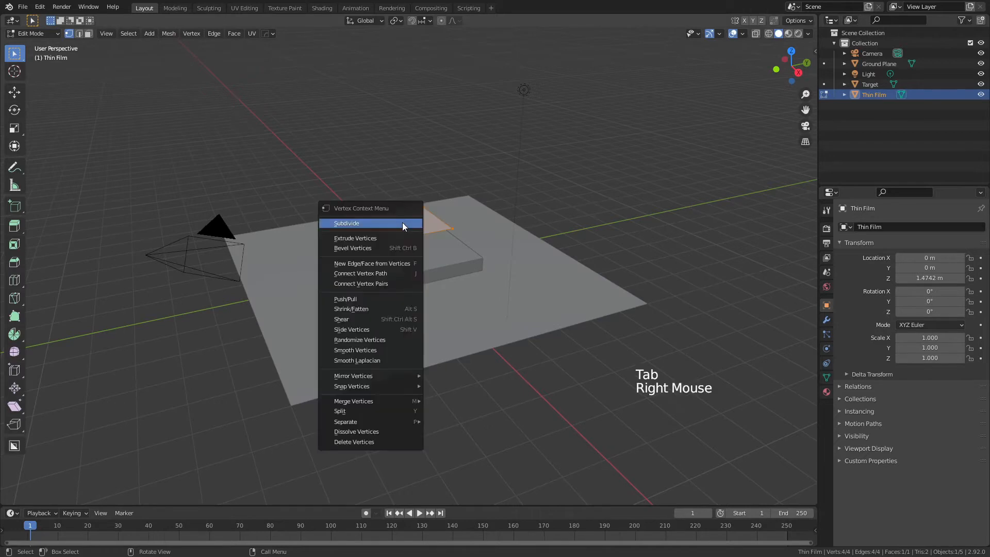
click(401, 226)
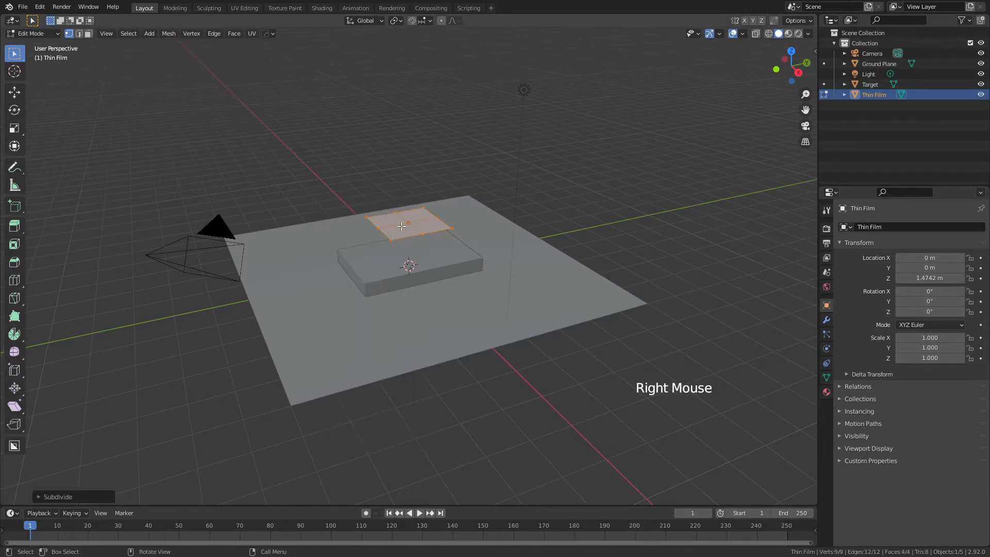
key(shift+r)
key(shift+r)
key(shift+r)
key(shift+r)
key(shift+r)
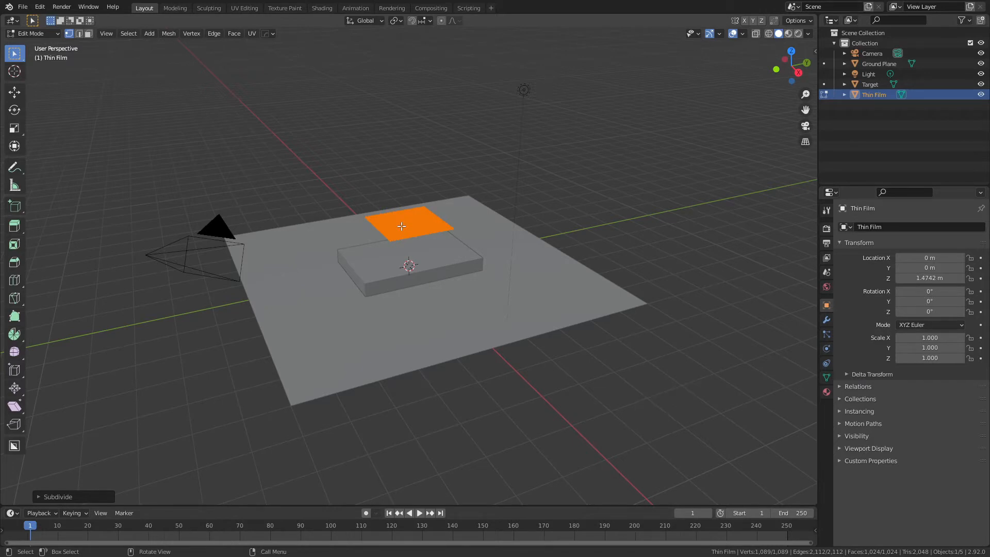
key(shift+r)
key(Tab)
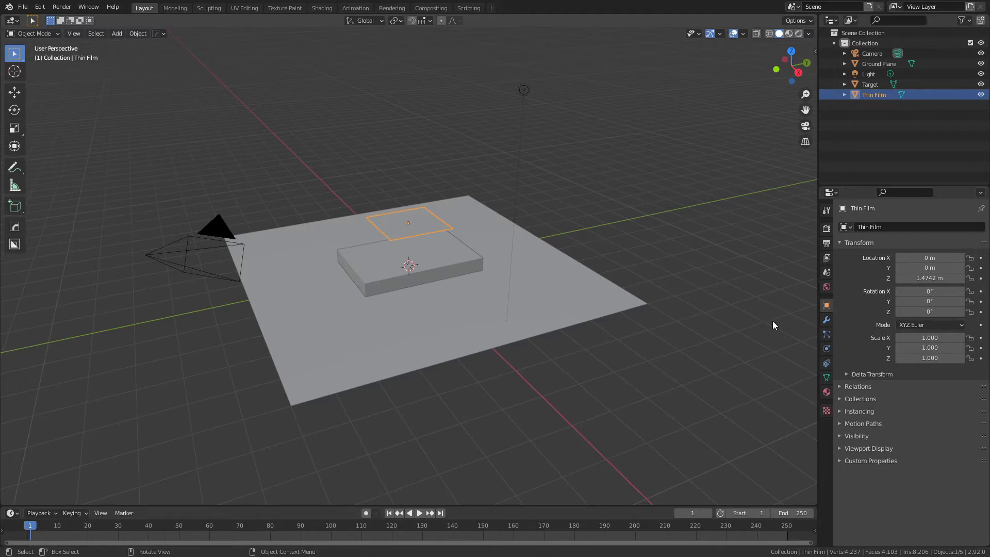
- Add a Shrinkwrap modifier to Thin Film with the Target object as its target and an offset of 0.001 m
click(827, 319)
click(886, 225)
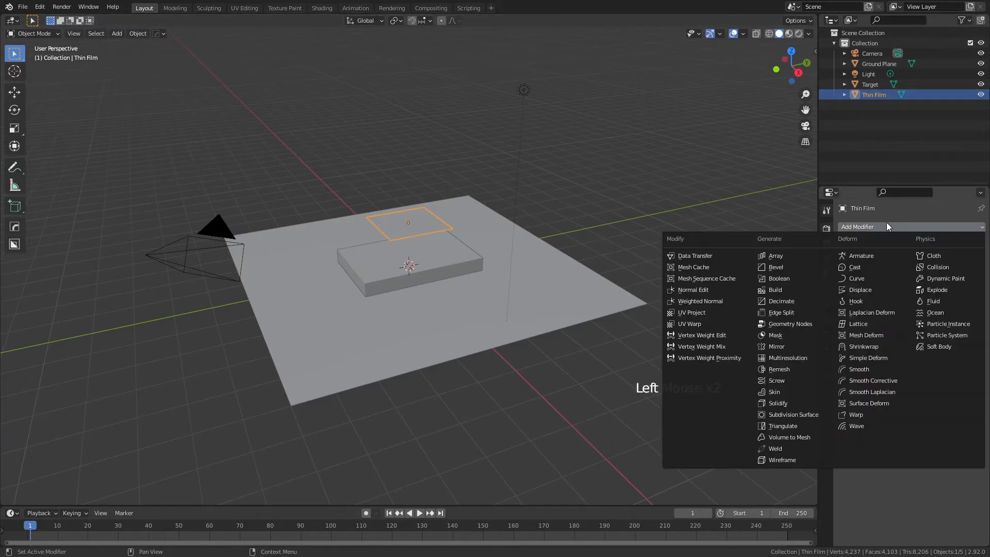
click(876, 345)
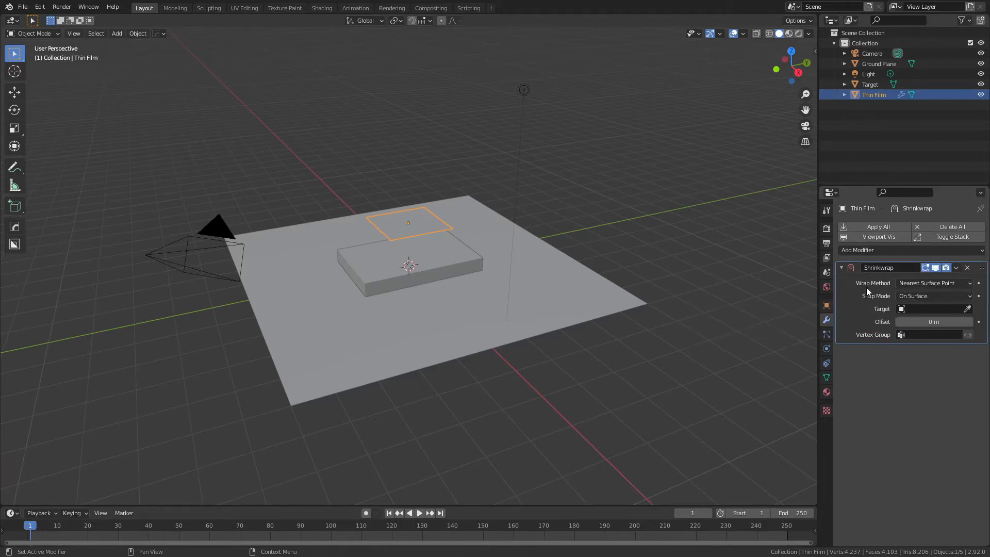
click(942, 311)
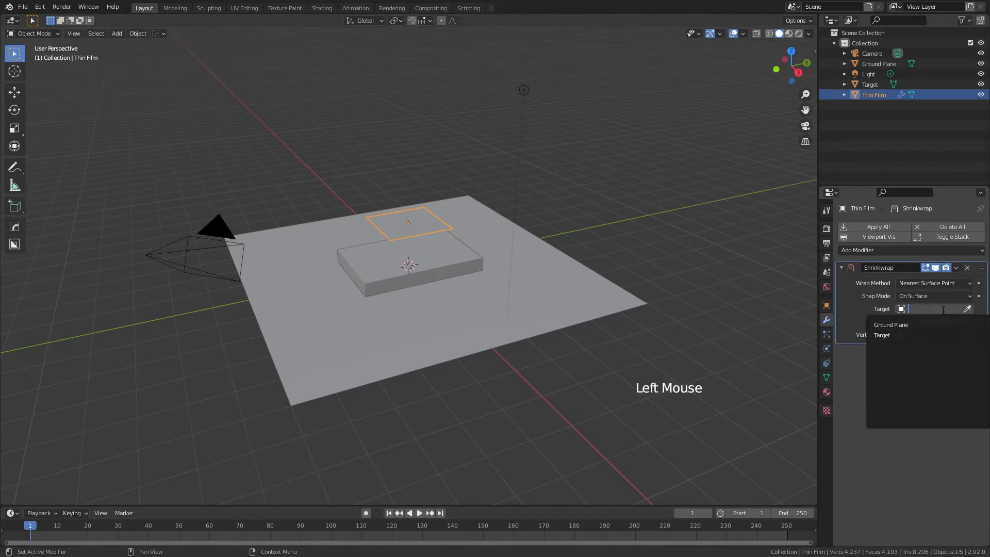
click(899, 335)
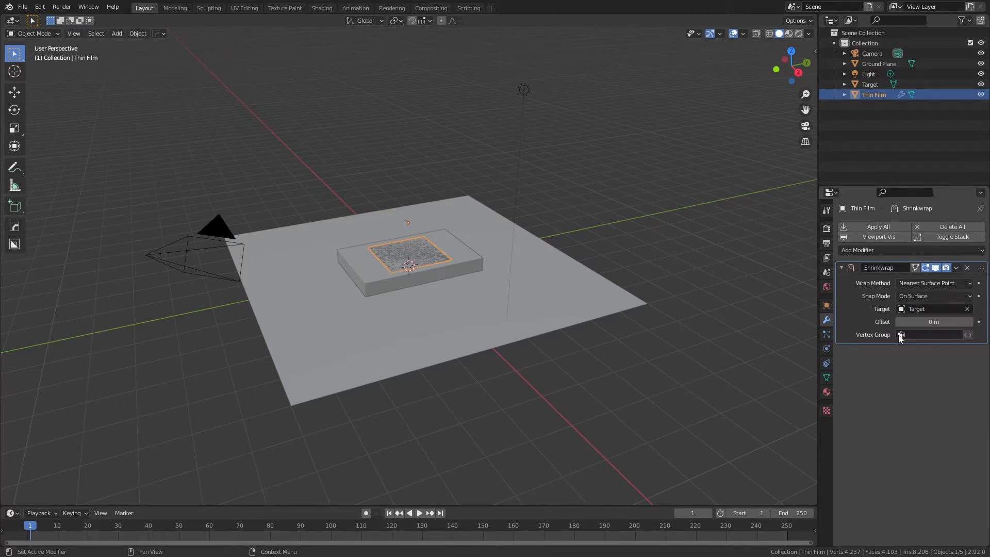
click(947, 321)
text(0.001)
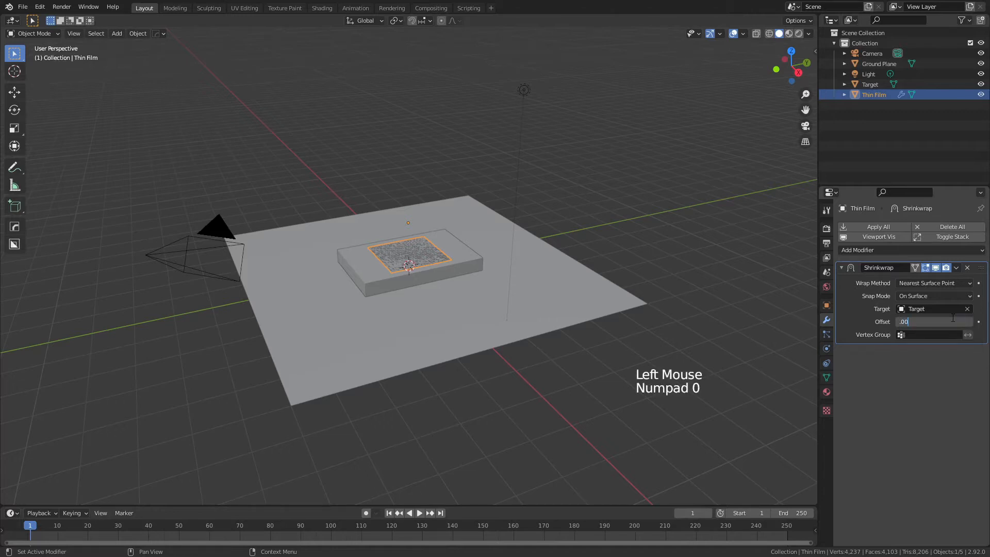
key(Return)
- Set the Shrinkwrap offset to 0 m to compare the film surface up close, and restore it to 0.001 m
scroll(427, 262, up, 8)
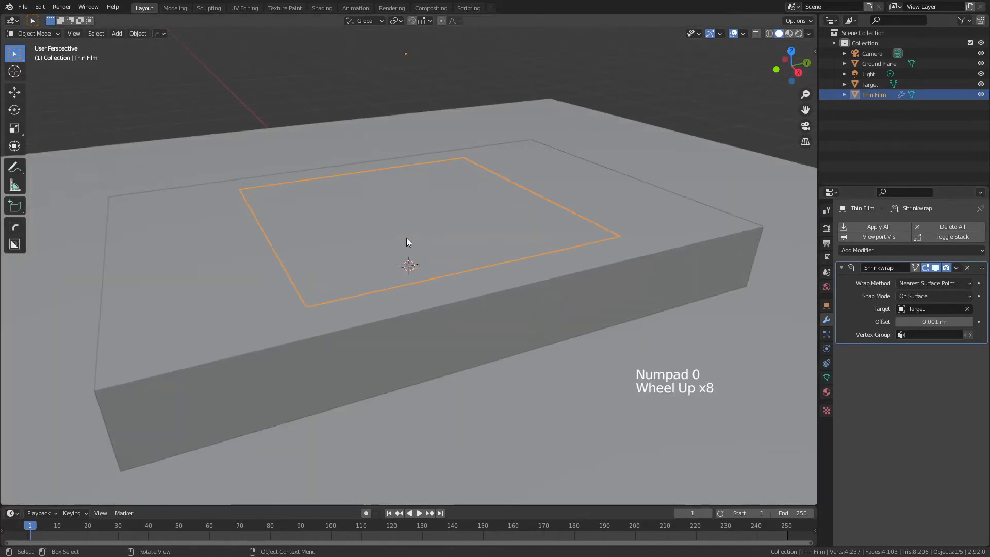
middle_drag(407, 237, 411, 272)
click(940, 323)
text(0)
key(Return)
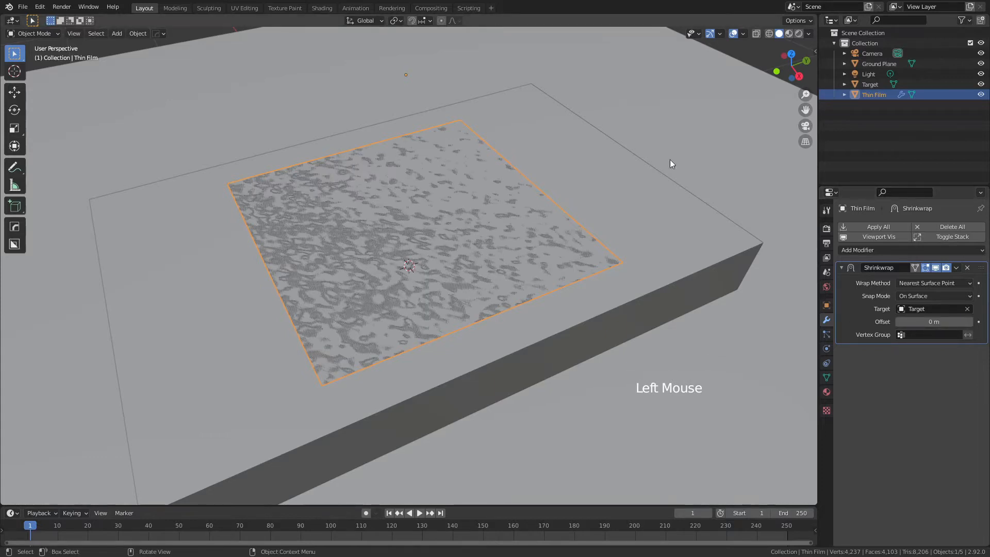
click(937, 321)
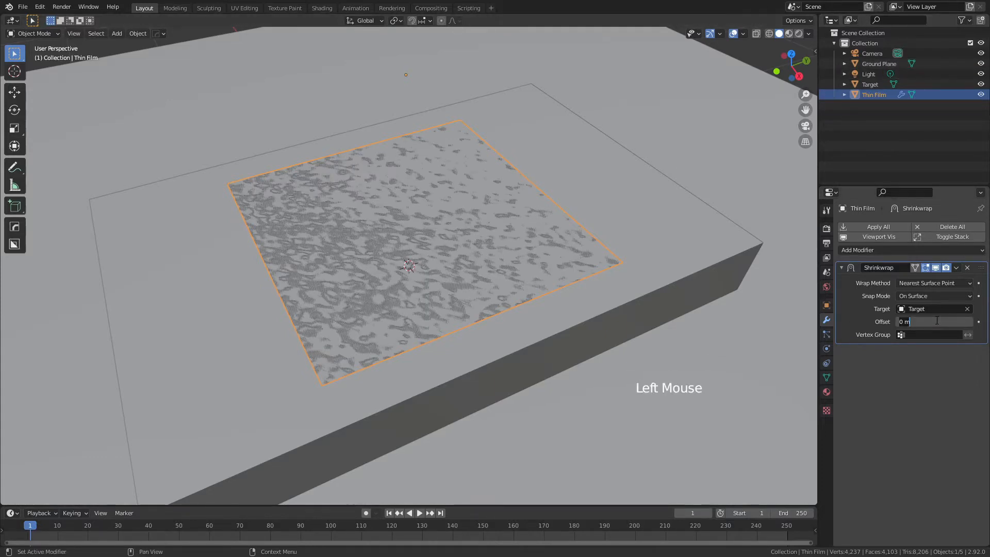
text(01)
key(Return)
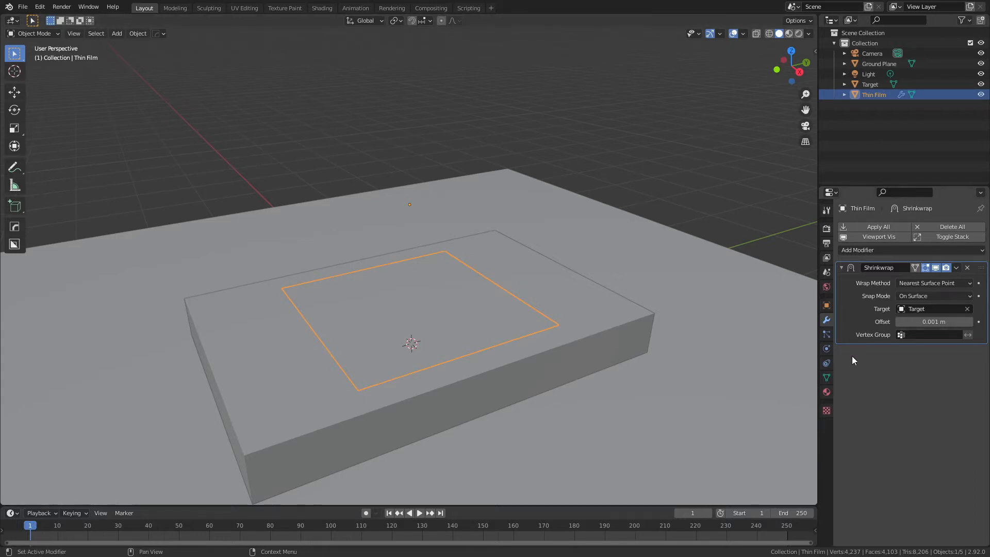
click(827, 377)
click(981, 257)
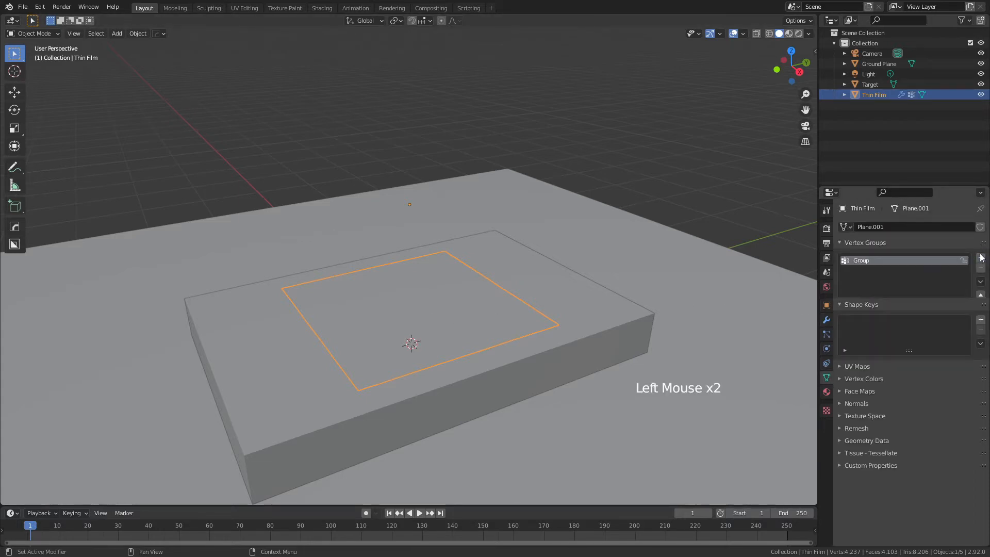
key(Tab)
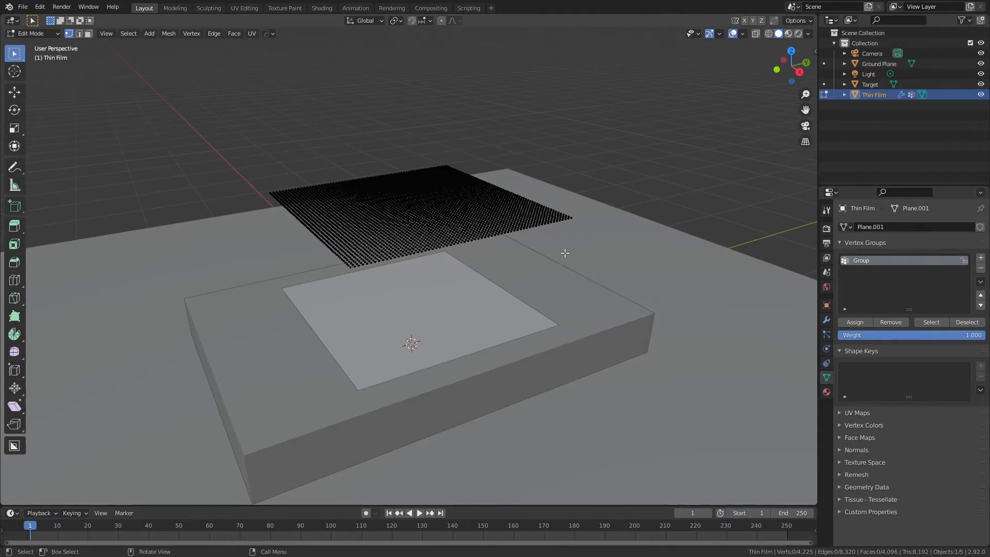
key(Tab)
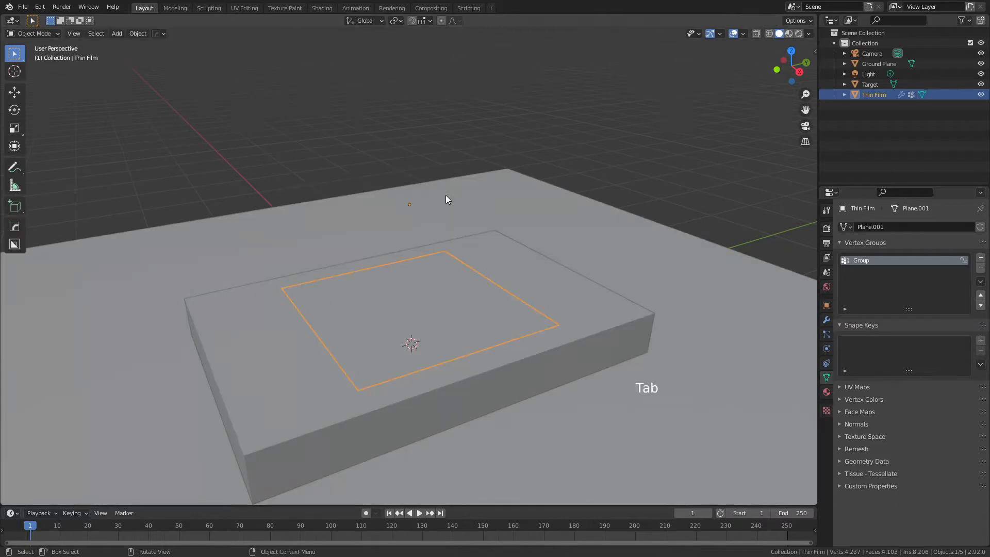
click(981, 270)
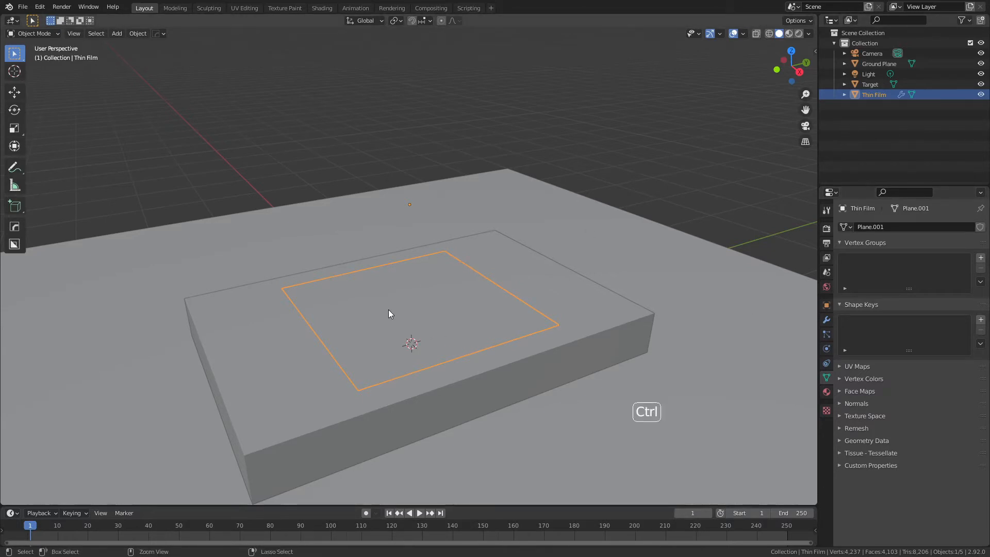
- Switch Thin Film to Weight Paint mode and paint one full-weight stroke across the middle of the film
key(ctrl+Tab)
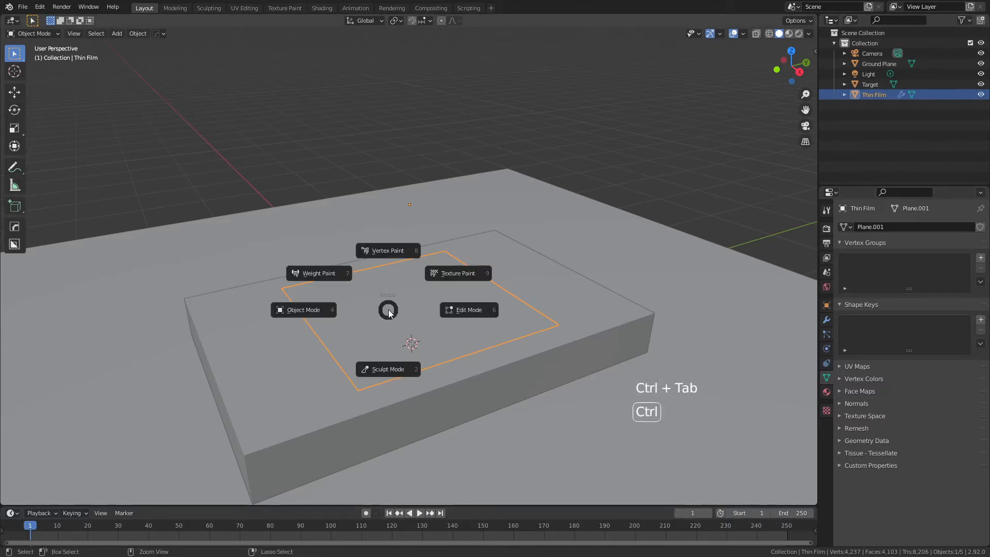
click(317, 273)
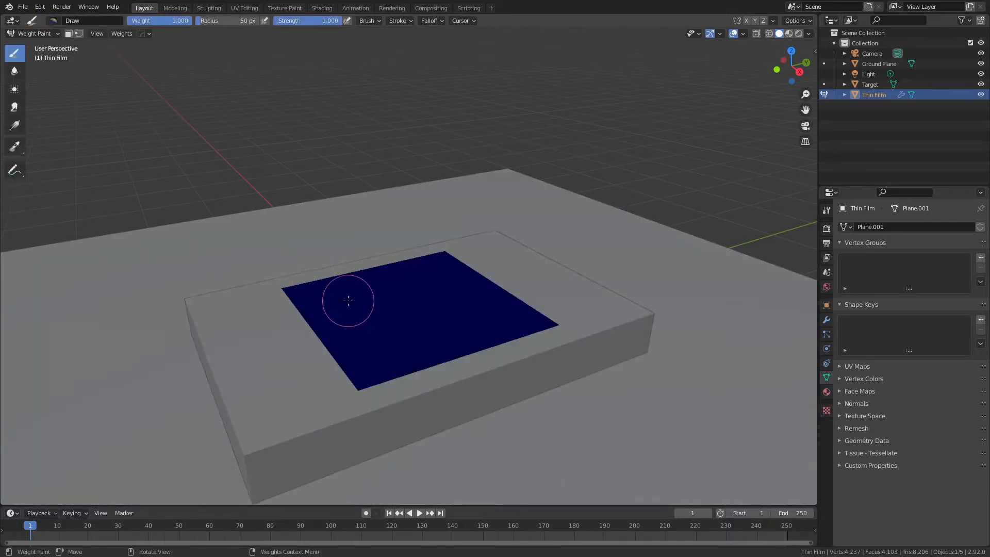
drag(332, 296, 474, 316)
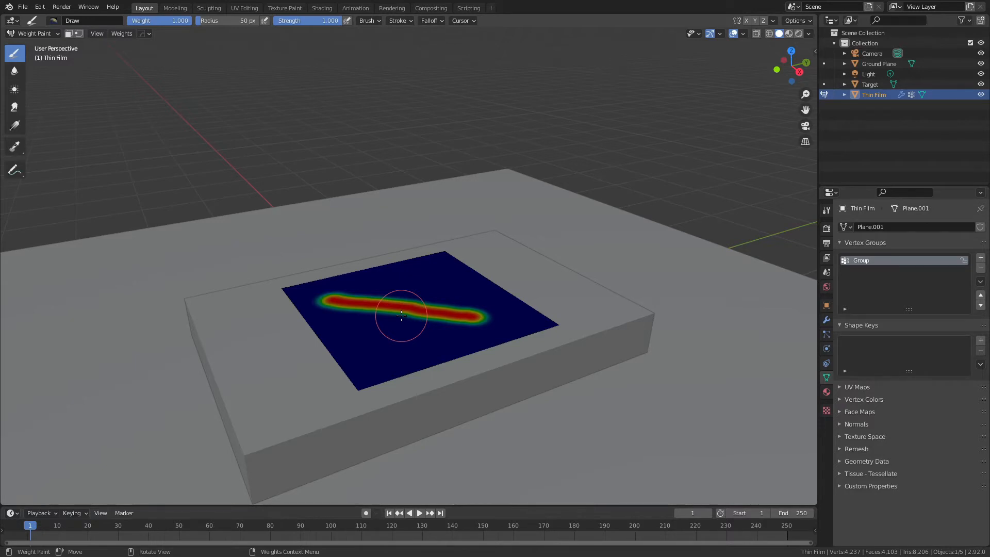
- Add a second vertex group and paint a full-weight patch near the film's front corner
click(981, 258)
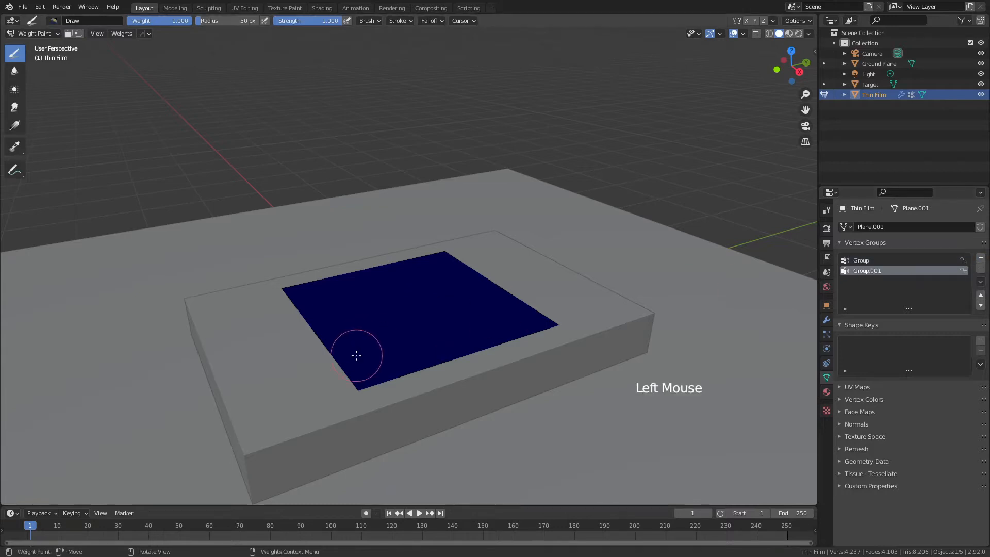
drag(354, 349, 383, 359)
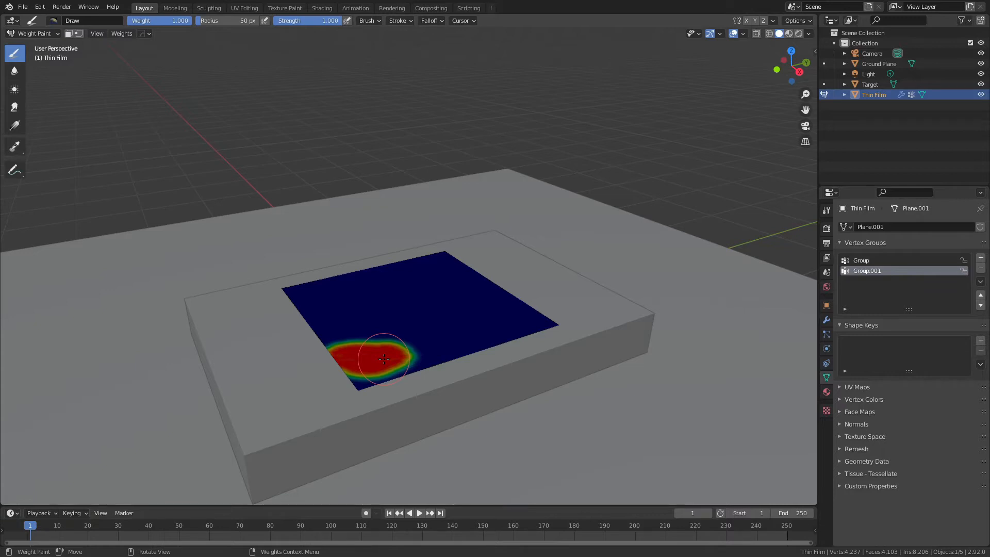
- Reselect the first vertex group, enlarge the brush radius to 142 px and paint a broad area across the film's centre
click(862, 260)
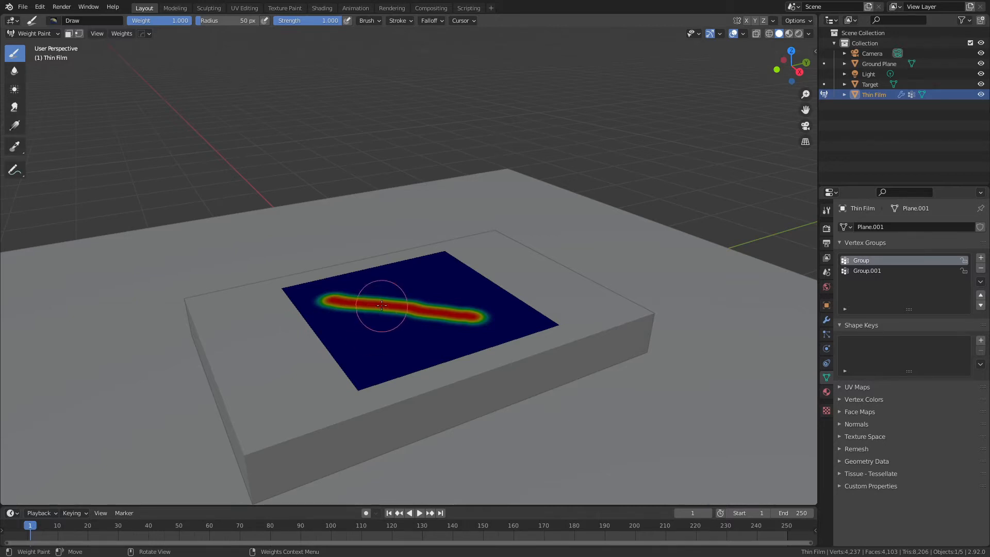
key(f)
click(456, 292)
mouse_move(369, 338)
mouse_down()
mouse_move(408, 293)
mouse_move(396, 303)
mouse_up()
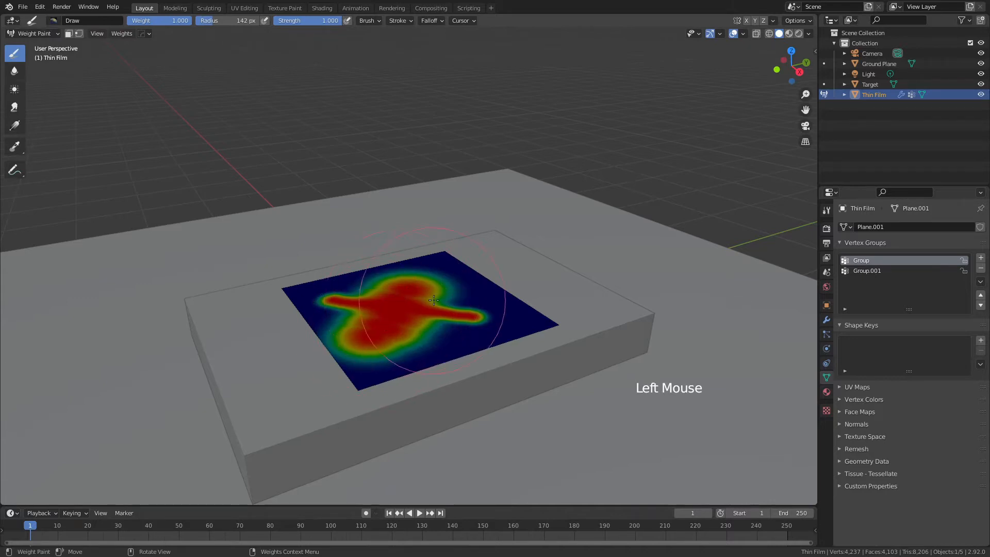
- Lower the brush strength to about 0.41 and build up weight over the film's front-right area with repeated dabs
key(shift+f)
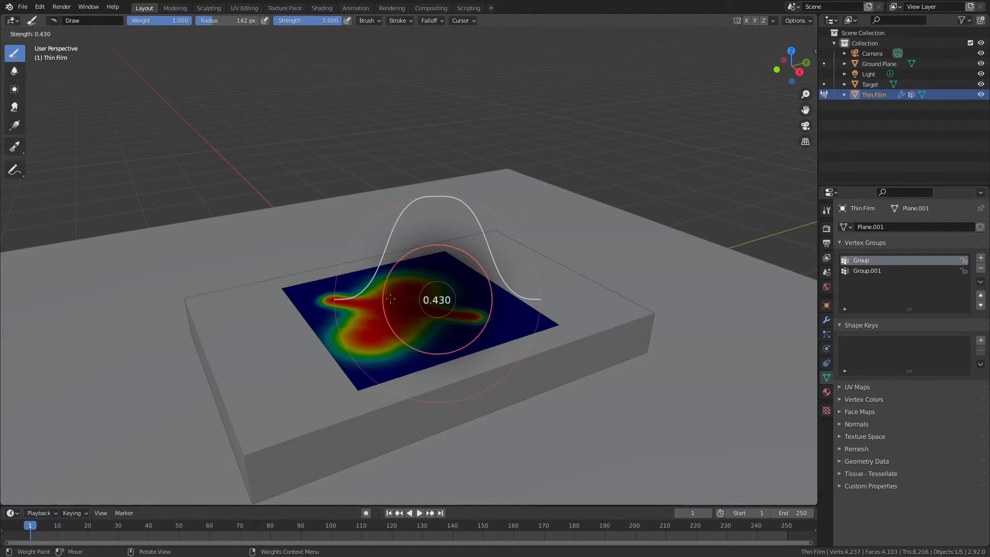
click(426, 304)
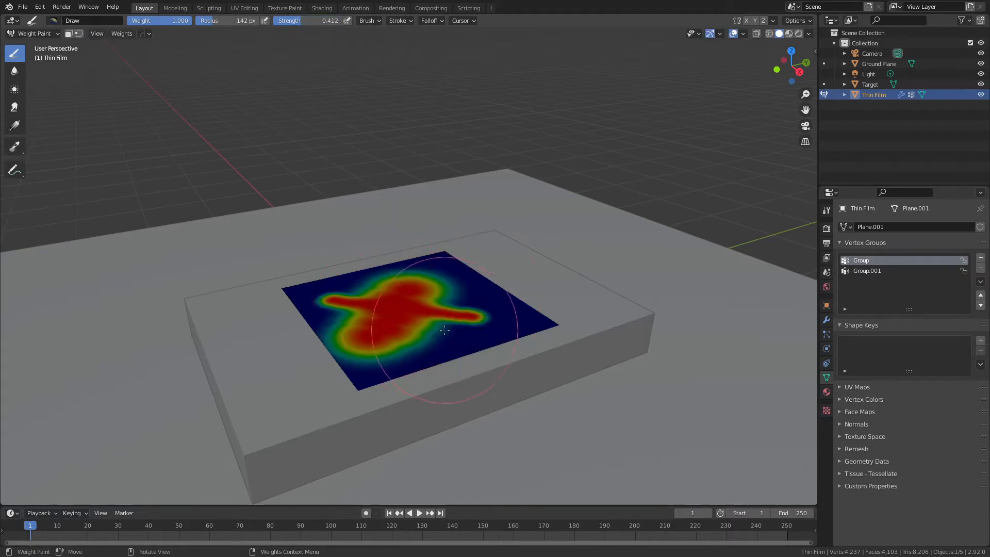
drag(431, 309, 454, 326)
click(452, 325)
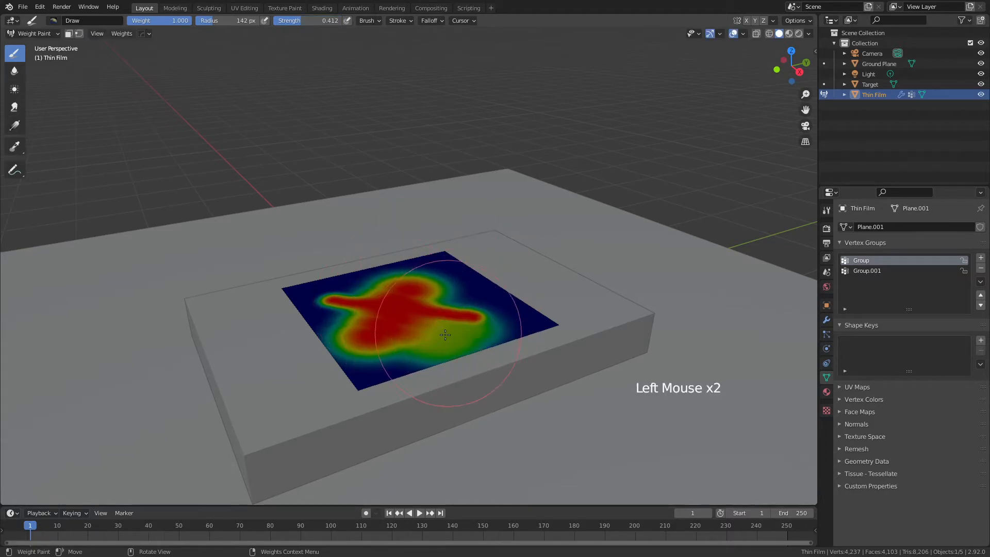
click(449, 325)
click(448, 326)
click(447, 328)
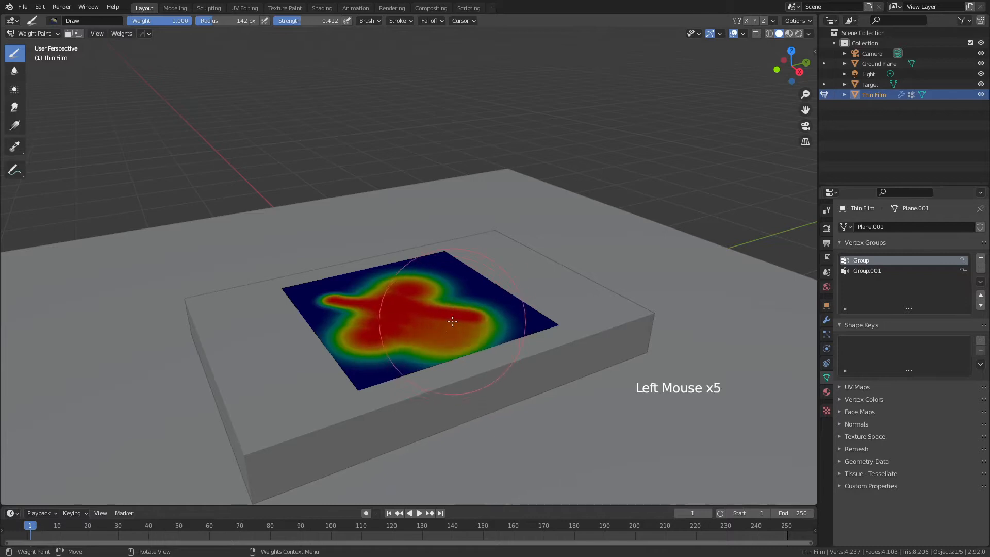
- Raise the brush strength to 1.000 and paint full weight over the film's centre and right side
key(shift+f)
click(456, 323)
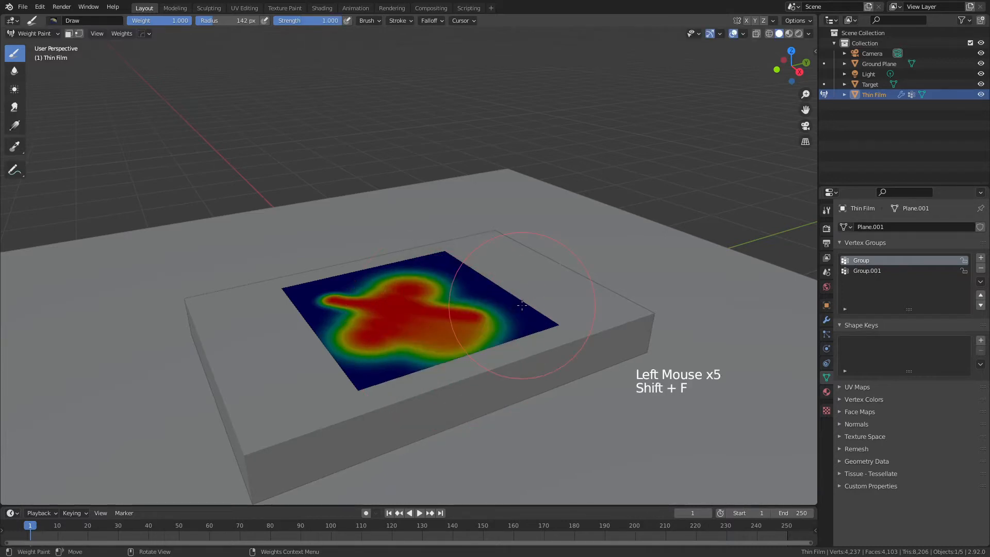
mouse_move(456, 324)
mouse_down()
mouse_move(490, 309)
mouse_move(454, 298)
mouse_move(389, 310)
mouse_up()
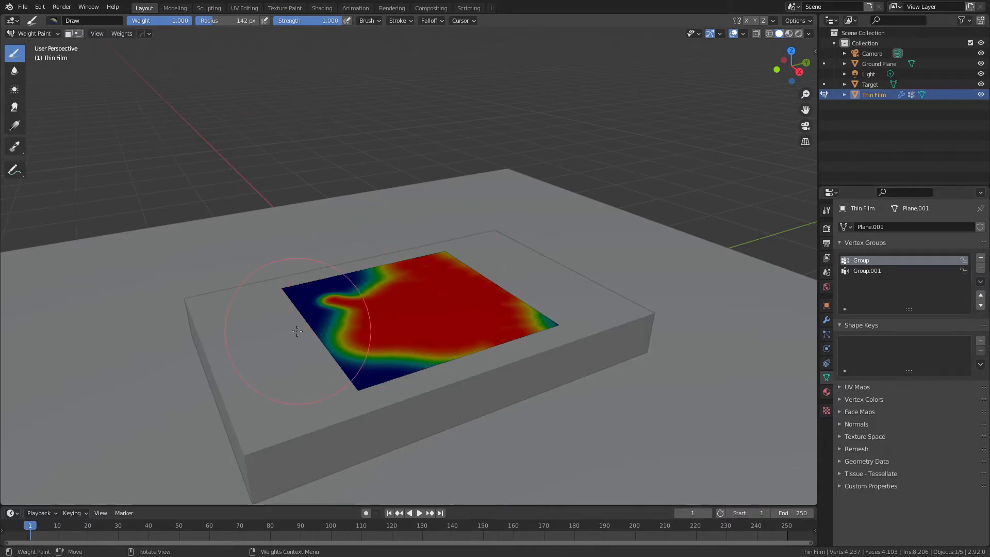
- Set the brush weight to 0.000 and erase the painted weights across the whole film
drag(172, 24, 125, 20)
mouse_move(457, 335)
mouse_down()
mouse_move(457, 298)
mouse_move(479, 289)
mouse_move(492, 314)
mouse_move(466, 332)
mouse_up()
mouse_move(410, 355)
mouse_down()
mouse_move(484, 219)
mouse_move(407, 330)
mouse_move(342, 254)
mouse_move(352, 337)
mouse_move(342, 293)
mouse_up()
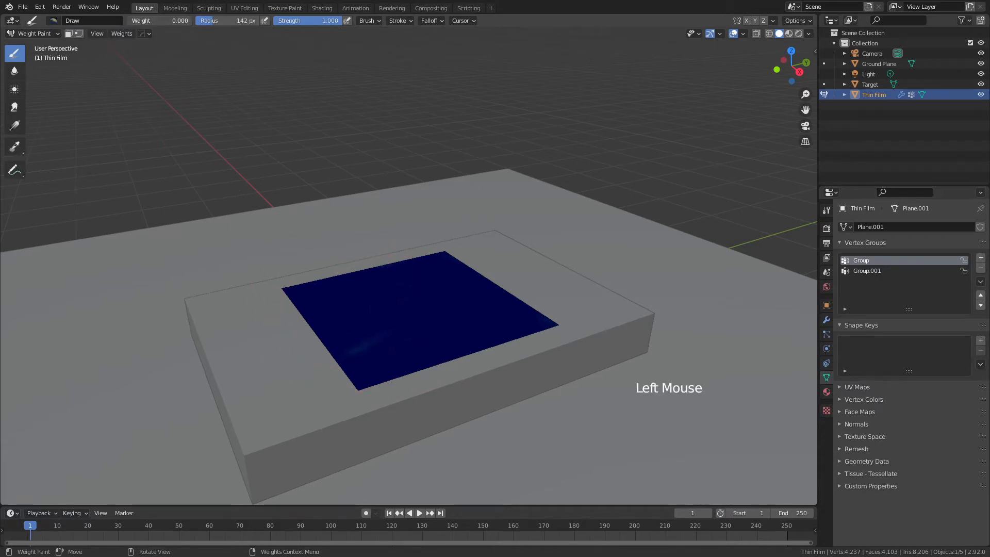
- Restore the brush weight to 1.000 and paint a broad full-weight patch in the middle of the film
drag(144, 20, 192, 20)
mouse_move(398, 316)
mouse_down()
mouse_move(412, 289)
mouse_move(420, 309)
mouse_move(387, 340)
mouse_move(394, 305)
mouse_move(355, 363)
mouse_up()
click(432, 21)
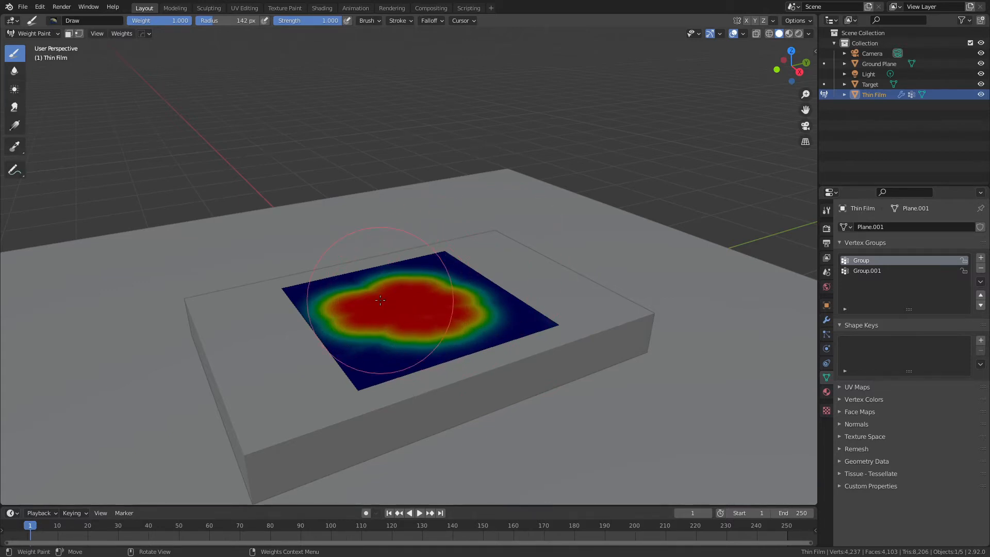
- Return to Object Mode and assign the vertex group Group to Thin Film's Shrinkwrap modifier
key(ctrl+Tab)
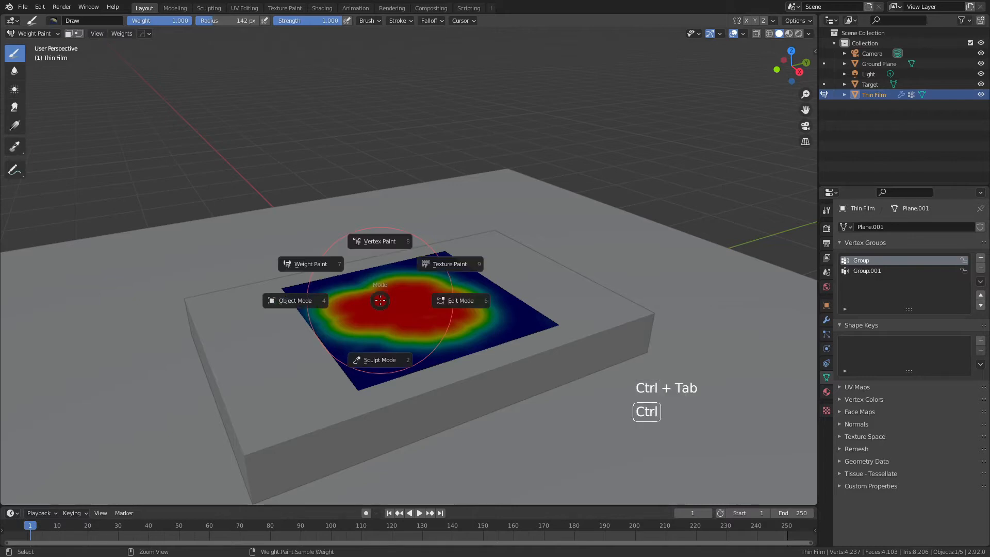
click(290, 303)
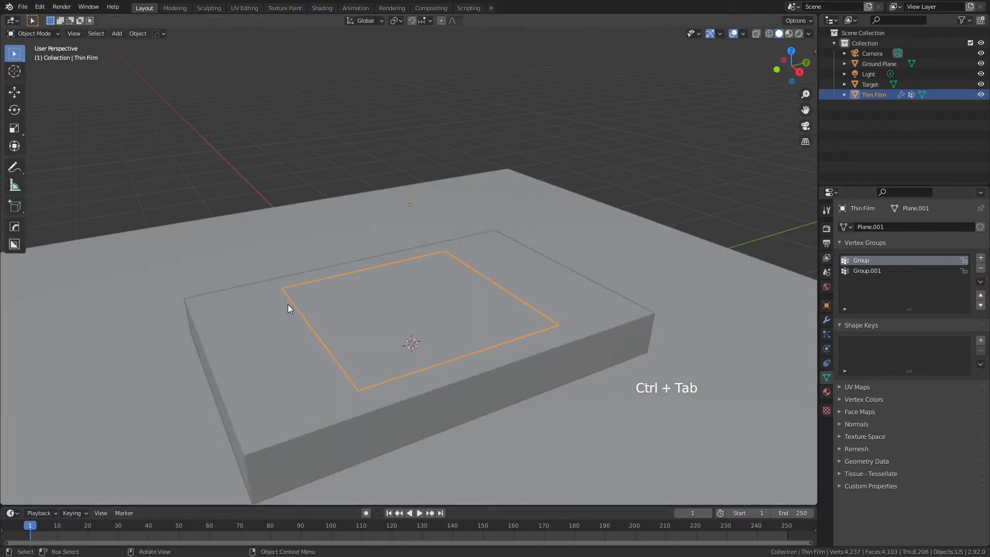
click(826, 321)
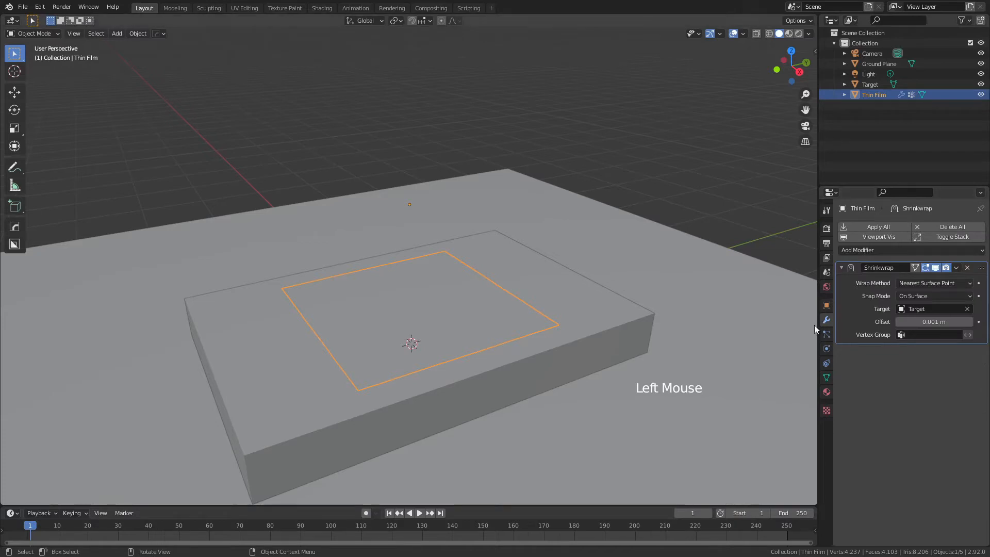
click(939, 336)
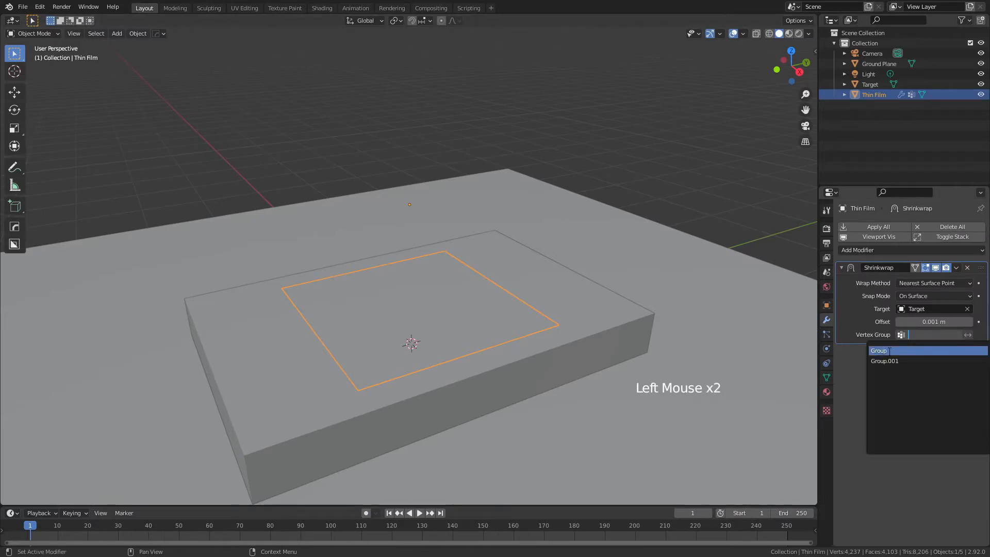
click(889, 351)
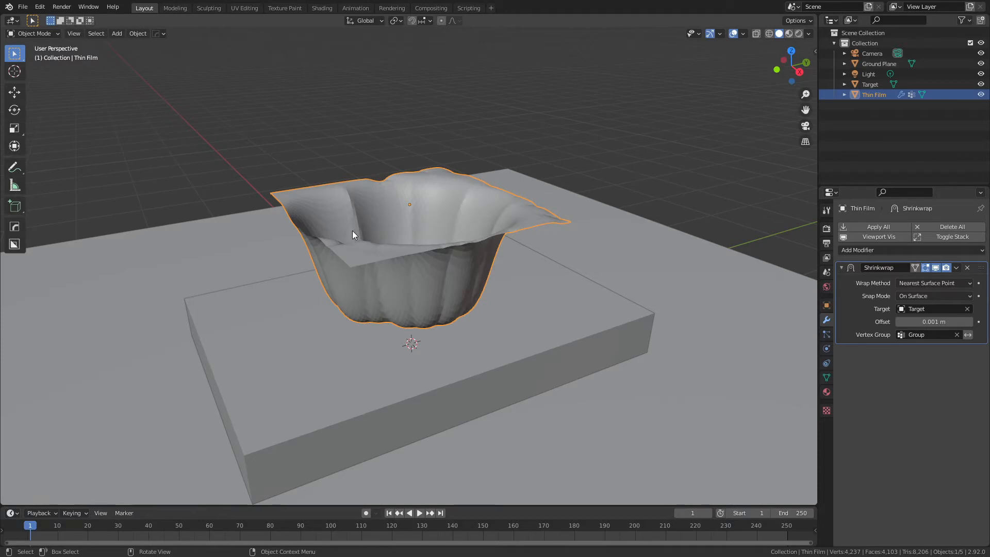
- Lower Thin Film about 1 m along Z onto the target and set the Shrinkwrap offset to about 0.13 m
middle_drag(367, 234, 384, 289)
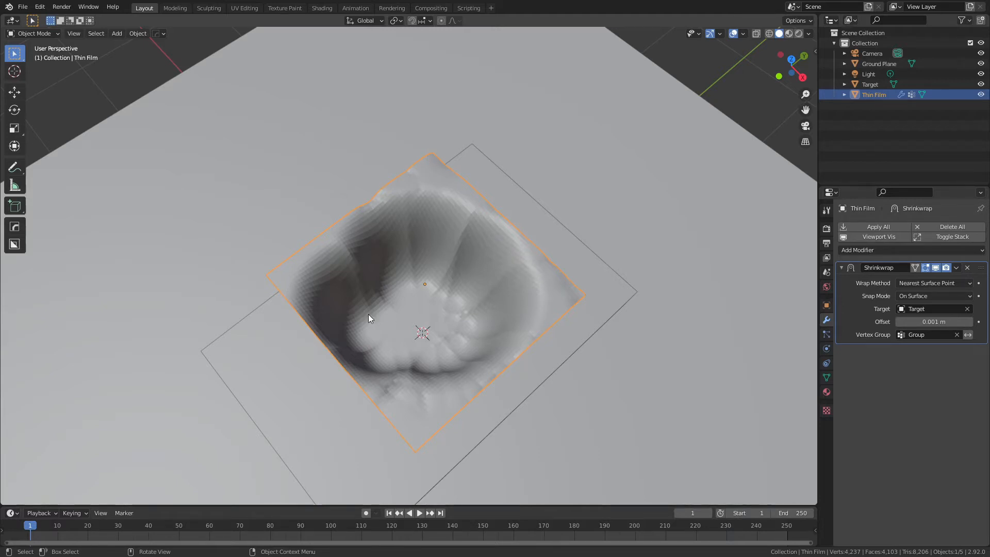
middle_drag(420, 302, 418, 214)
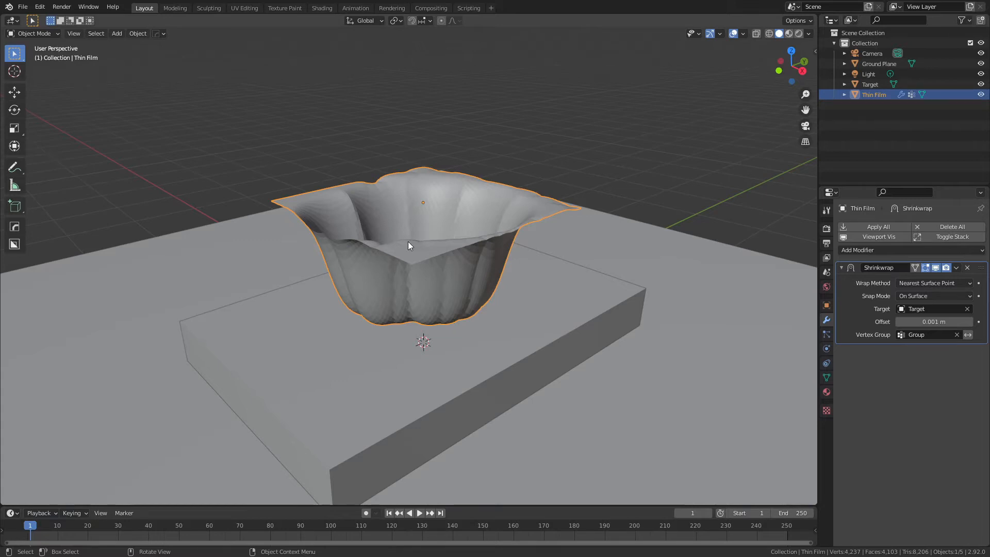
key(g)
key(z)
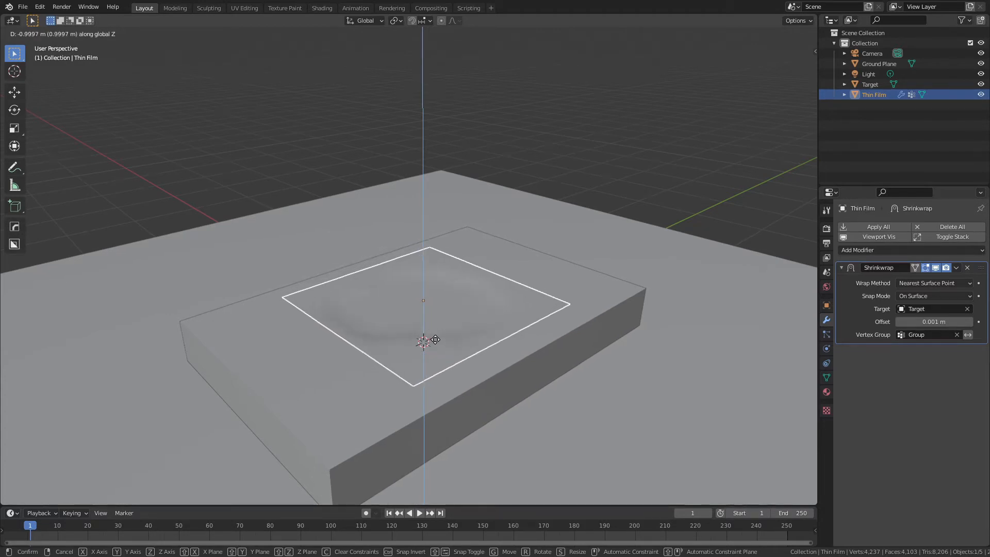
click(434, 340)
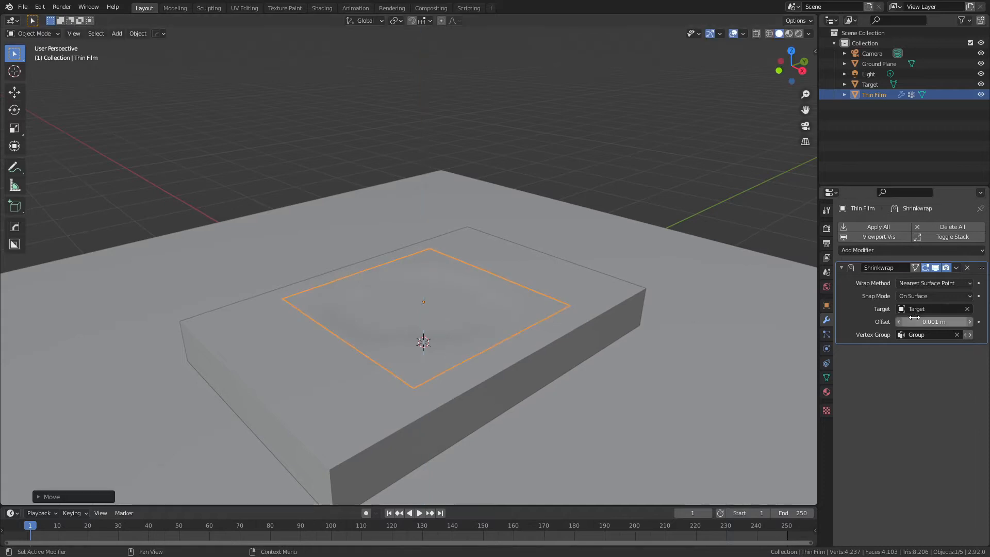
mouse_move(914, 318)
mouse_down()
mouse_move(944, 319)
mouse_move(923, 321)
mouse_up()
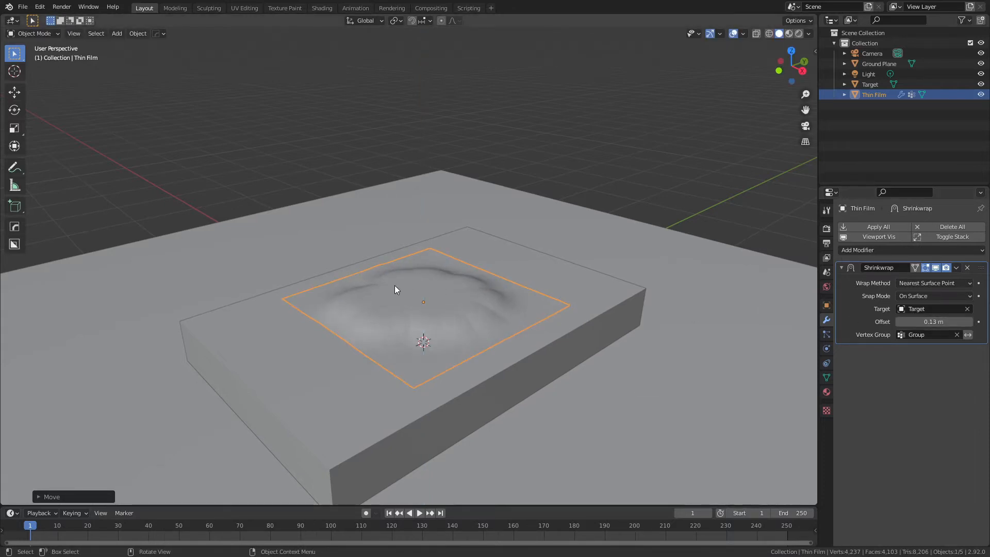
- Add a Subdivision modifier to Thin Film and set its viewport level to 2
click(873, 251)
click(807, 438)
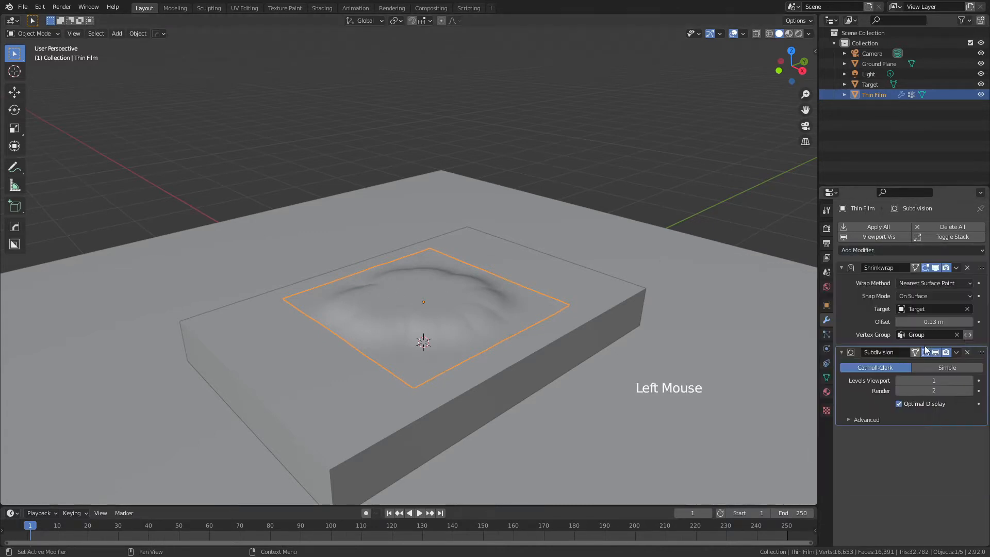
drag(908, 380, 923, 380)
scroll(419, 305, up, 3)
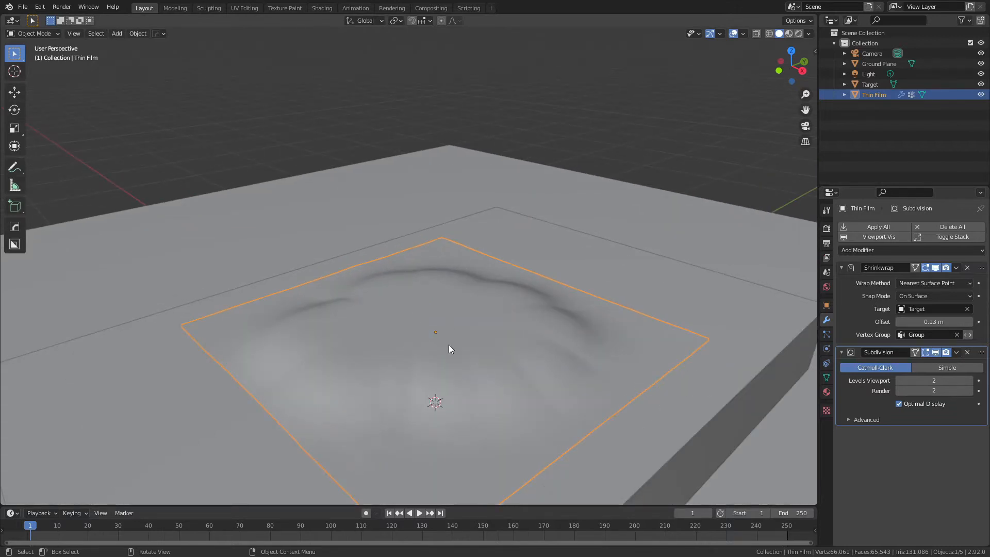
scroll(515, 361, down, 1)
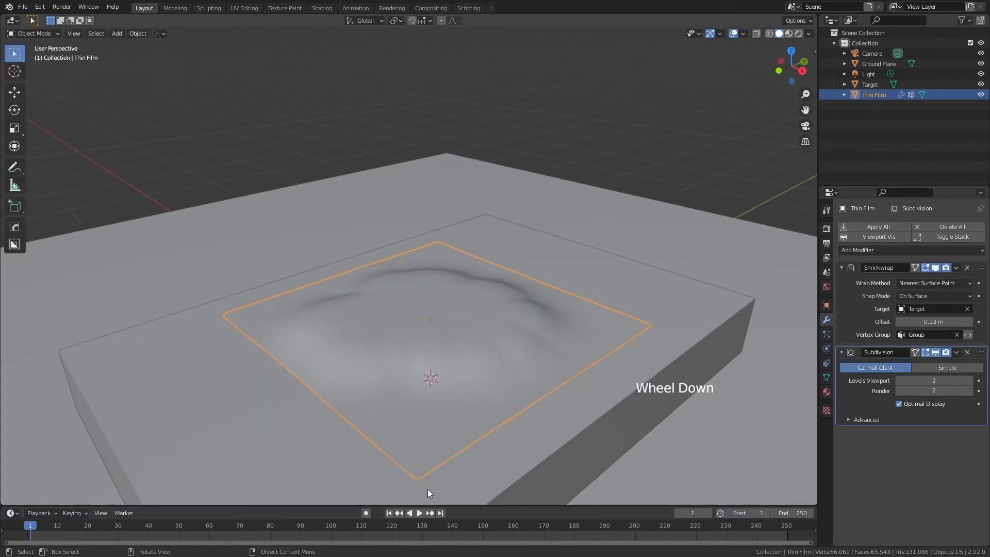
- Enter Edit Mode on Thin Film and select all its boundary edges using Select Similar on one border edge
scroll(427, 464, up, 1)
shift+middle_drag(426, 450, 419, 298)
scroll(420, 279, up, 2)
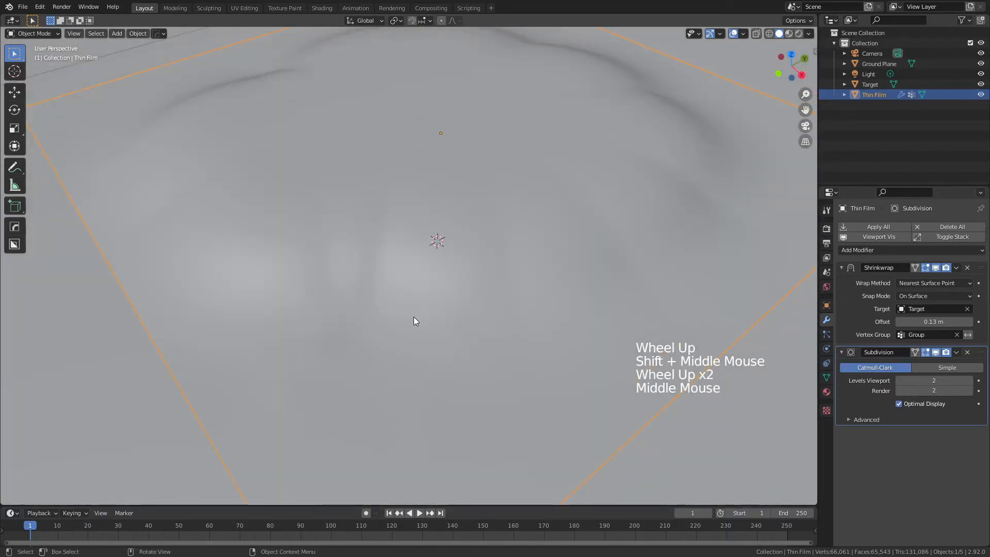
shift+middle_drag(419, 372, 429, 290)
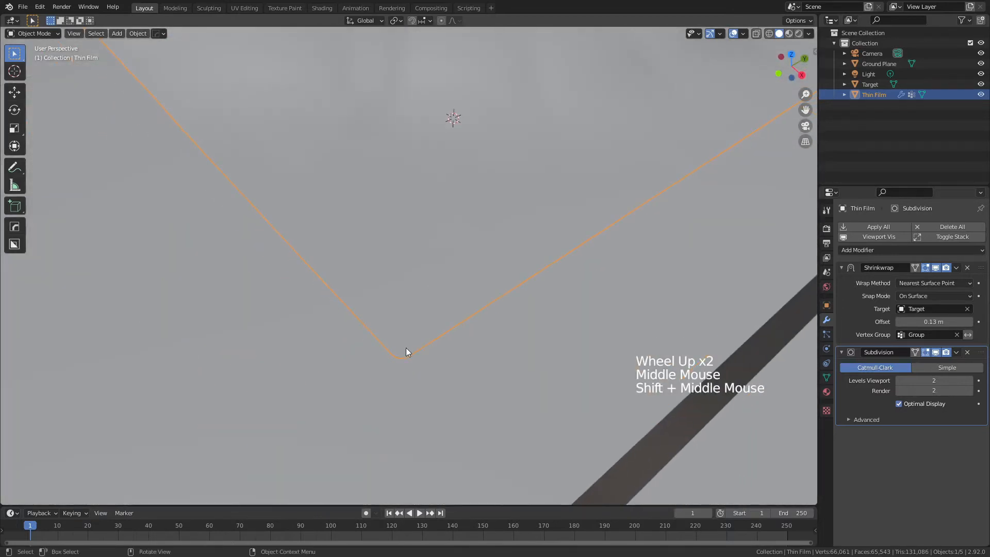
scroll(405, 314, down, 2)
key(Tab)
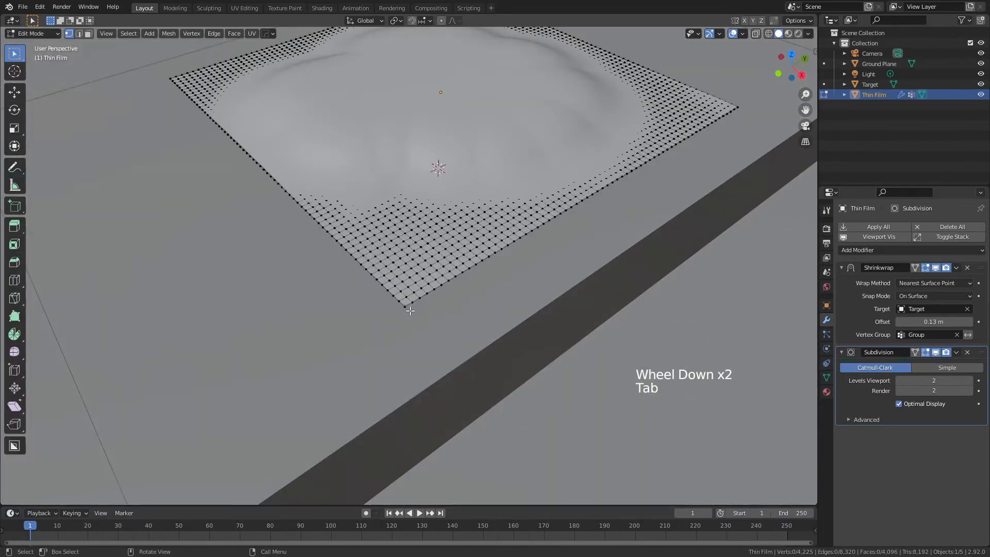
key(2)
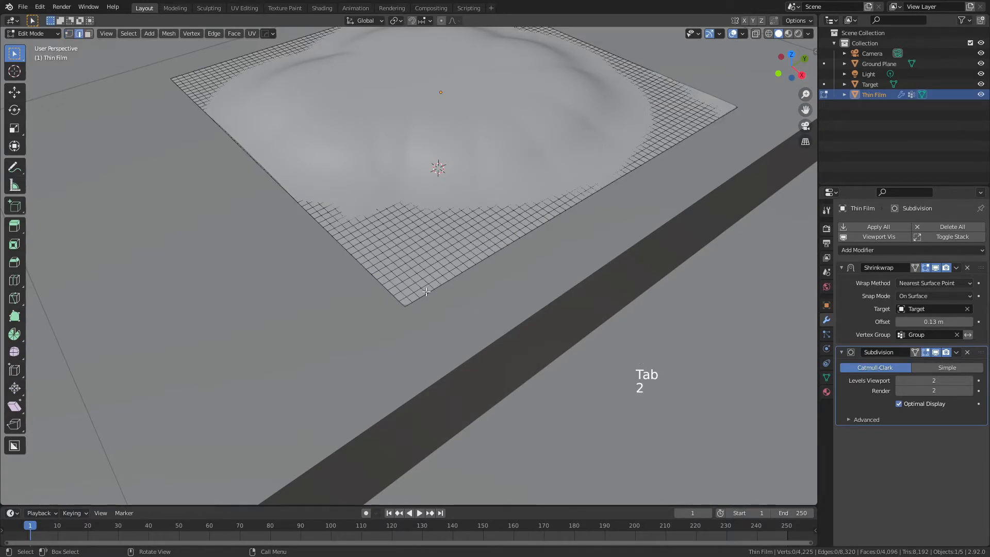
click(428, 291)
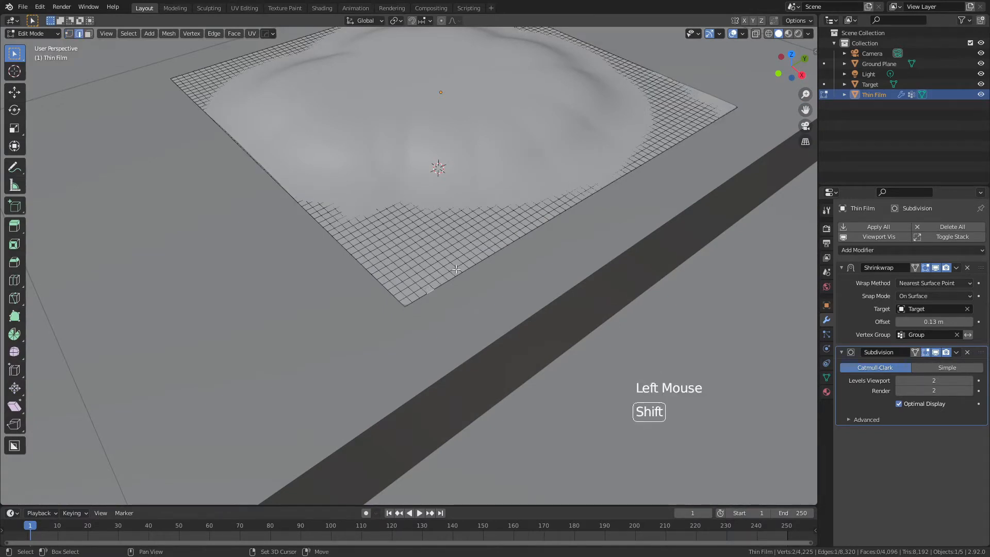
key(shift+g)
click(444, 292)
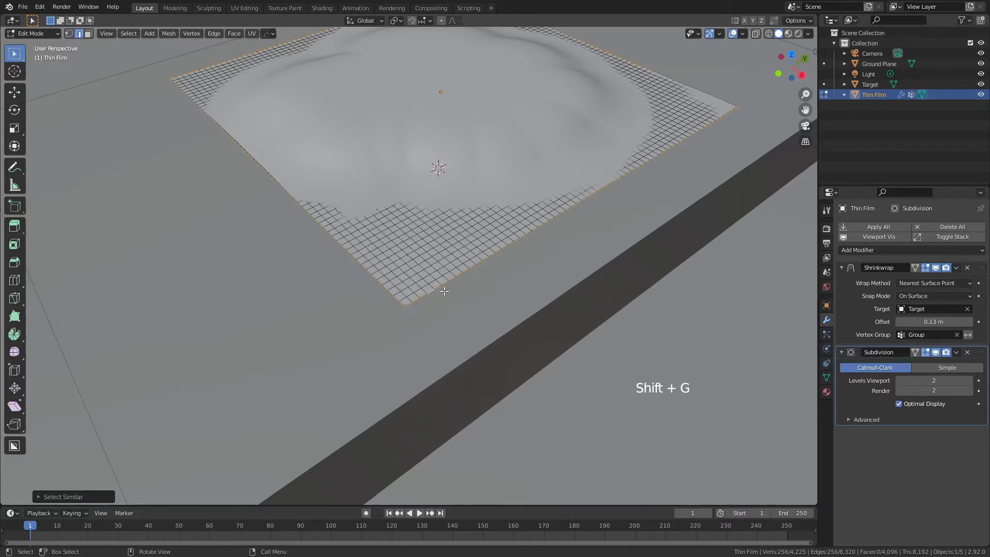
- Give the selected border edges a mean crease of 1.00 and return to Object Mode
key(n)
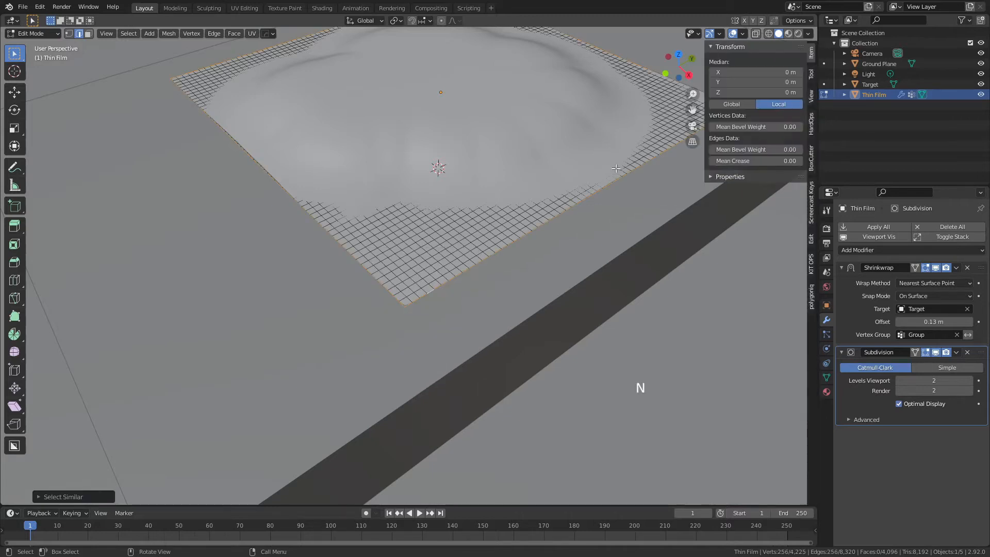
drag(727, 161, 784, 160)
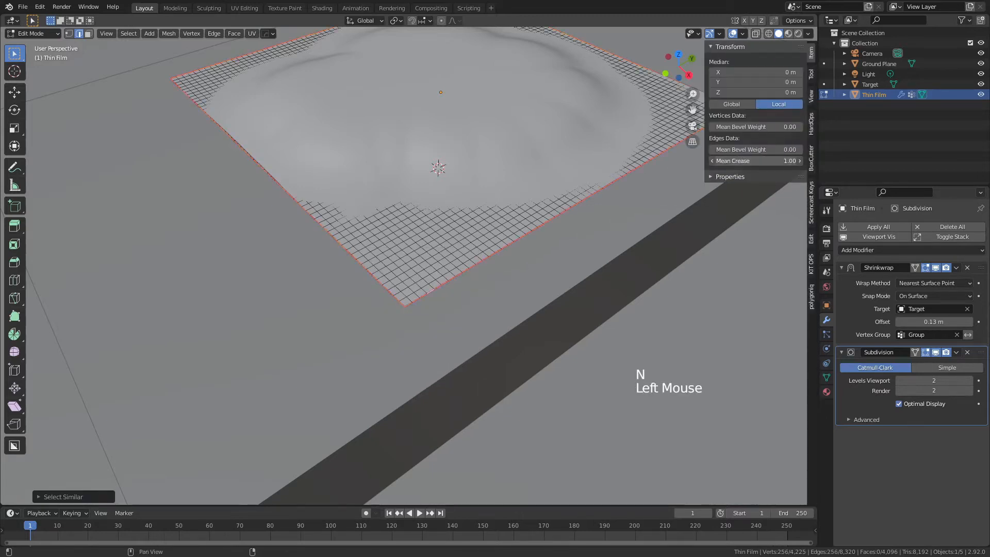
key(Tab)
scroll(424, 289, up, 2)
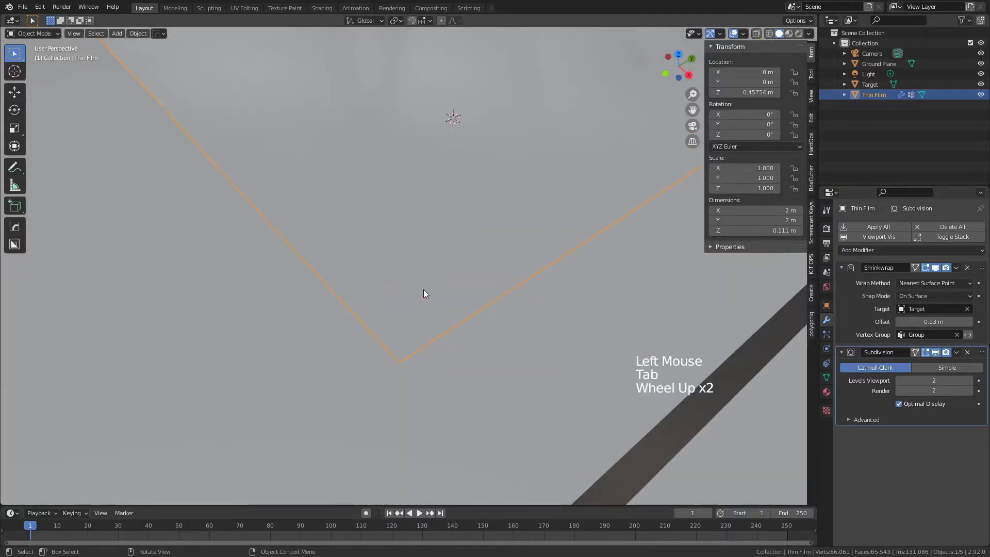
scroll(443, 184, down, 2)
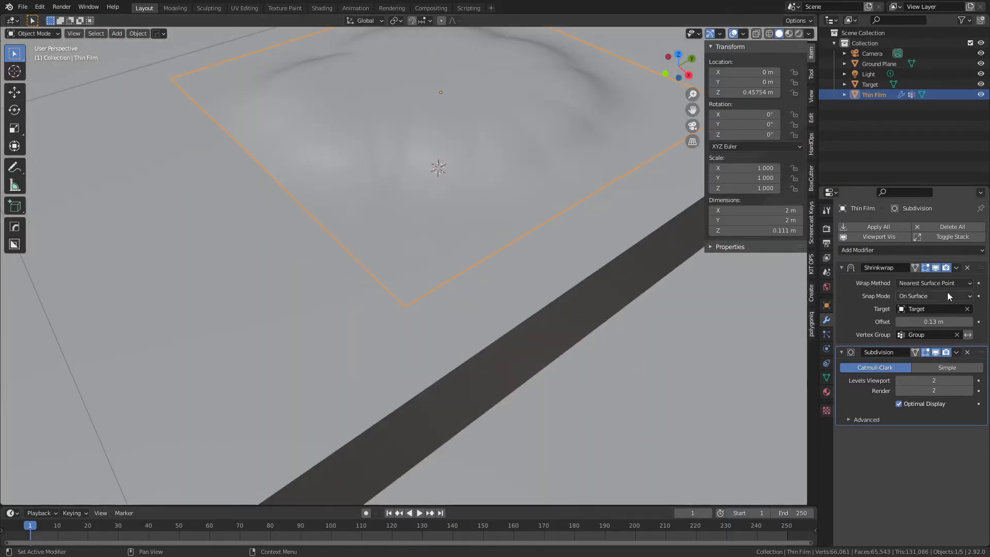
- Set the Shrinkwrap modifier's offset to 0.001 m
click(944, 322)
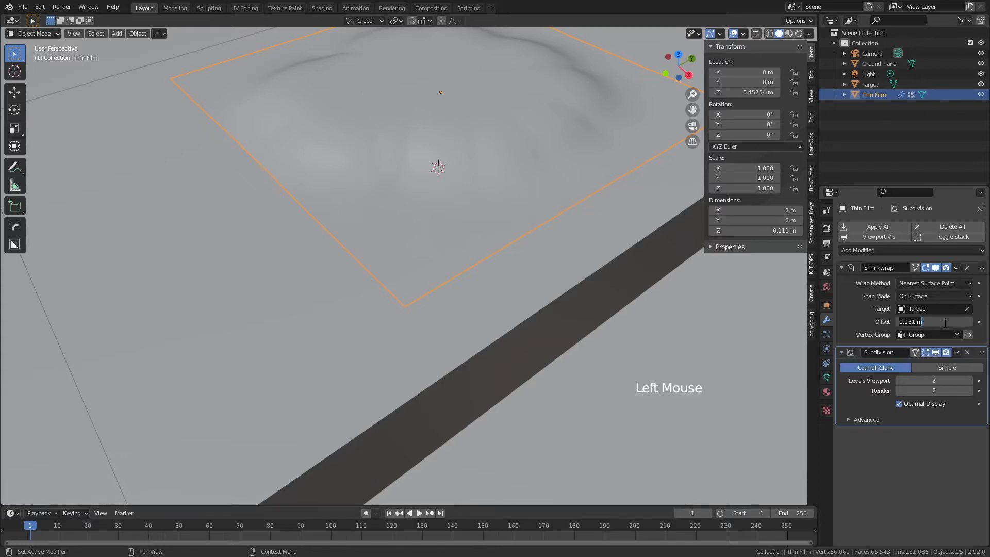
text(.001)
key(Return)
- Raise Thin Film slightly along Z to a height of about 0.494 m
shift+middle_drag(418, 168, 419, 233)
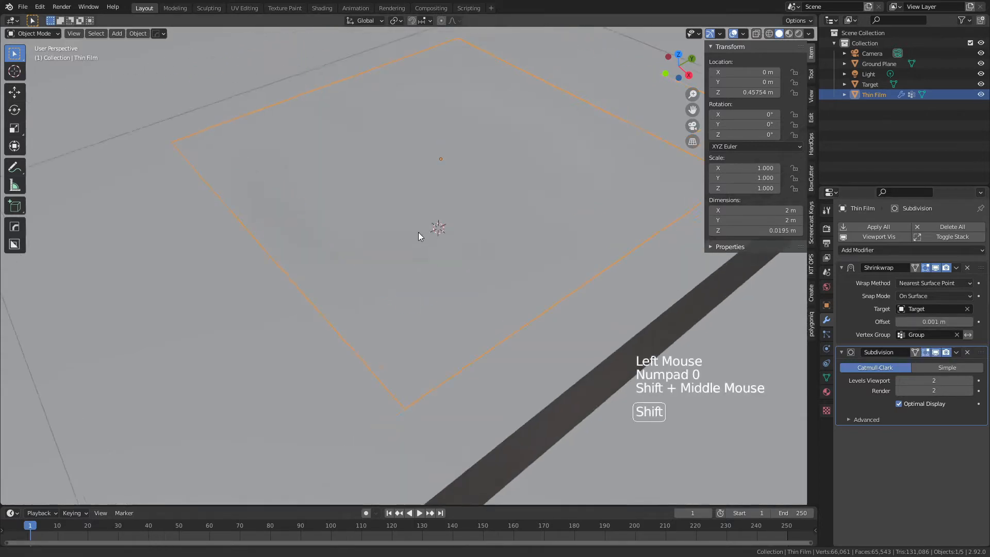
middle_drag(451, 277, 450, 279)
key(g)
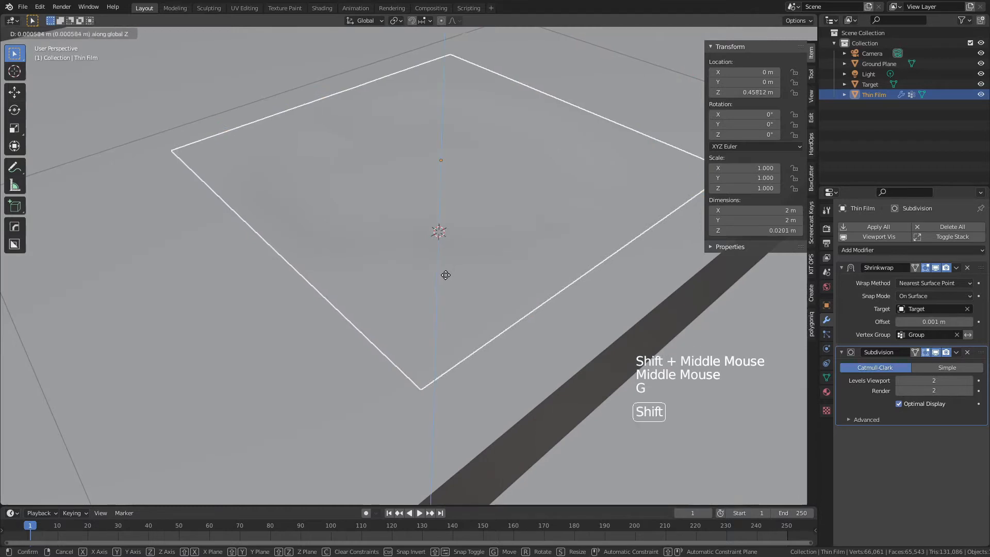
click(454, 216)
middle_drag(454, 216, 448, 196)
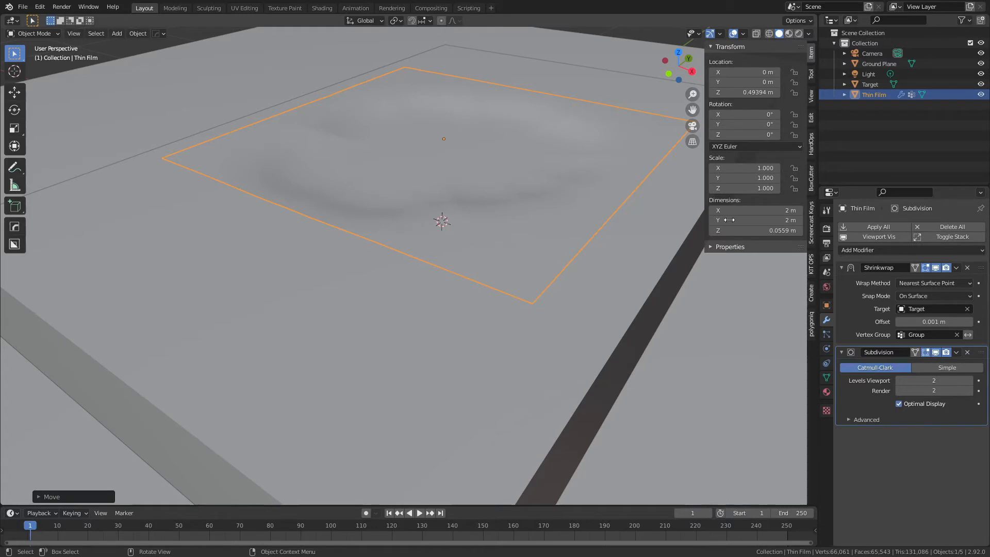
- Add a Solidify modifier to Thin Film below the Subdivision modifier
click(856, 250)
click(776, 427)
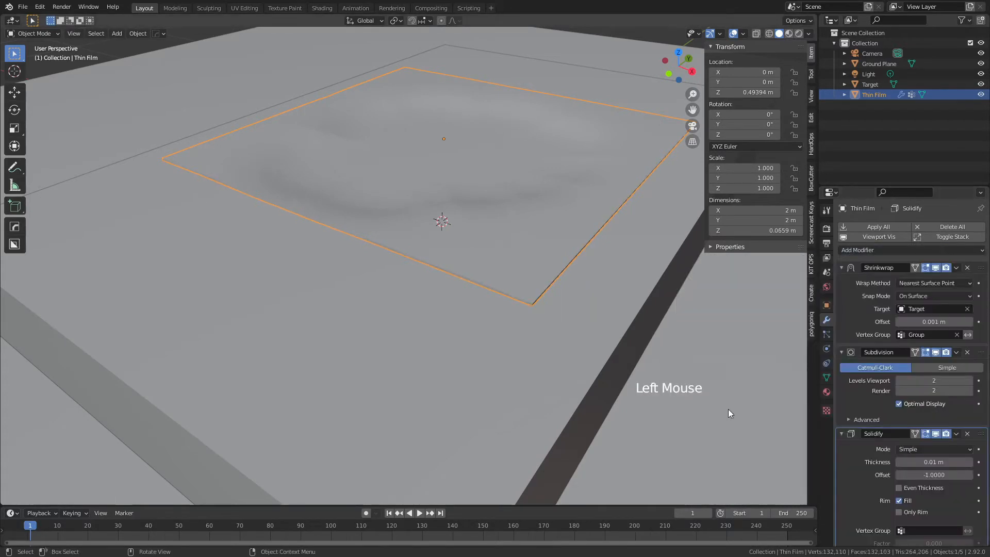
middle_drag(504, 240, 545, 226)
scroll(549, 191, up, 2)
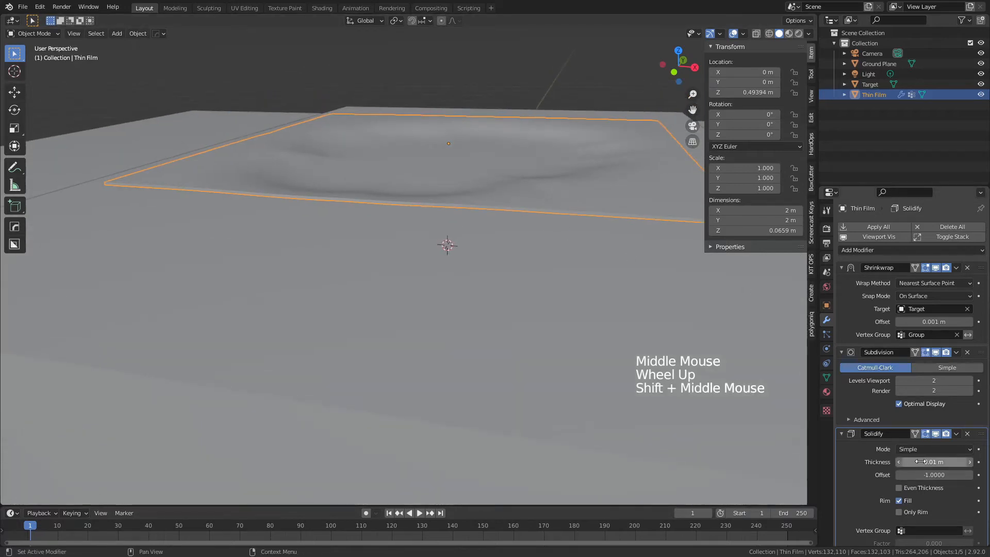
- Increase the Solidify thickness to about 0.058 m, checking the film's edge against the target from the side
shift+drag(933, 462, 976, 462)
middle_drag(663, 312, 428, 188)
scroll(521, 239, up, 2)
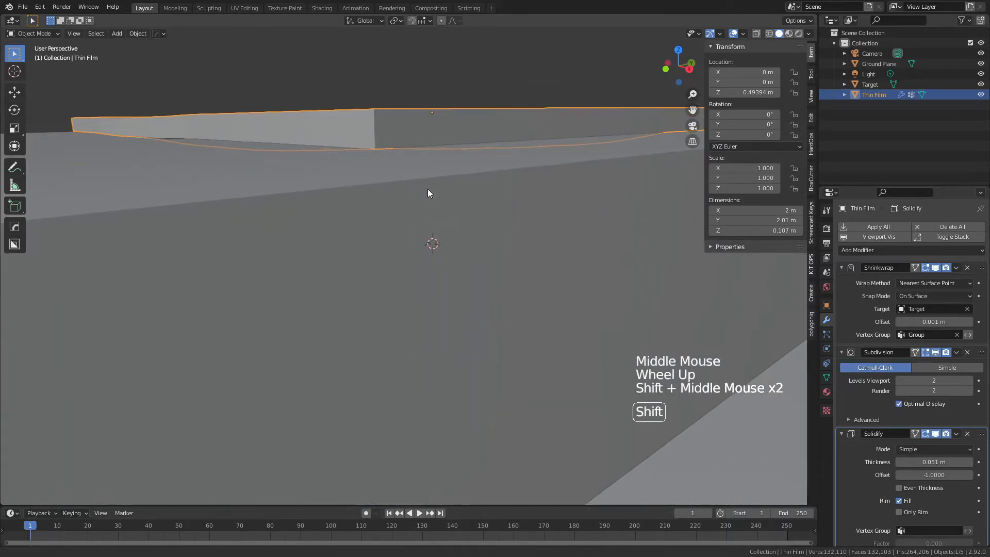
shift+drag(946, 462, 963, 462)
key(x)
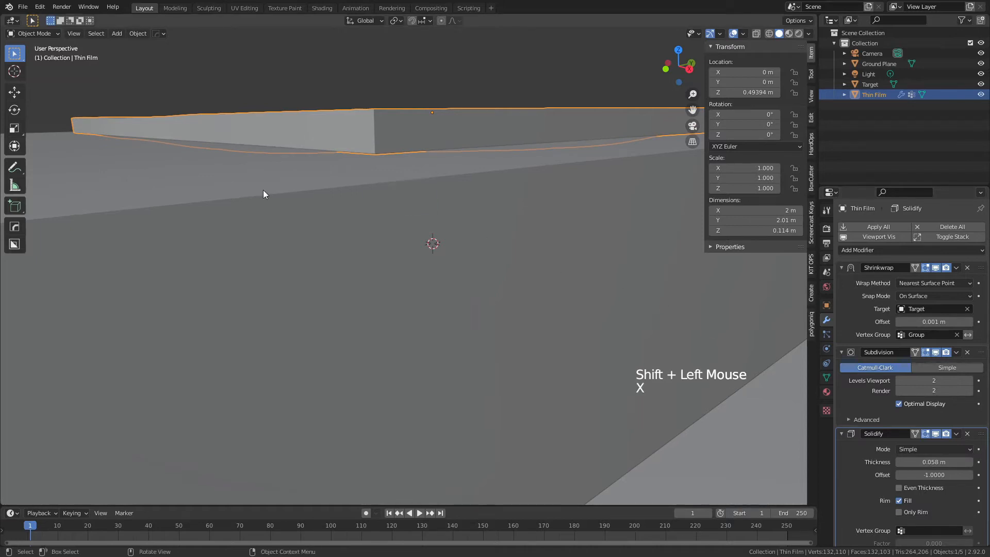
- Inspect the contact between the thickened film and the target in wireframe and solid shading
key(z)
mouse_move(291, 209)
middle_down()
mouse_move(400, 210)
mouse_move(370, 183)
middle_up()
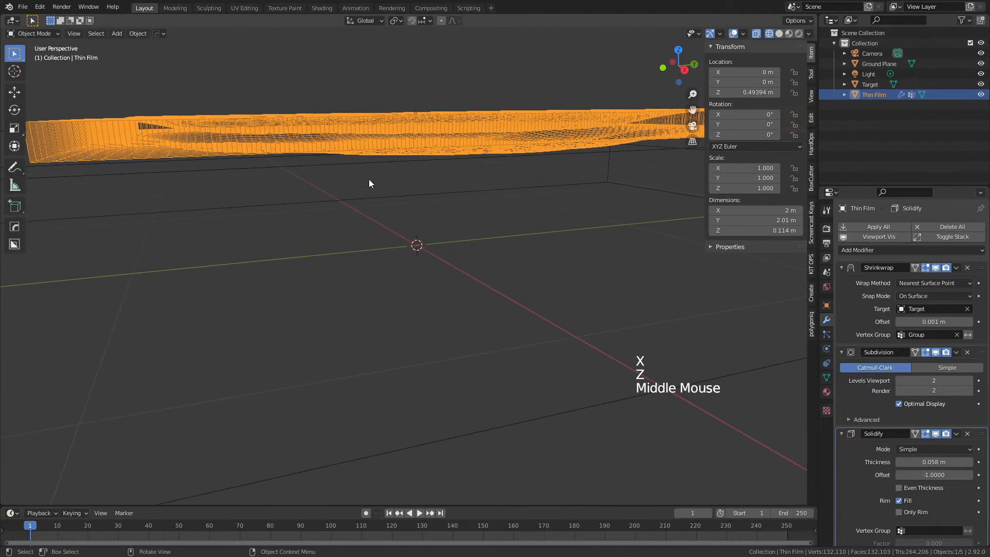
key(z)
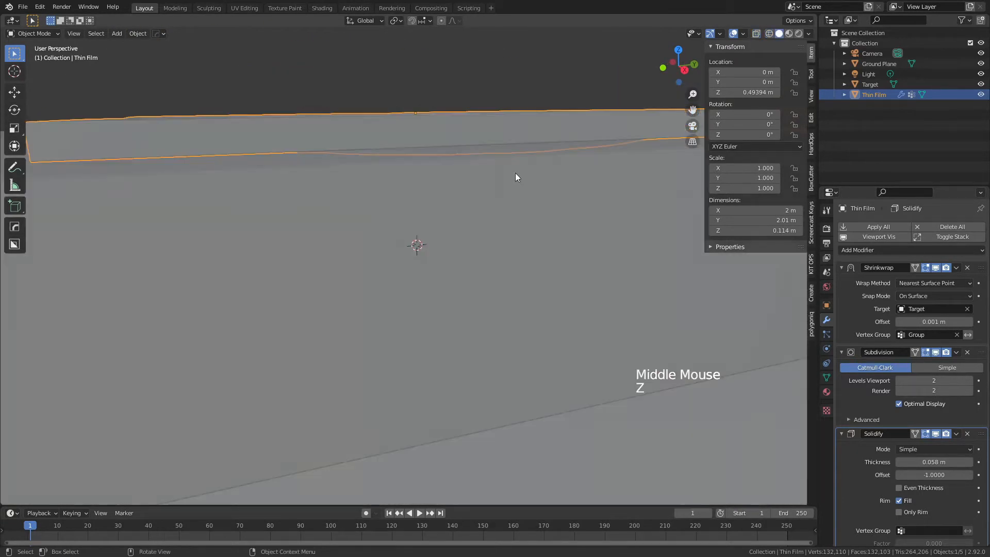
middle_drag(516, 177, 537, 203)
scroll(541, 205, down, 3)
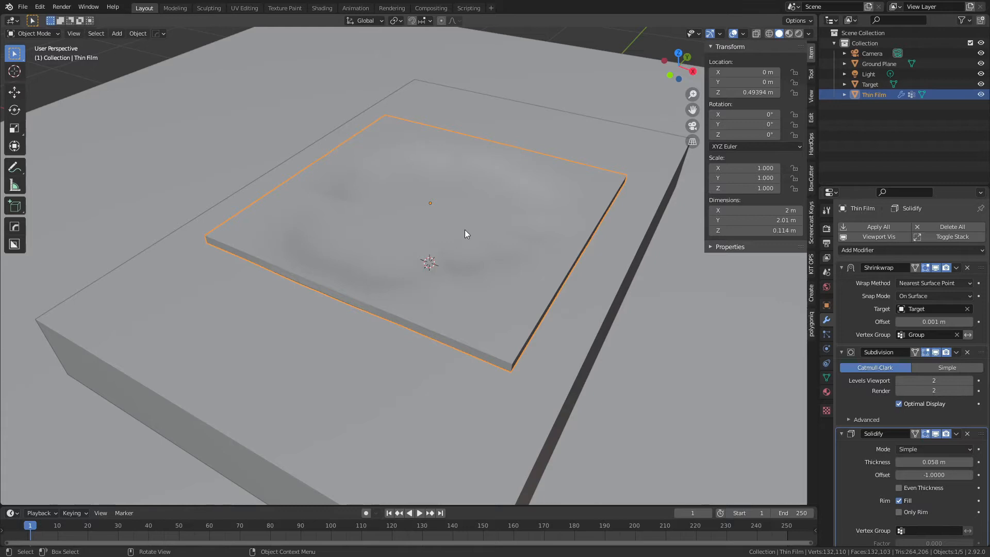
- Weight-paint the film's front centre with a weight of about 0.094 to release it from the target
key(ctrl+Tab)
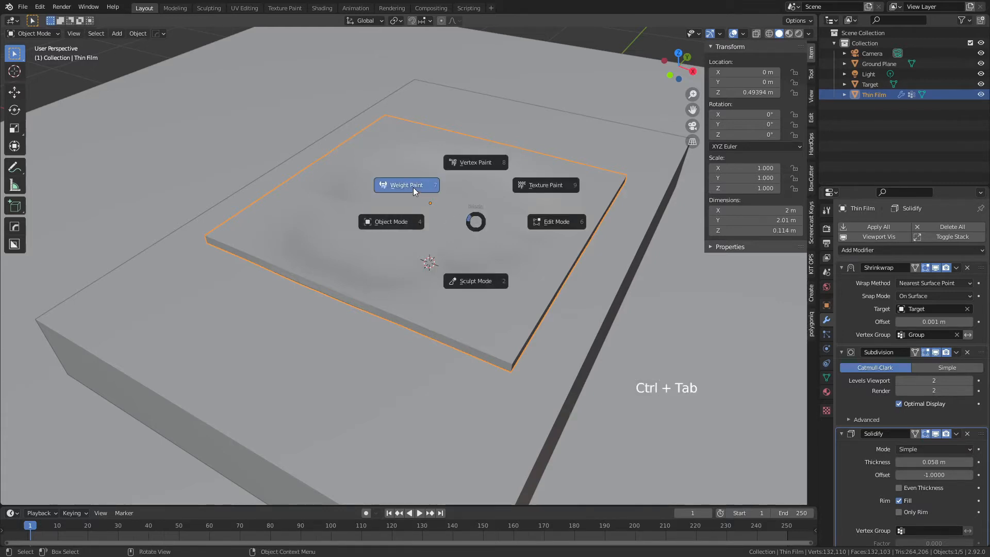
click(413, 187)
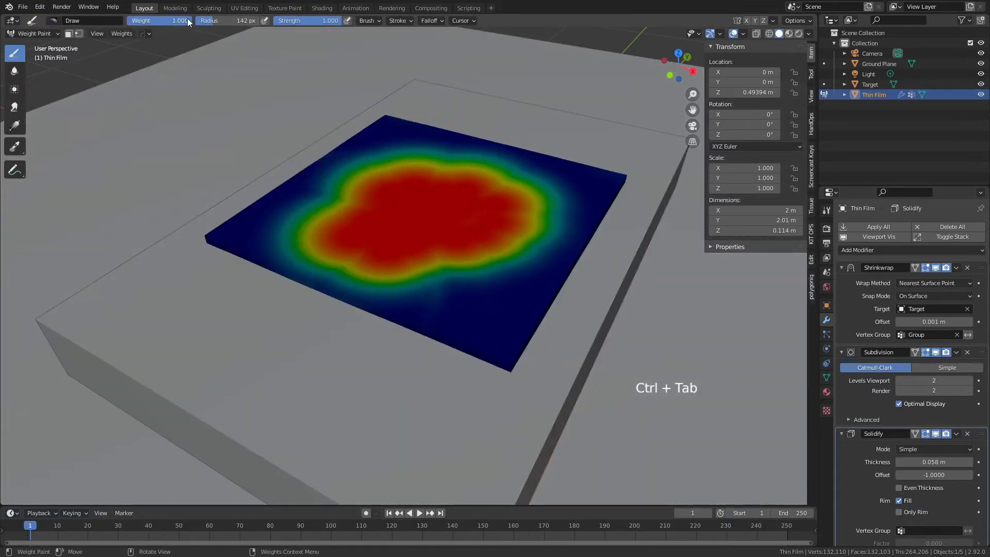
drag(187, 20, 133, 21)
mouse_move(424, 265)
mouse_down()
mouse_move(433, 252)
mouse_move(454, 265)
mouse_move(447, 232)
mouse_up()
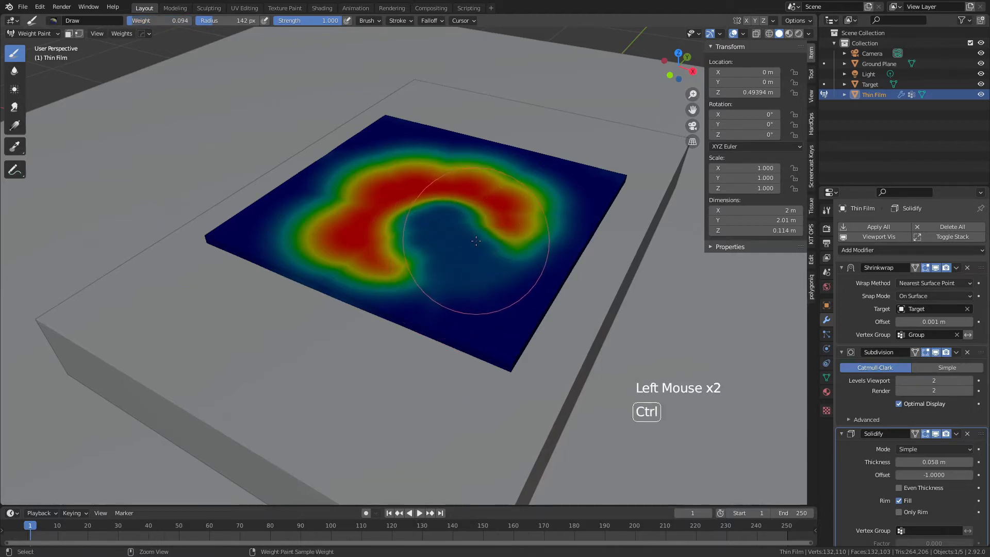
key(ctrl+Tab)
mouse_move(393, 255)
middle_down()
mouse_move(468, 221)
mouse_move(389, 184)
middle_up()
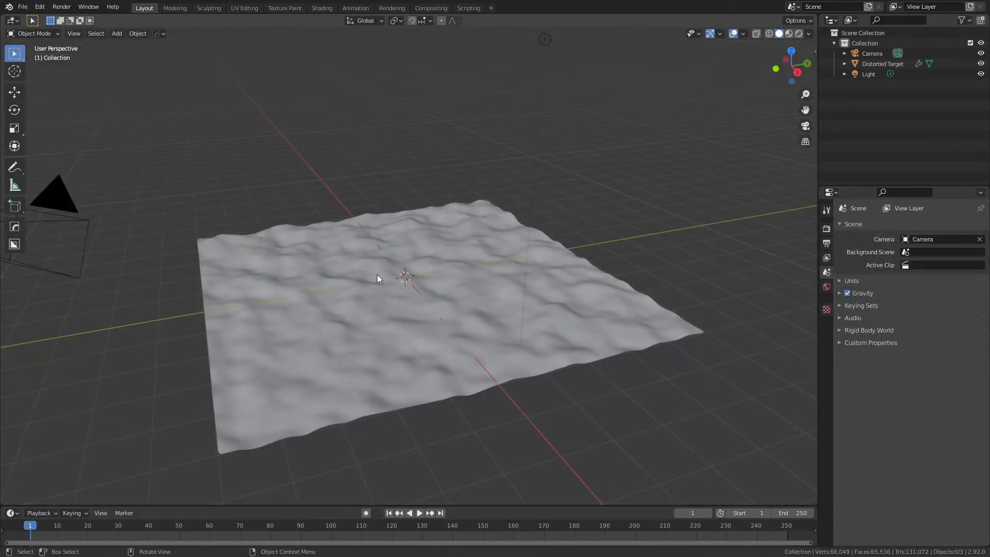
- Add a plane to the Distorted Target scene and name it Thin Film
click(391, 305)
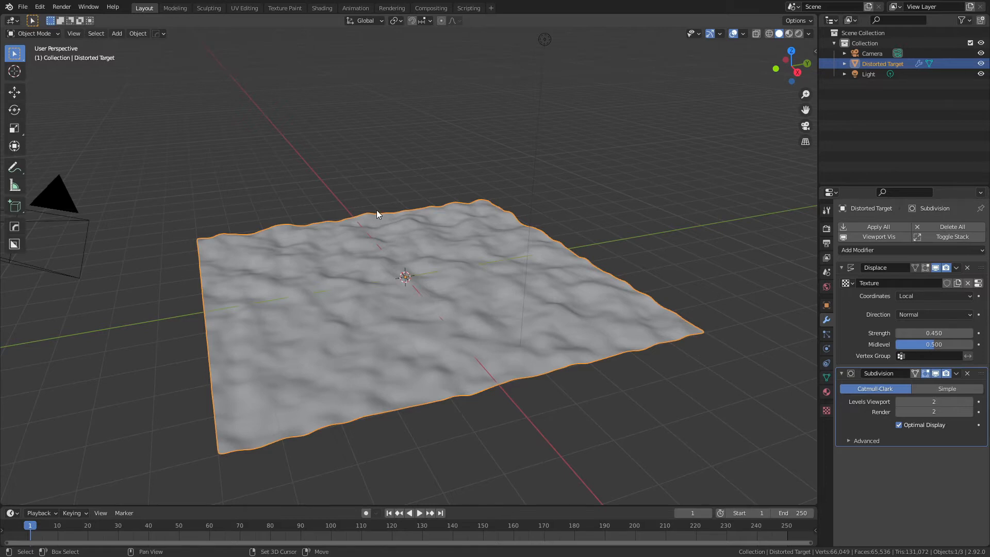
key(shift+a)
click(440, 211)
key(F2)
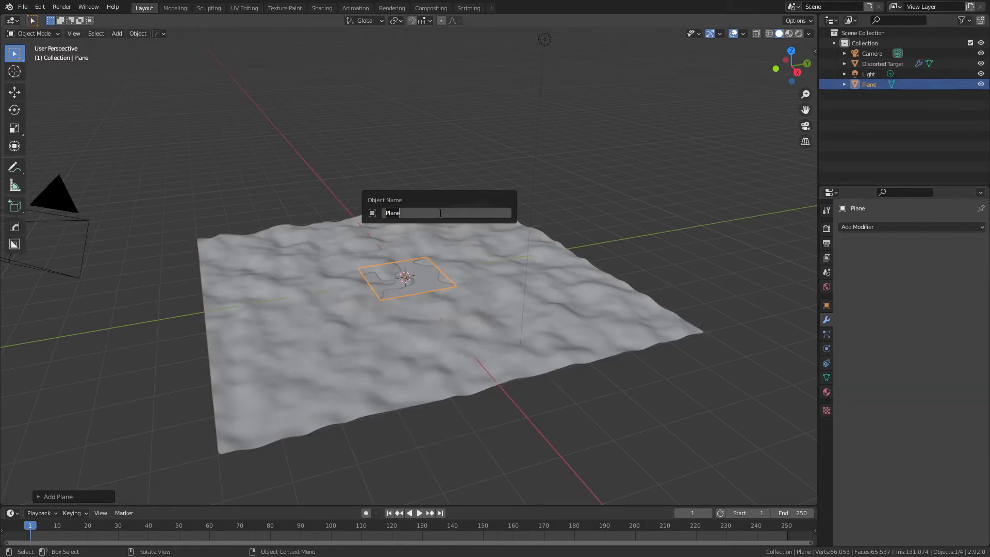
text(Thin Film)
key(Return)
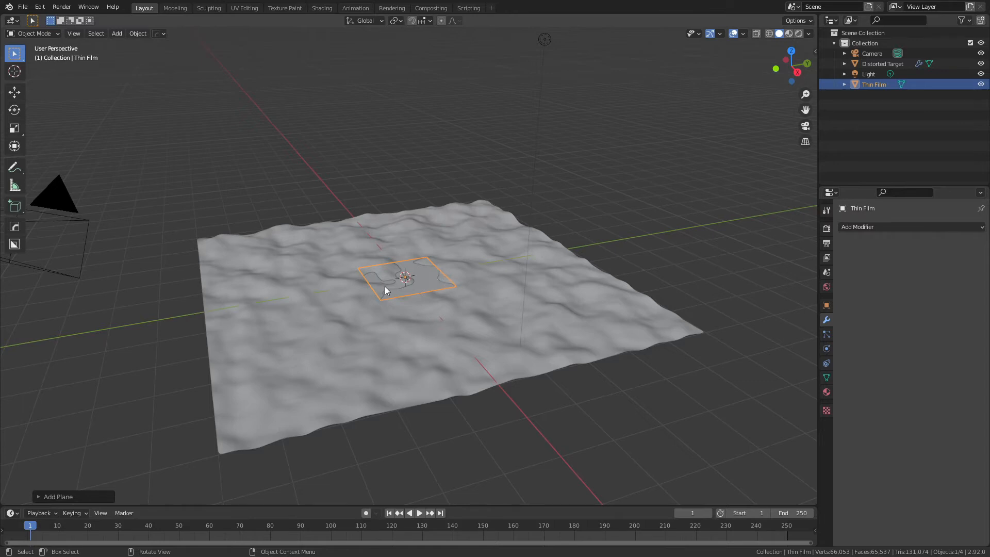
- Raise Thin Film above the distorted surface
key(g)
click(382, 206)
middle_drag(383, 206, 405, 211)
- Subdivide the Thin Film mesh five times in Edit Mode, then return to Object Mode
key(Tab)
right_click(405, 211)
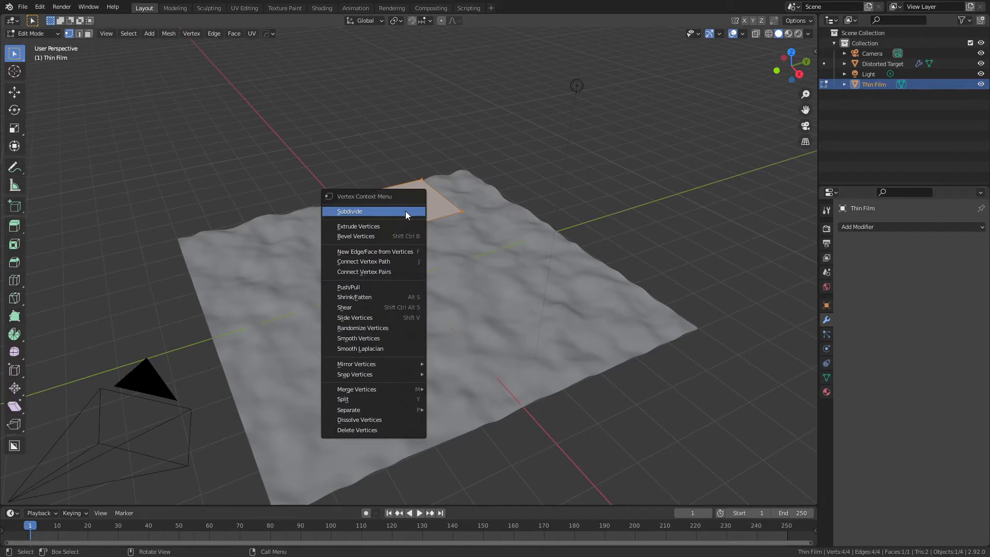
click(405, 212)
key(shift+r)
key(shift+r)
key(shift+r)
key(shift+r)
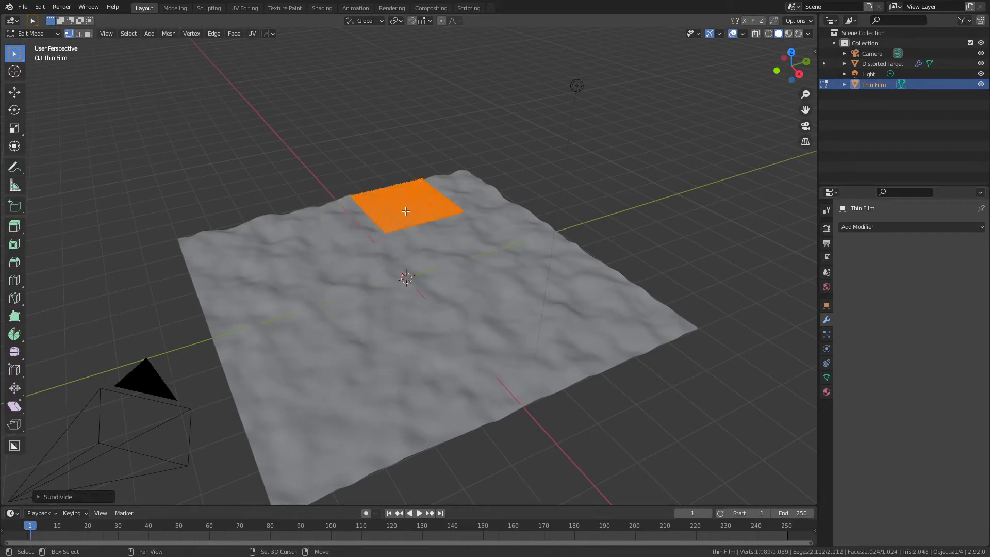
key(Tab)
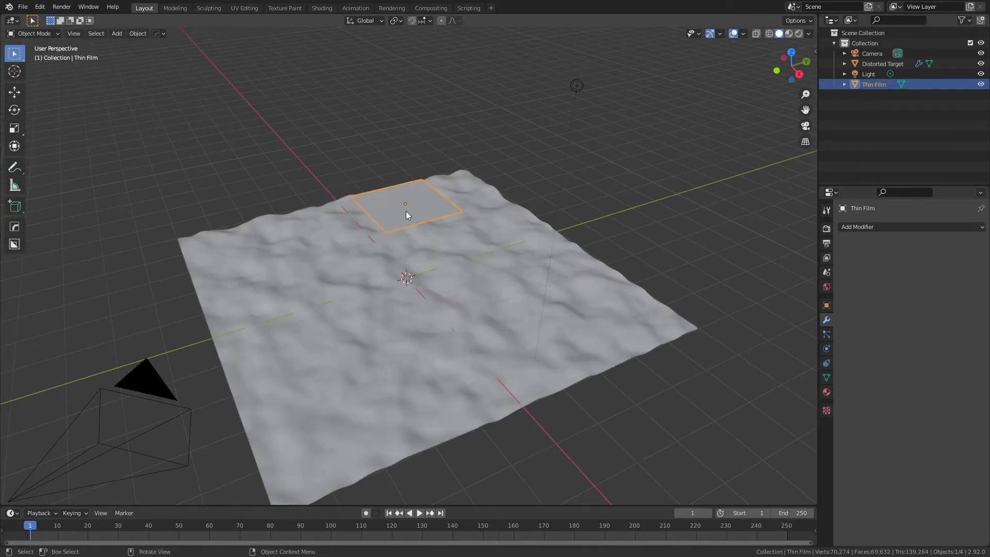
- Add a Shrinkwrap modifier to Thin Film with Distorted Target as its target
click(903, 227)
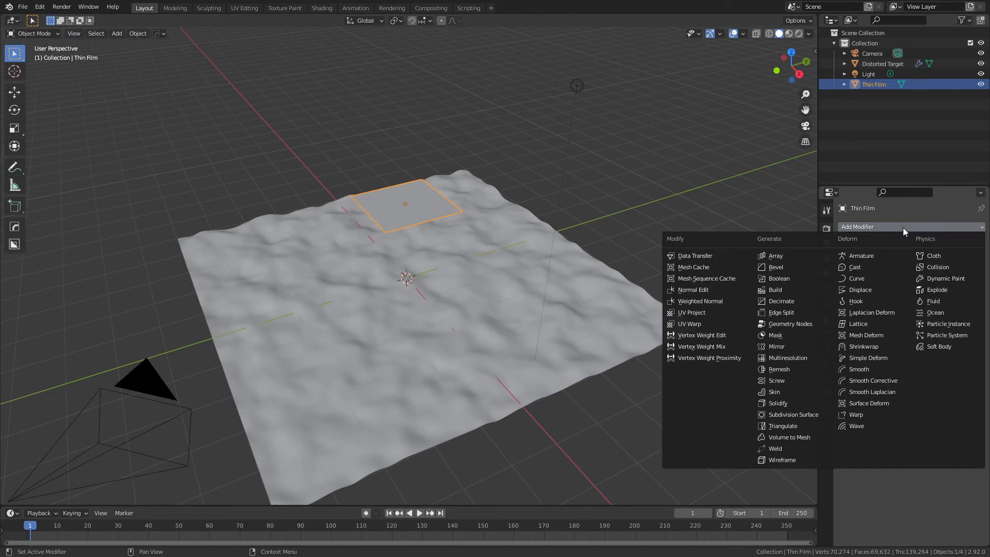
click(864, 347)
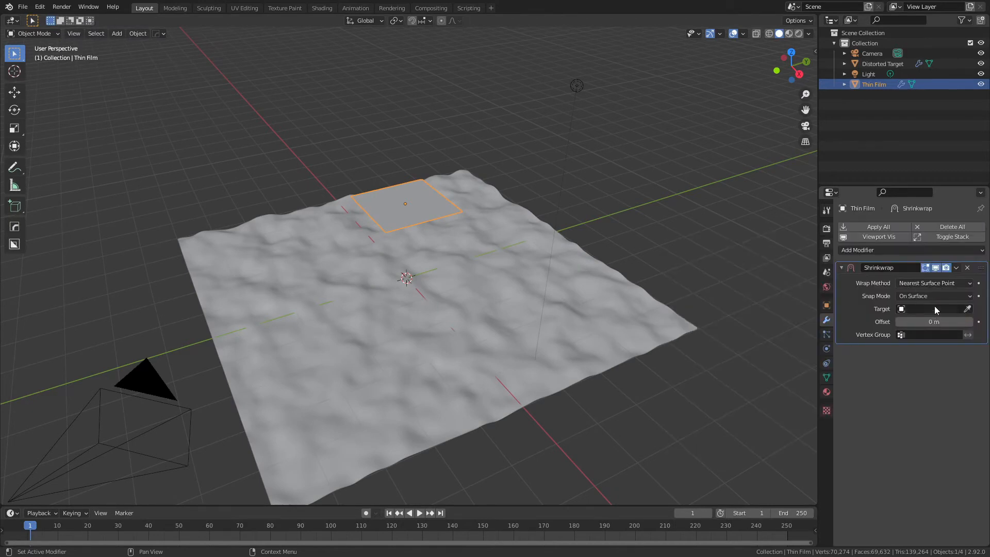
click(935, 309)
click(923, 324)
middle_drag(478, 267, 431, 303)
scroll(431, 302, up, 5)
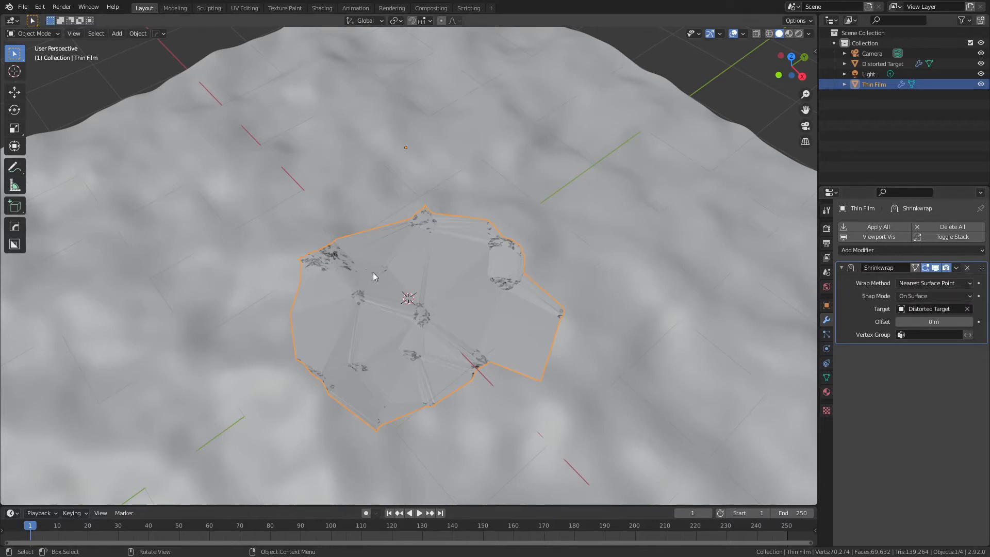
- Set the Shrinkwrap wrap method to Project along the Z axis with the Negative direction enabled
click(928, 284)
click(912, 307)
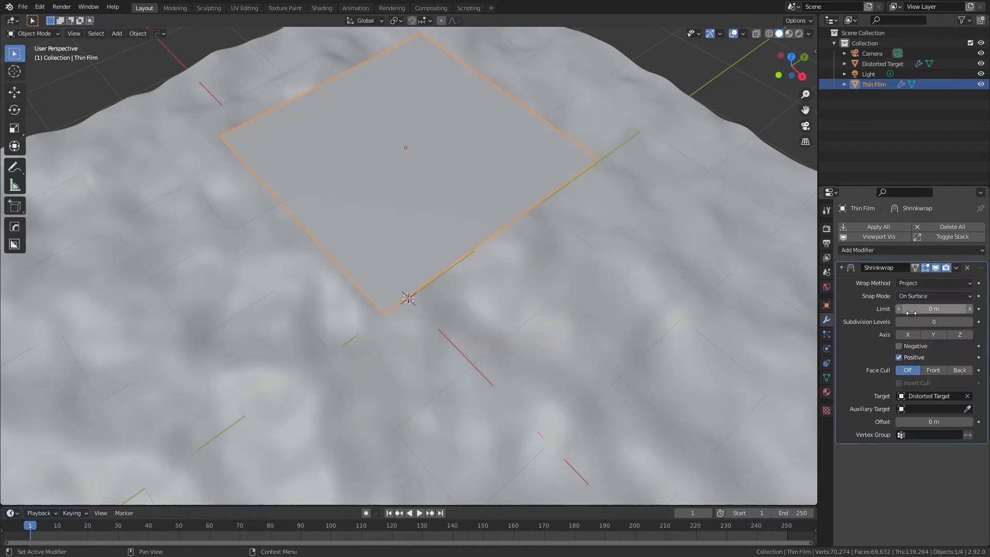
click(960, 334)
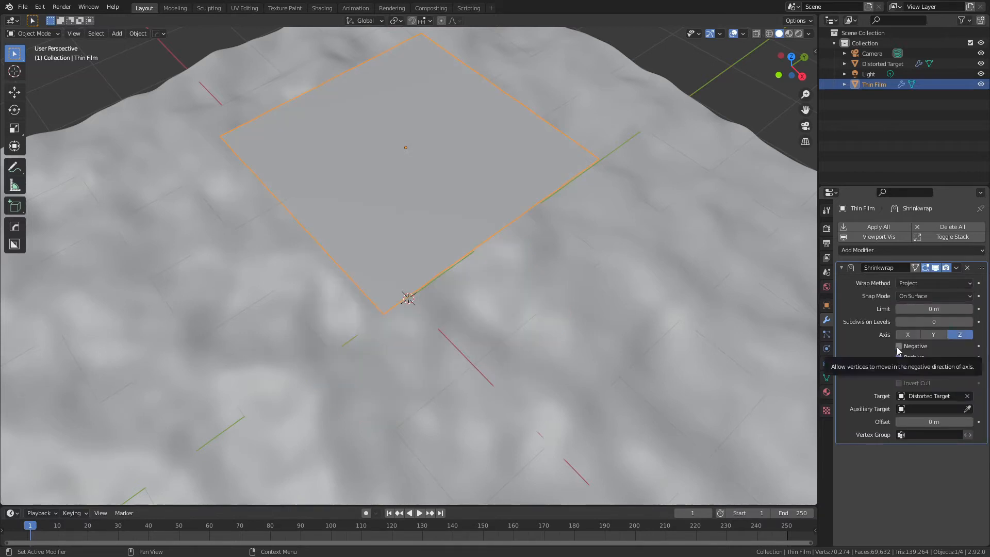
middle_drag(524, 303, 505, 254)
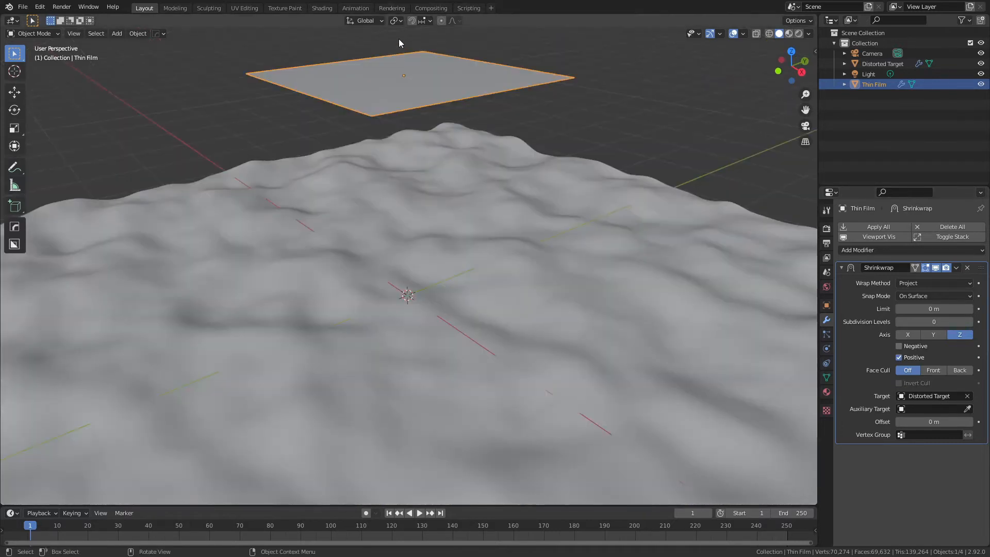
click(899, 346)
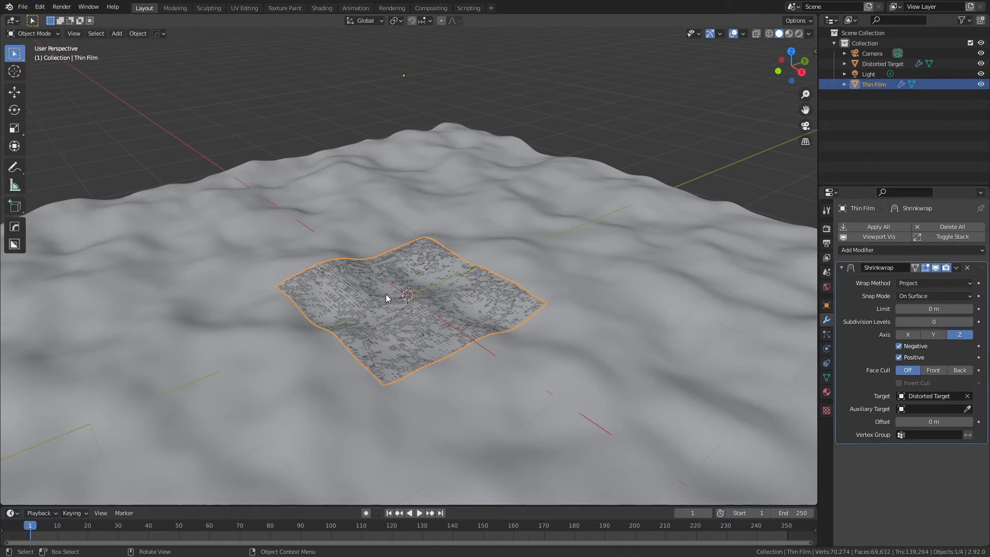
- Try a Shrinkwrap offset of 0.001 m and check the film for overlap with the surface
click(932, 423)
text(.0)
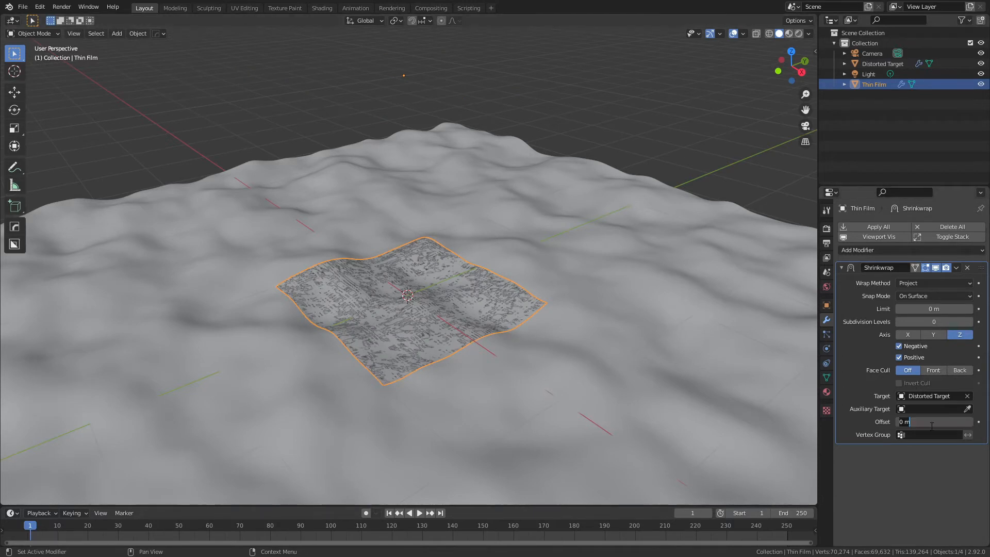
text(01)
key(Return)
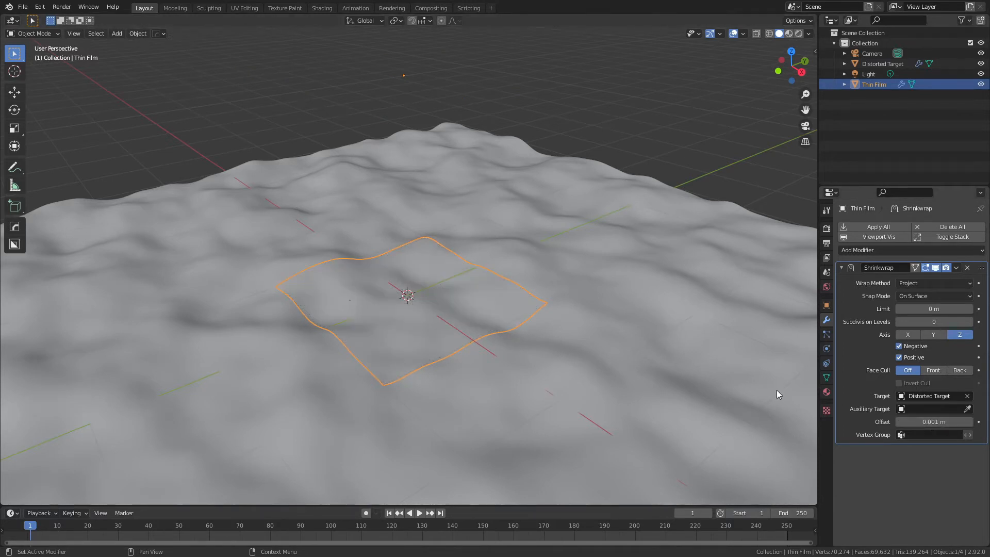
scroll(400, 340, up, 3)
shift+middle_drag(307, 333, 385, 271)
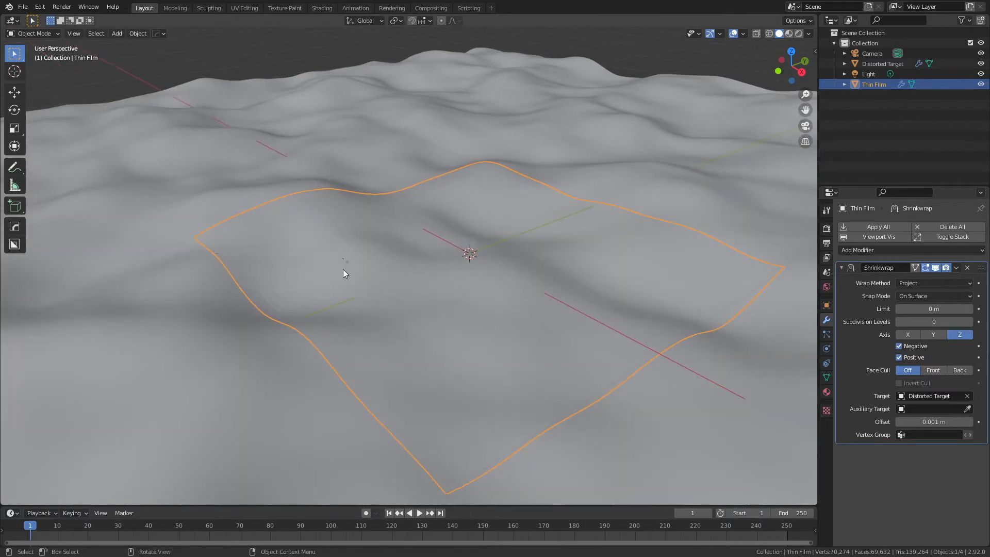
- Set the Shrinkwrap offset to 0.0025 m
click(915, 423)
text(.00)
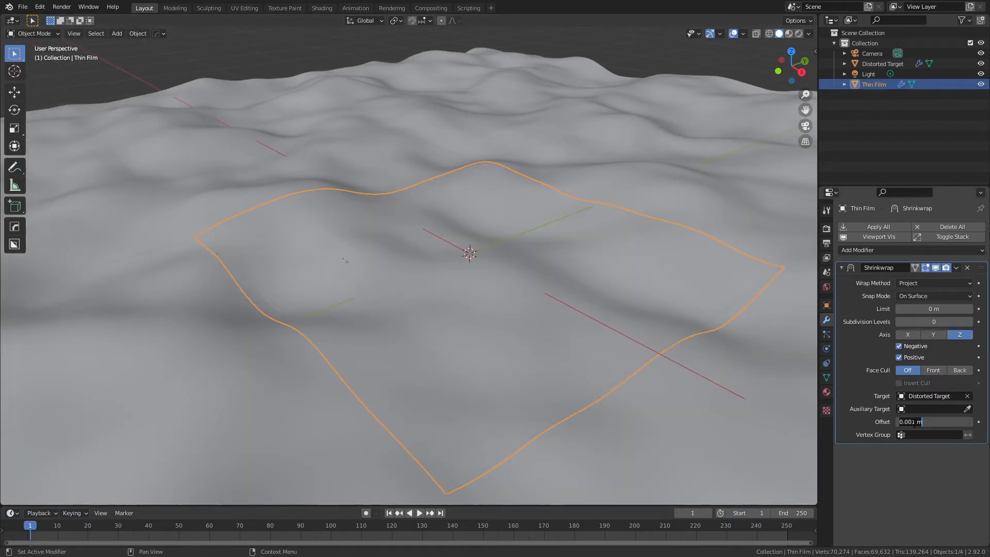
text(25)
key(Return)
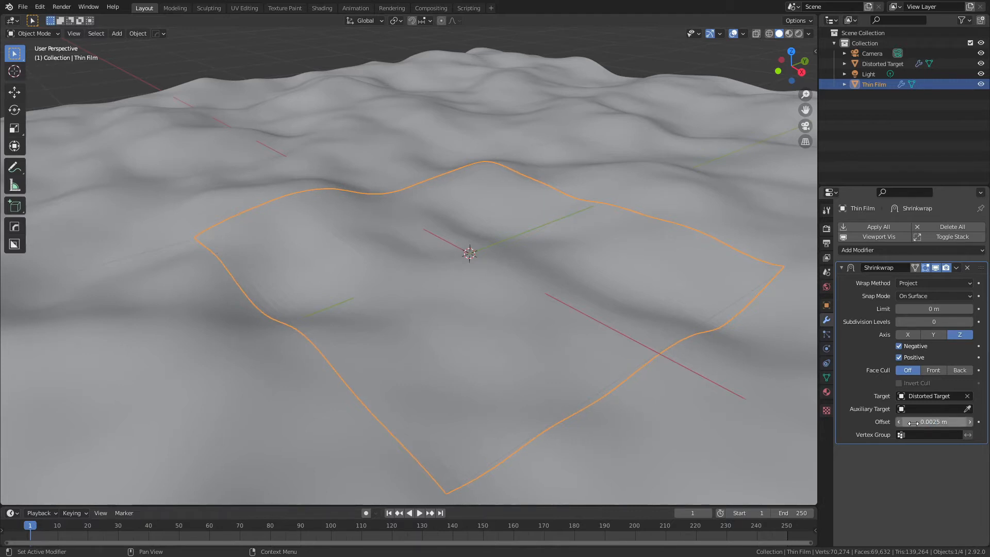
- Apply smooth shading to Thin Film
right_click(417, 232)
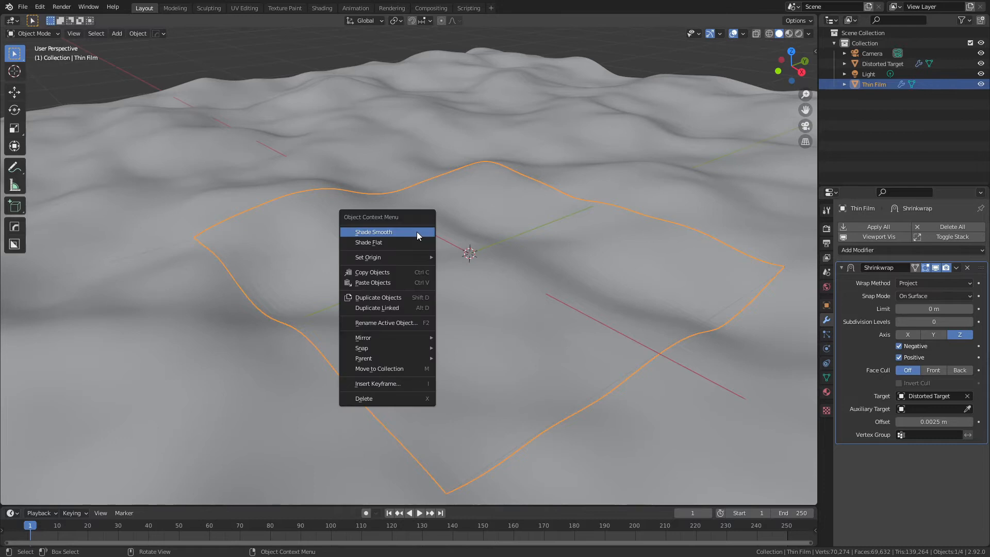
click(416, 232)
scroll(411, 232, down, 1)
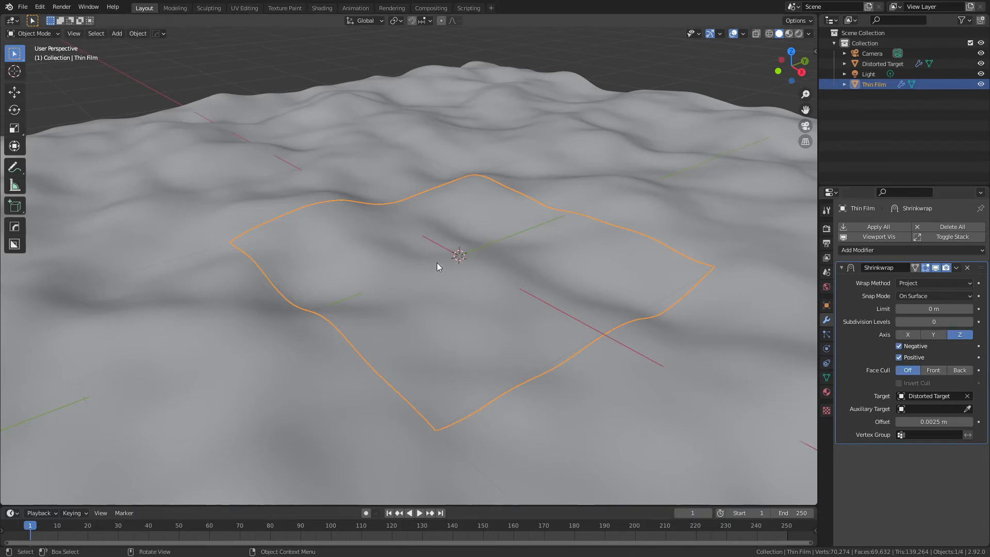
- Weight-paint a band across the middle of Thin Film with a weight of 0.75
key(ctrl+Tab)
click(412, 258)
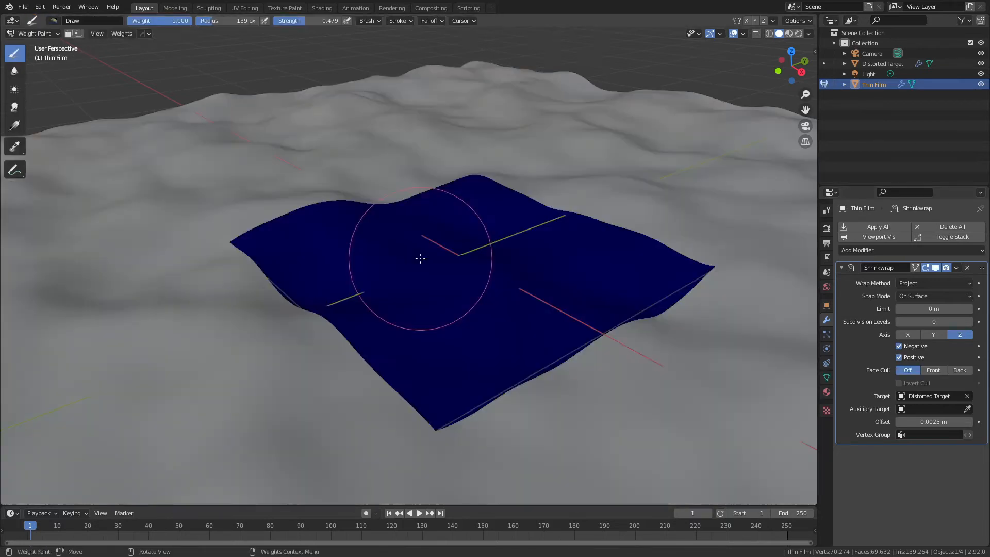
middle_drag(409, 256, 411, 283)
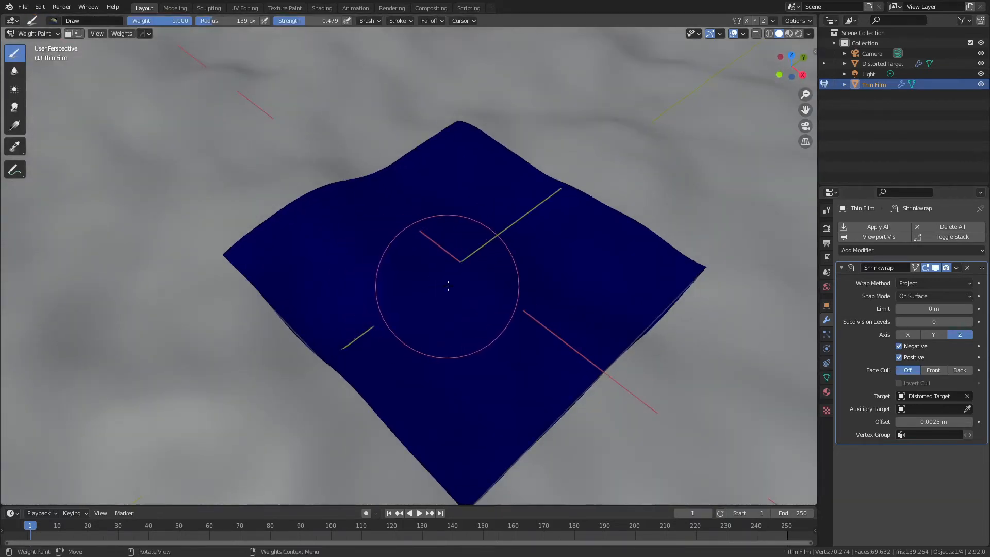
click(174, 23)
text(0.75)
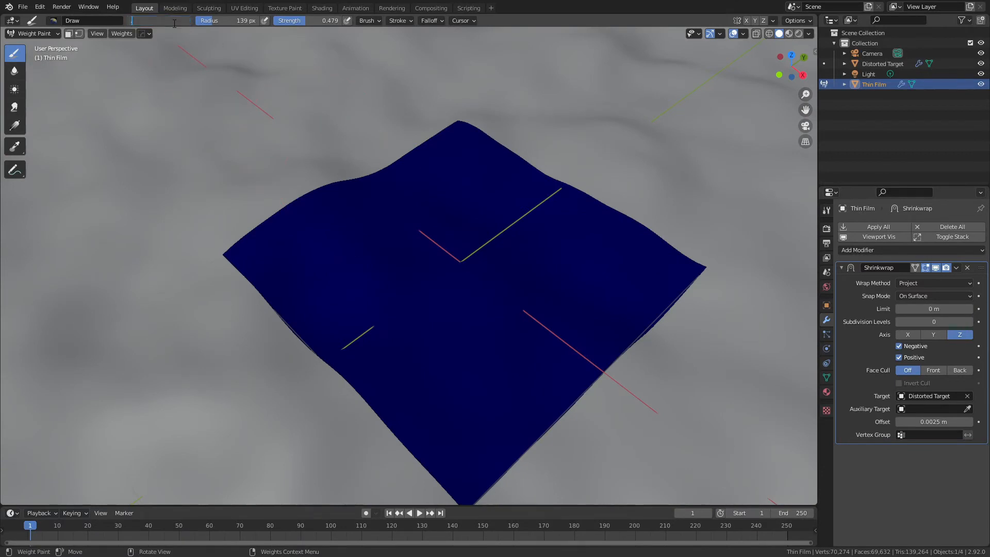
key(Return)
mouse_move(387, 270)
mouse_down()
mouse_move(370, 252)
mouse_move(277, 261)
mouse_move(509, 283)
mouse_move(466, 268)
mouse_move(487, 305)
mouse_move(442, 277)
mouse_move(377, 277)
mouse_move(442, 273)
mouse_move(445, 287)
mouse_move(413, 283)
mouse_move(486, 287)
mouse_up()
- Repaint the central area of the band with weight 1.000, brush strength 1.000 and a radius of 163 px
key(shift+f)
click(454, 288)
key(f)
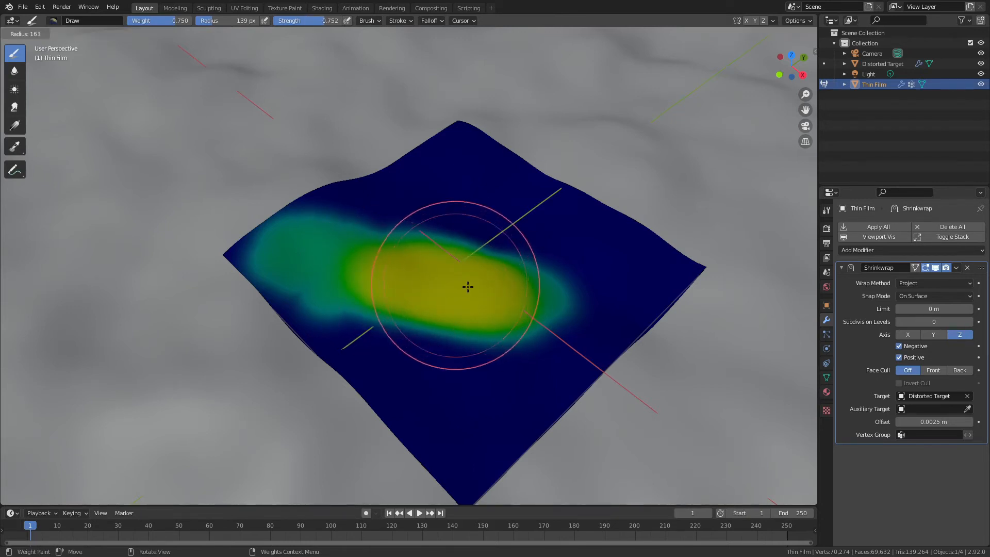
click(467, 286)
key(shift+f)
click(473, 288)
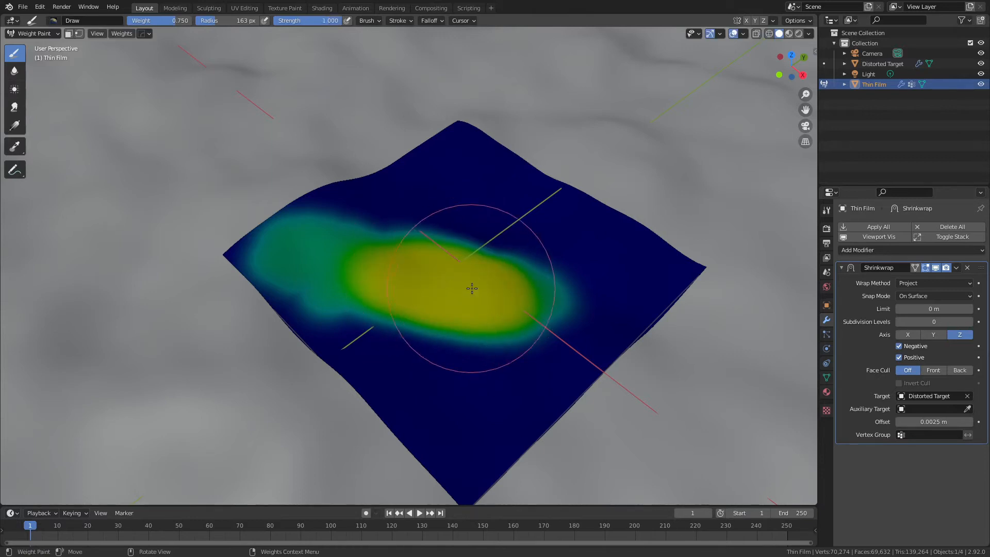
drag(167, 20, 192, 20)
mouse_move(444, 278)
mouse_down()
mouse_move(489, 284)
mouse_move(395, 270)
mouse_up()
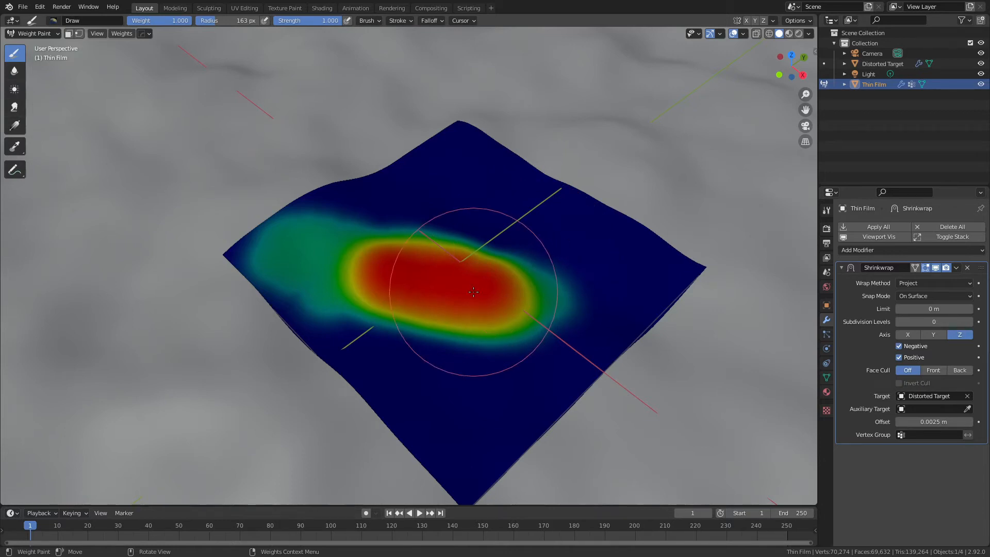
- Return Thin Film to Object Mode and assign the painted vertex group Group to the Shrinkwrap modifier
key(ctrl+Tab)
click(408, 289)
middle_drag(450, 305, 442, 258)
click(914, 435)
click(896, 449)
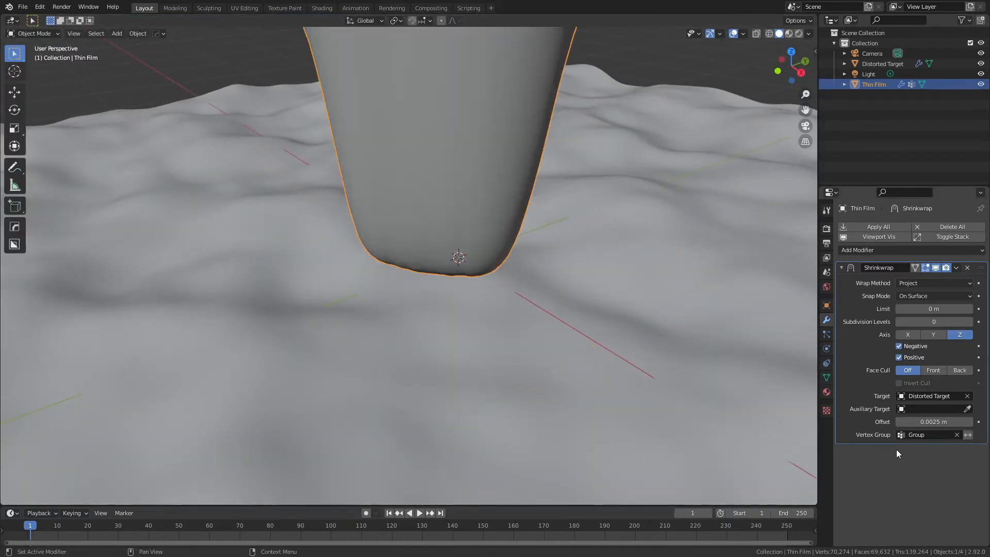
middle_drag(557, 304, 439, 159)
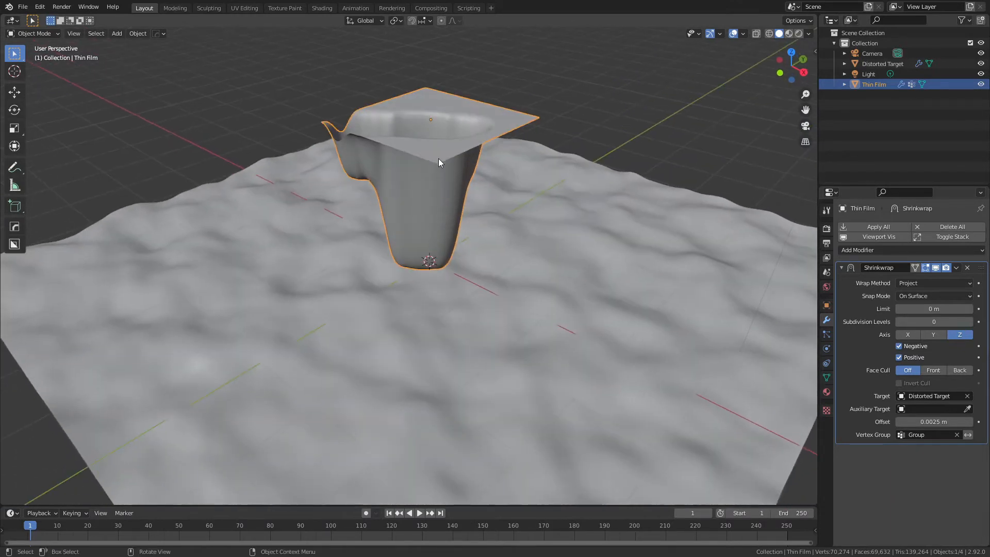
key(g)
key(z)
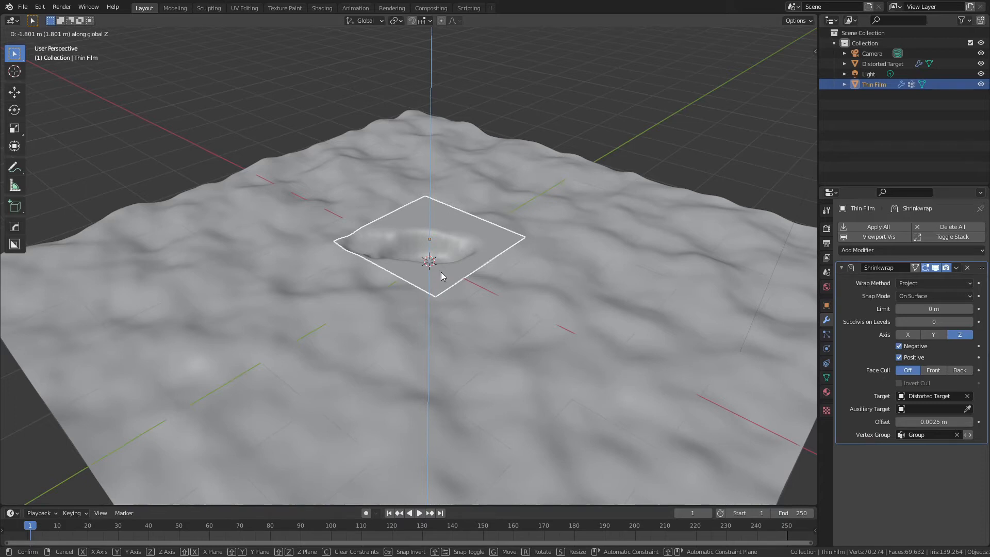
right_click(441, 272)
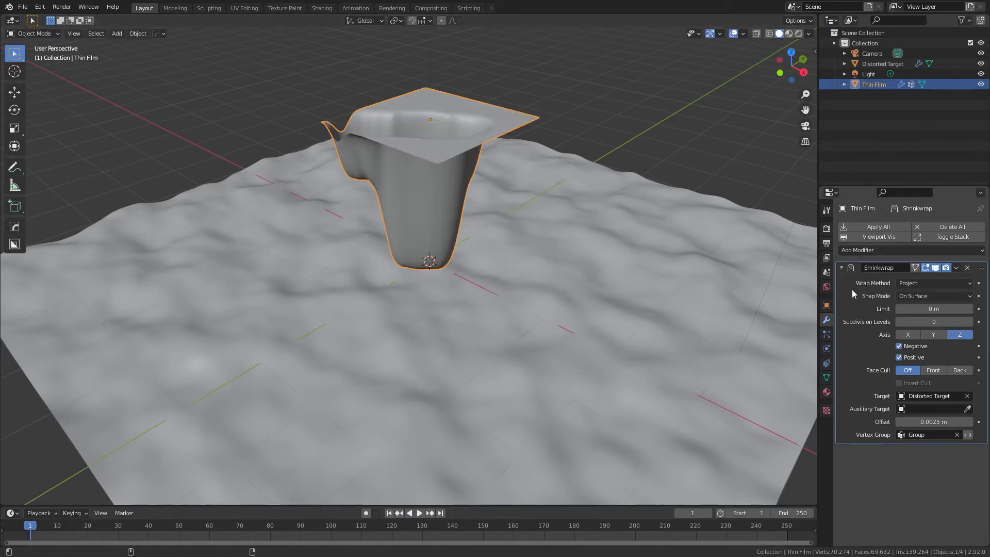
- Duplicate Thin Film's Shrinkwrap modifier and invert the vertex group influence on the copy
key(shift+d)
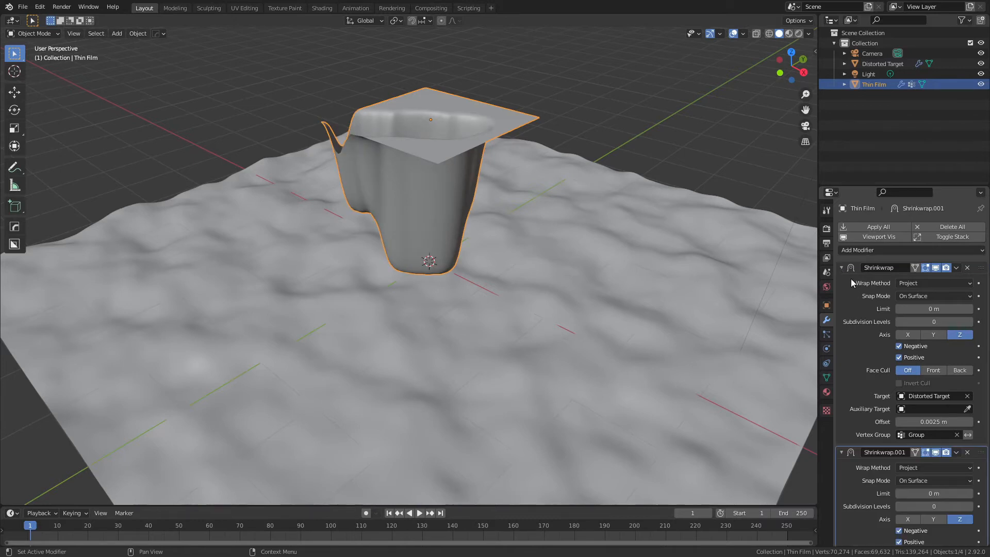
scroll(909, 381, down, 4)
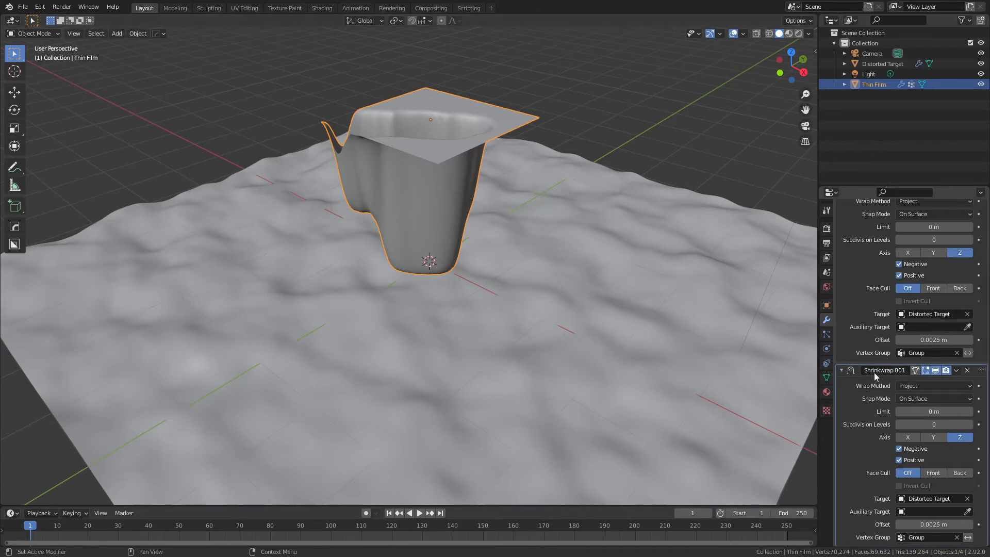
click(968, 538)
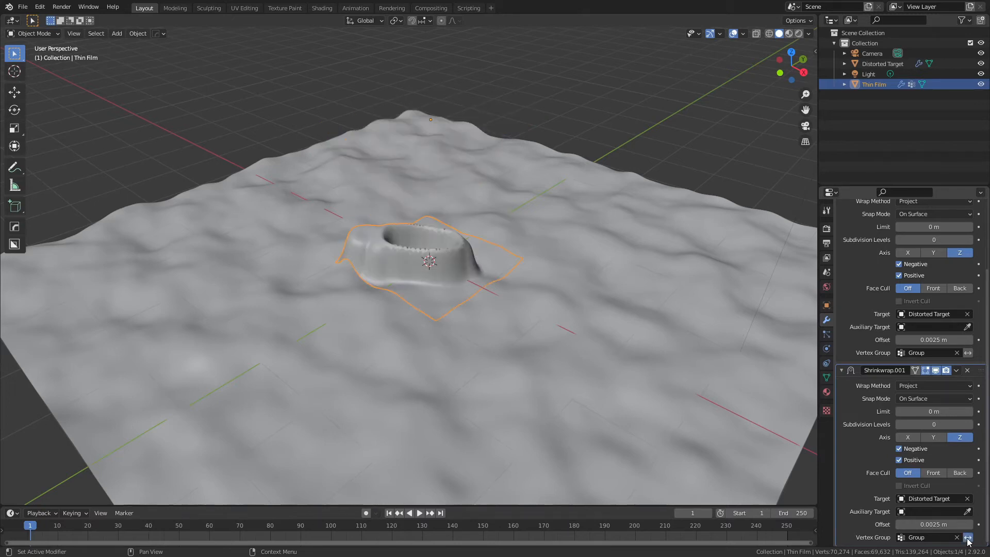
- Lower Thin Film along the Z axis until it sits just above the Distorted Target surface
scroll(449, 258, up, 5)
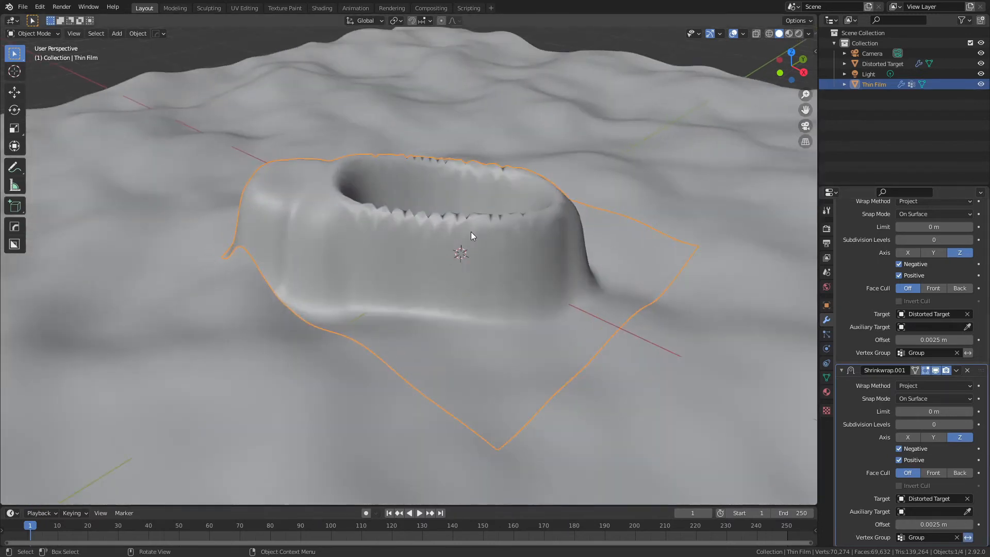
middle_drag(472, 231, 326, 218)
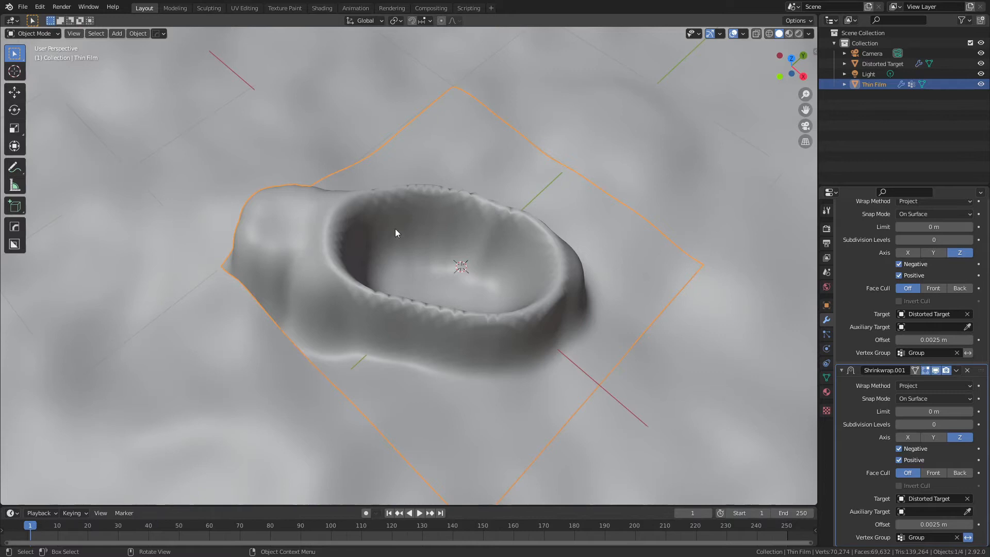
middle_drag(395, 232, 413, 184)
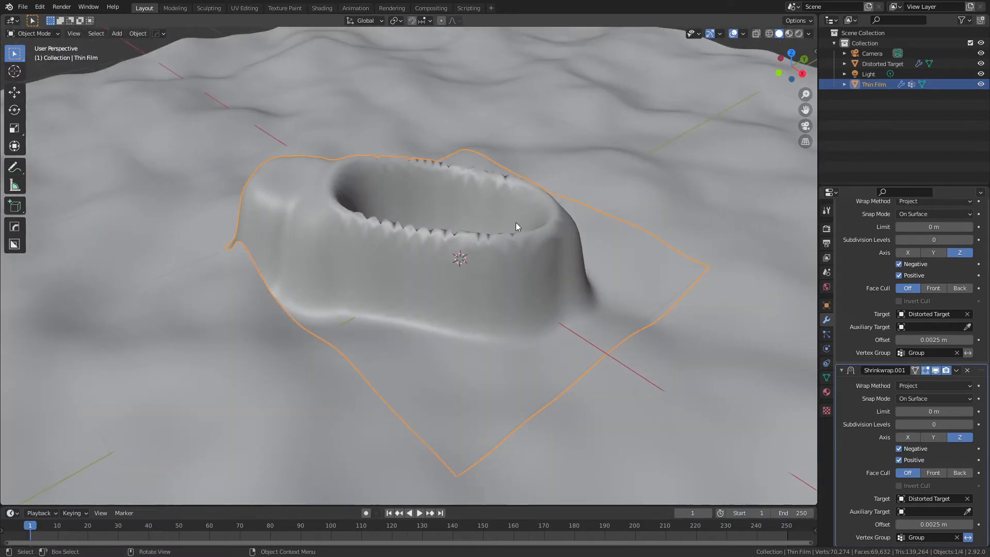
scroll(459, 140, down, 3)
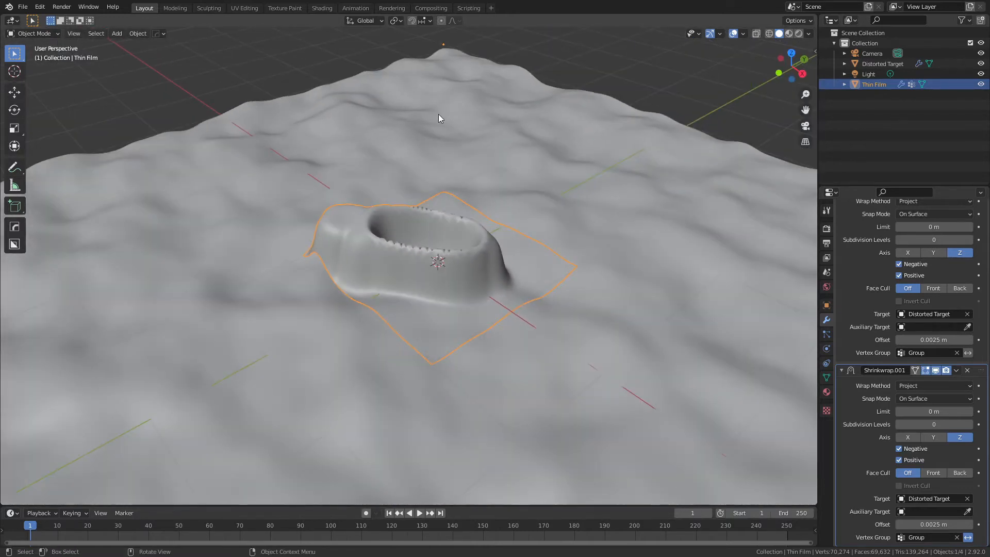
key(g)
key(z)
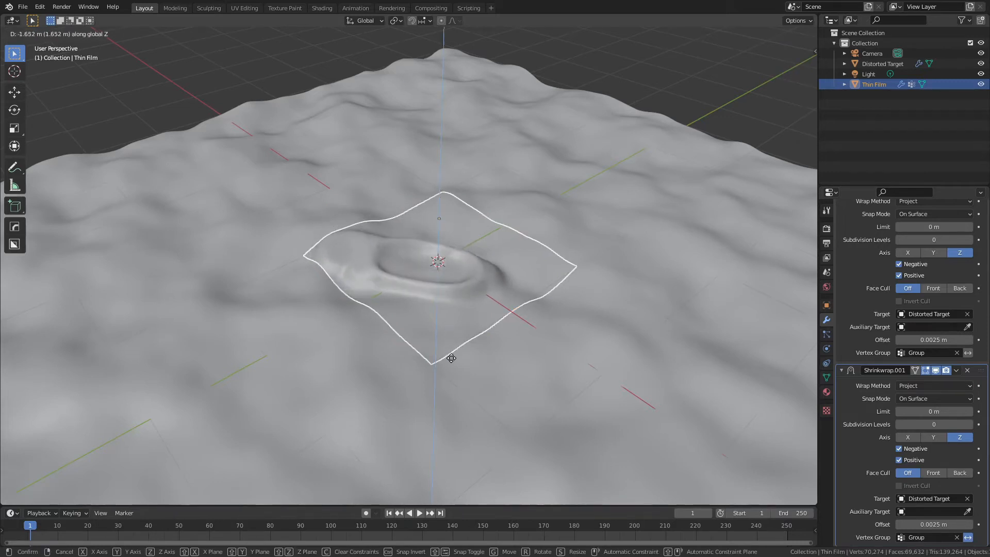
click(452, 381)
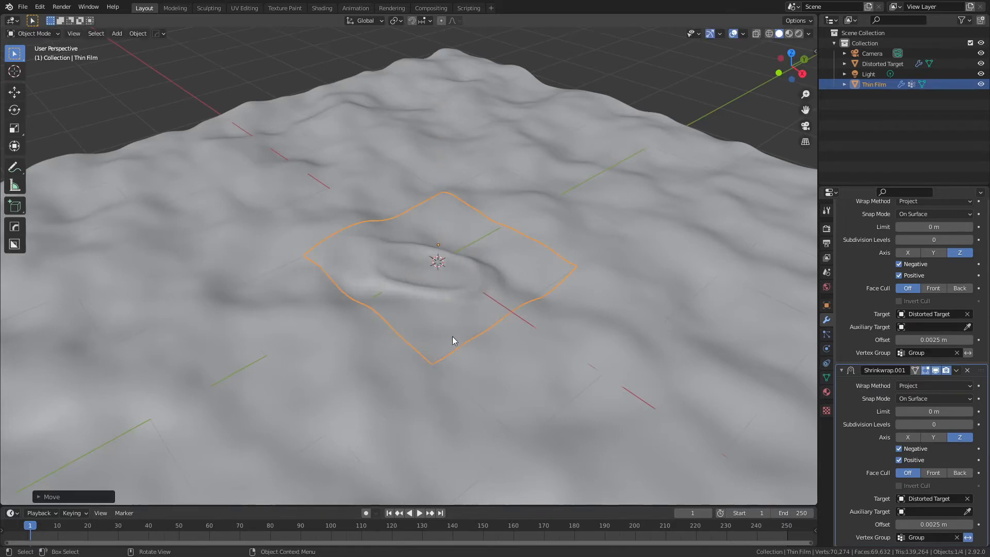
- Set the offset of the Shrinkwrap.001 modifier to 0.14 m
scroll(454, 339, up, 2)
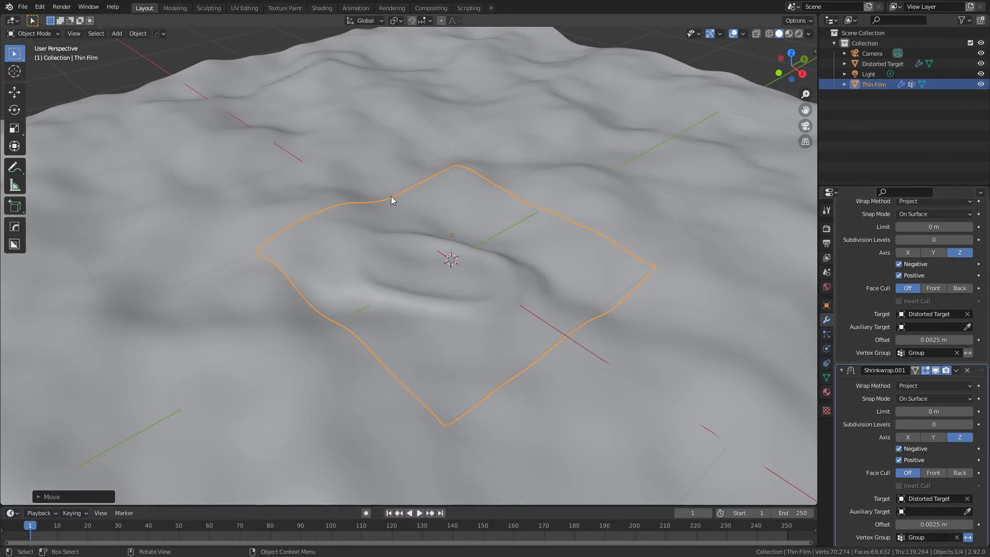
mouse_move(934, 524)
mouse_down()
mouse_move(975, 524)
mouse_move(915, 524)
mouse_up()
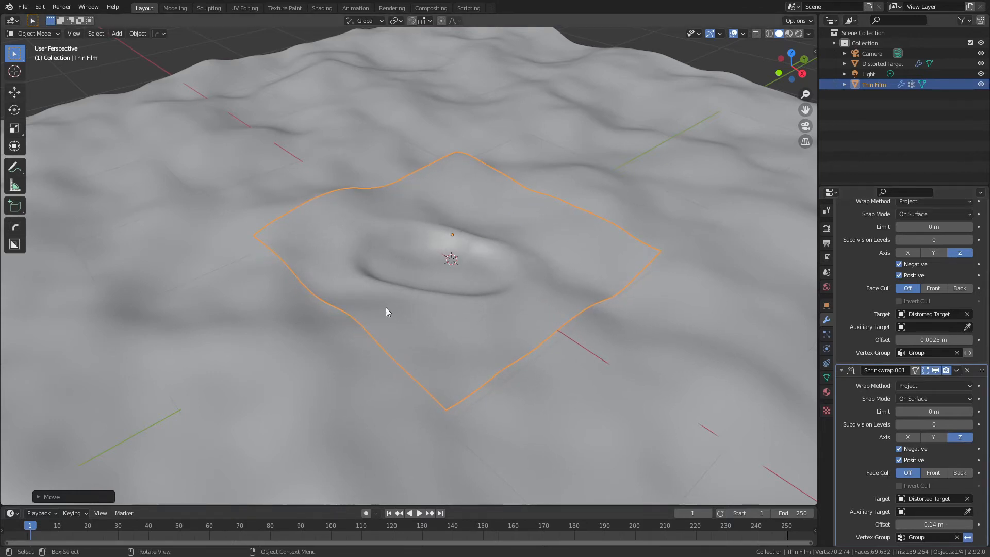
middle_drag(386, 307, 454, 264)
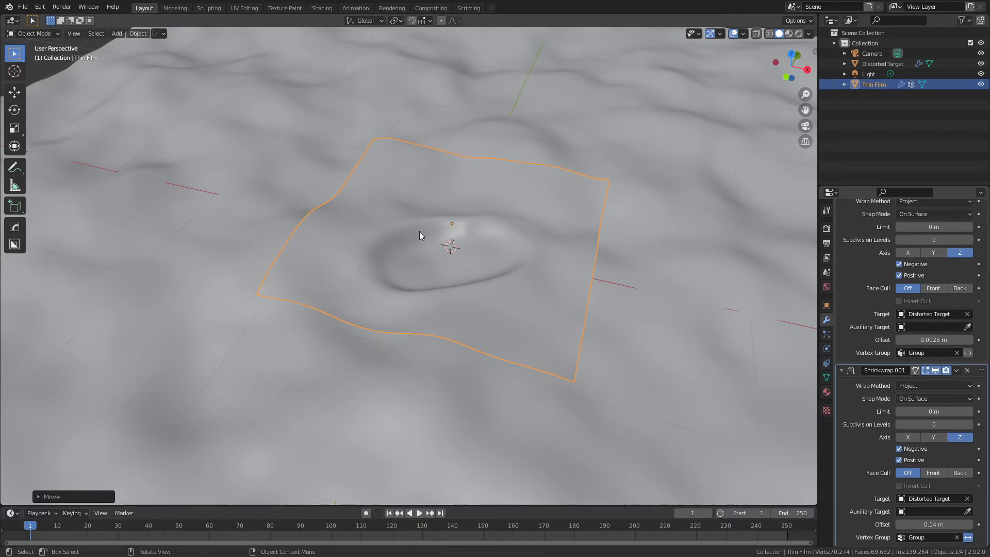
- Duplicate Thin Film in place and apply both Shrinkwrap modifiers on the duplicate
key(shift+d)
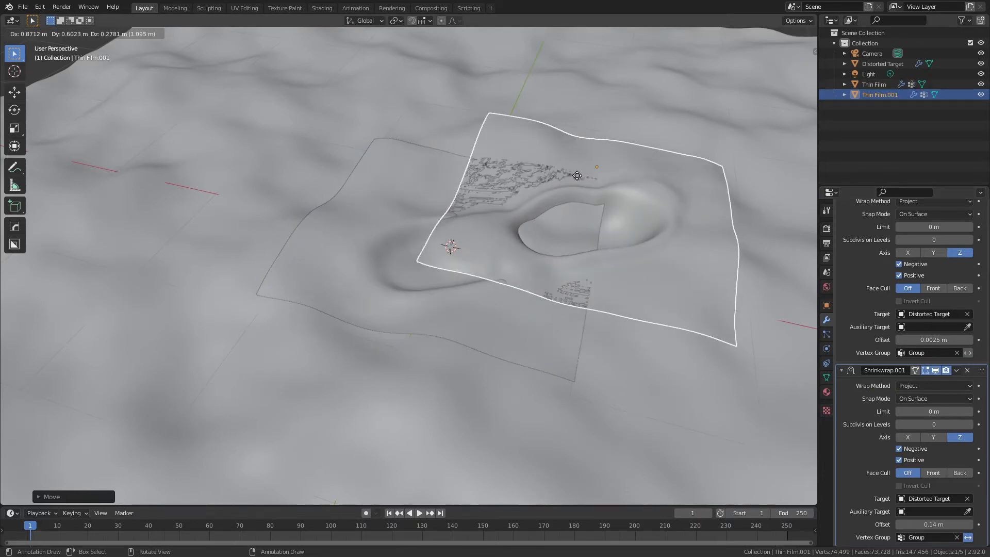
right_click(577, 176)
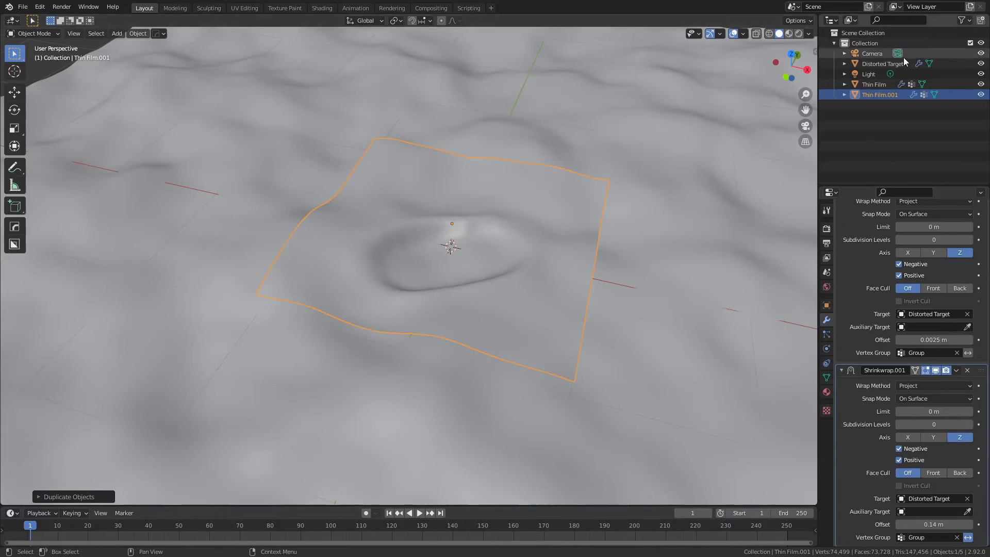
scroll(873, 273, up, 5)
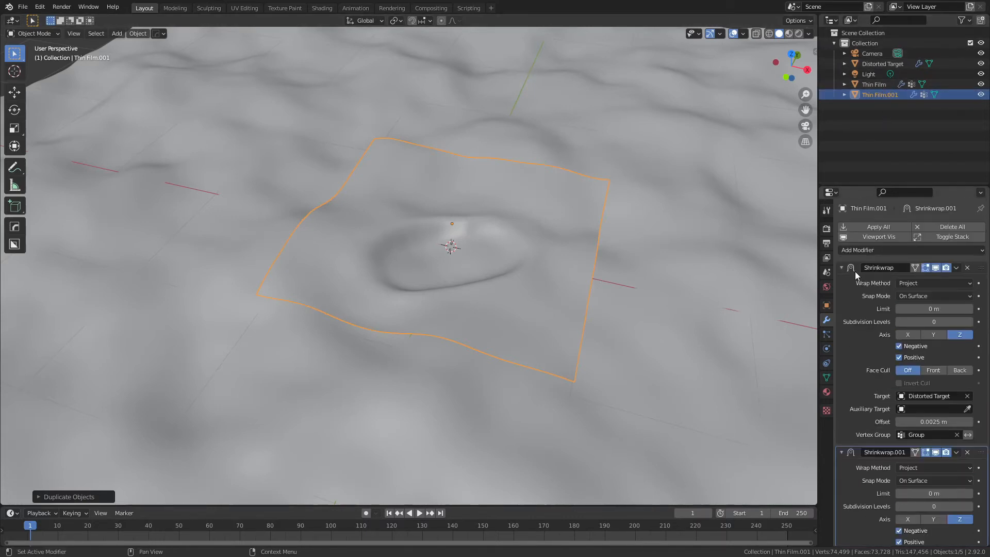
click(855, 289)
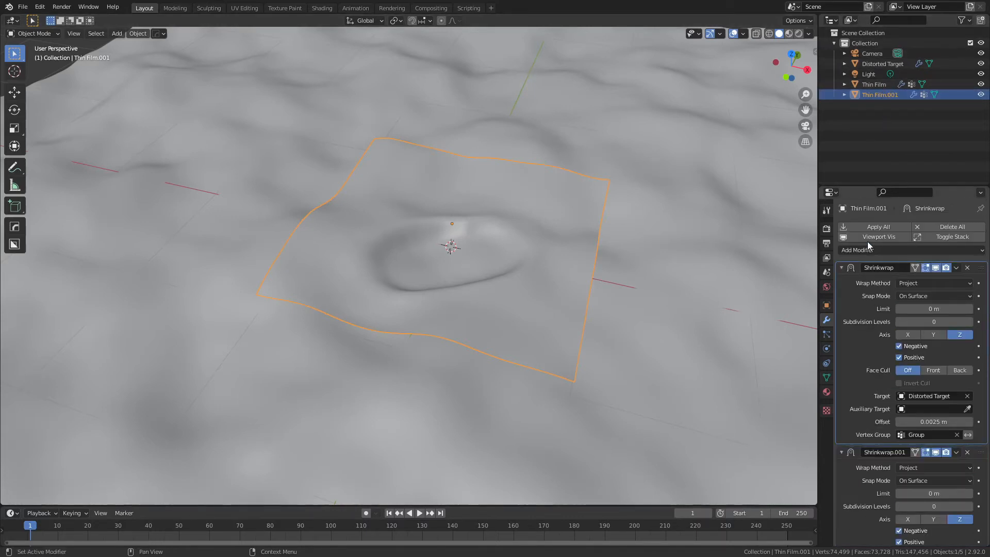
key(ctrl+a)
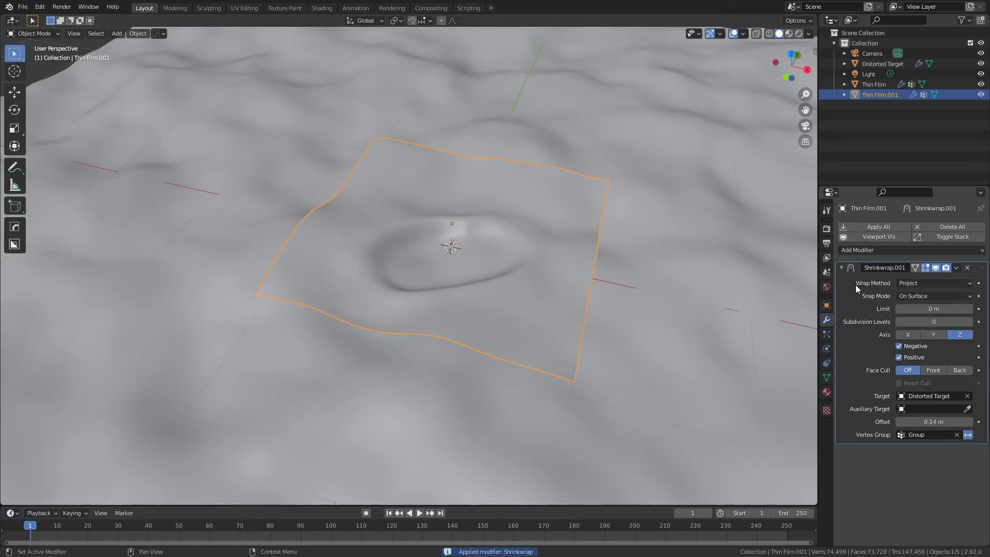
key(ctrl+a)
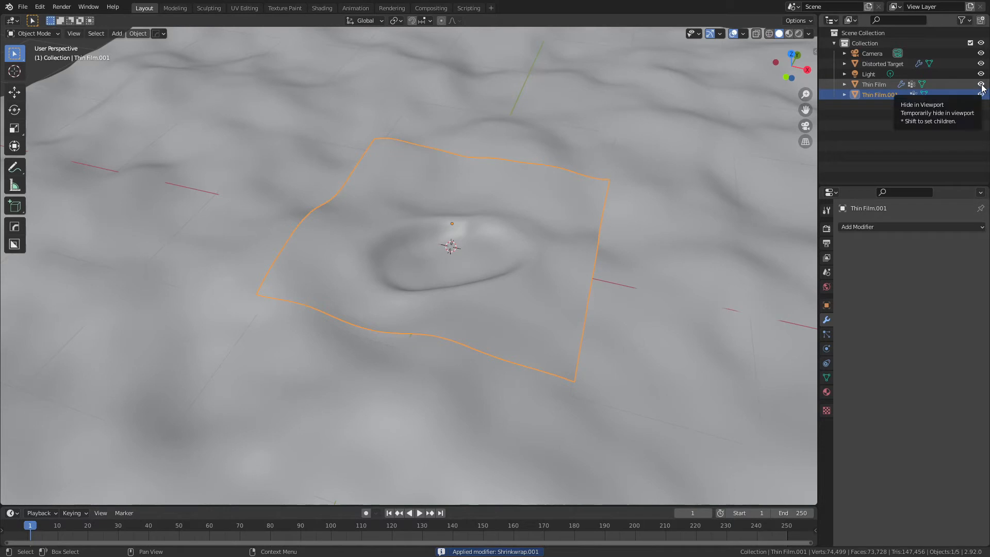
- Select the original Thin Film and hide it in the viewport
click(866, 85)
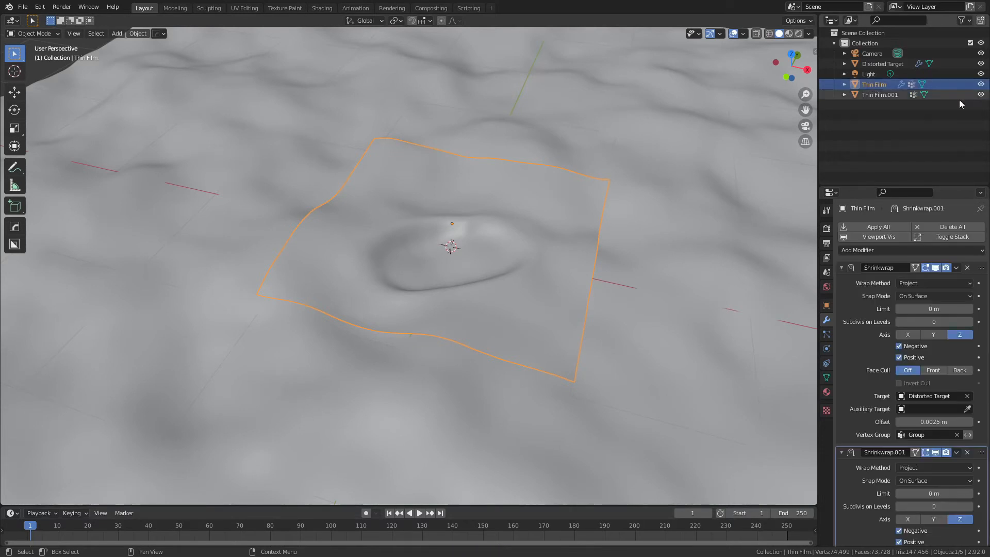
key(g)
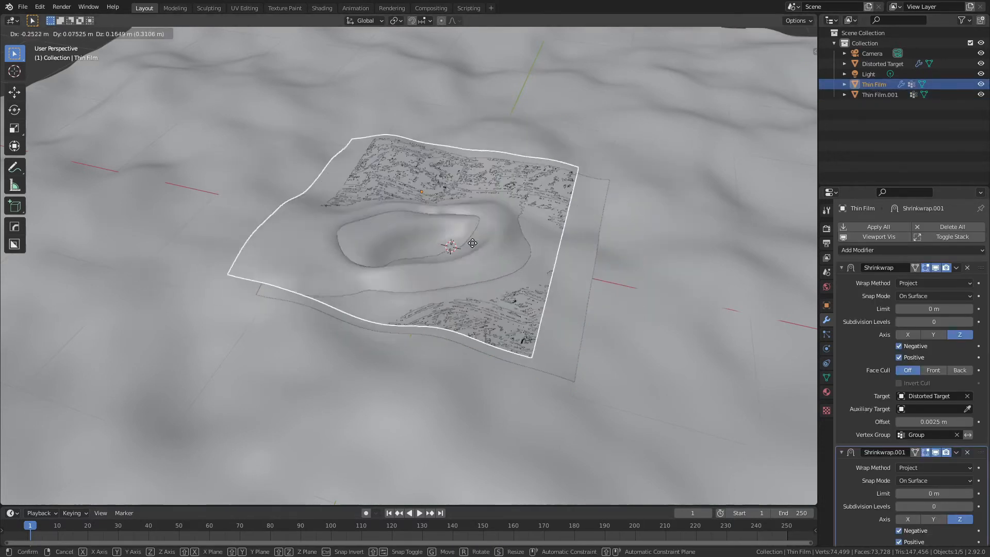
right_click(619, 180)
click(981, 84)
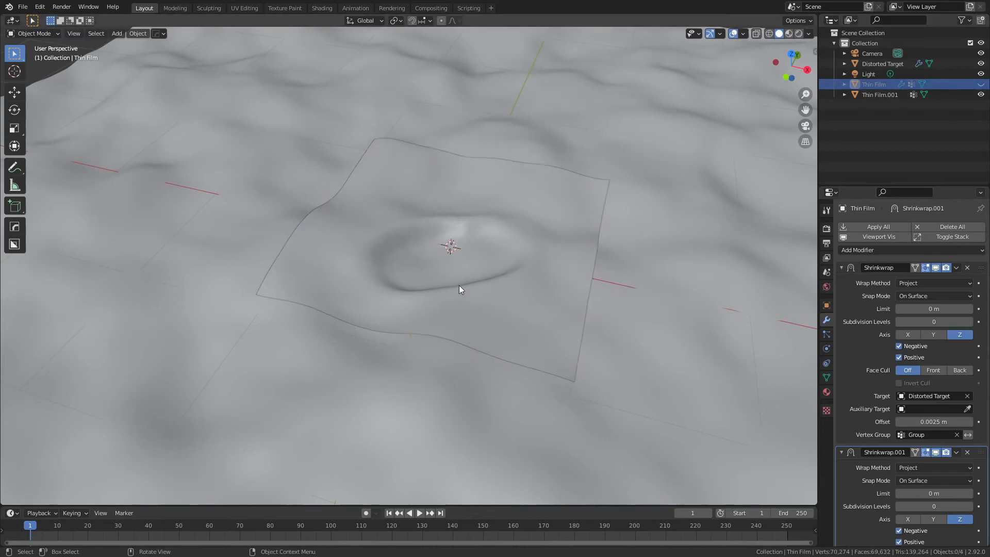
- Extrude the whole mesh of Thin Film.001 downward along Z by about 0.15 m and return to Object Mode
click(525, 262)
middle_drag(525, 262, 476, 259)
key(Tab)
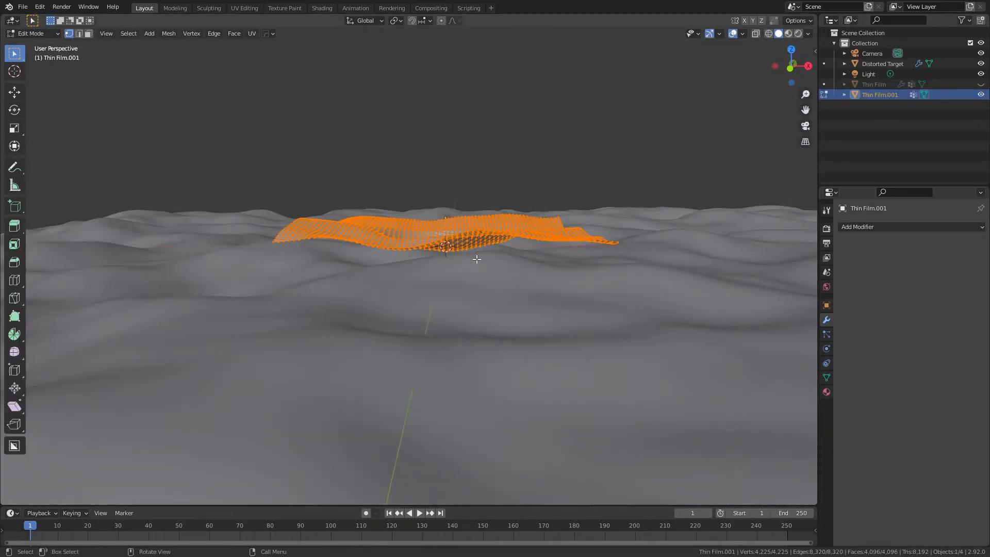
key(e)
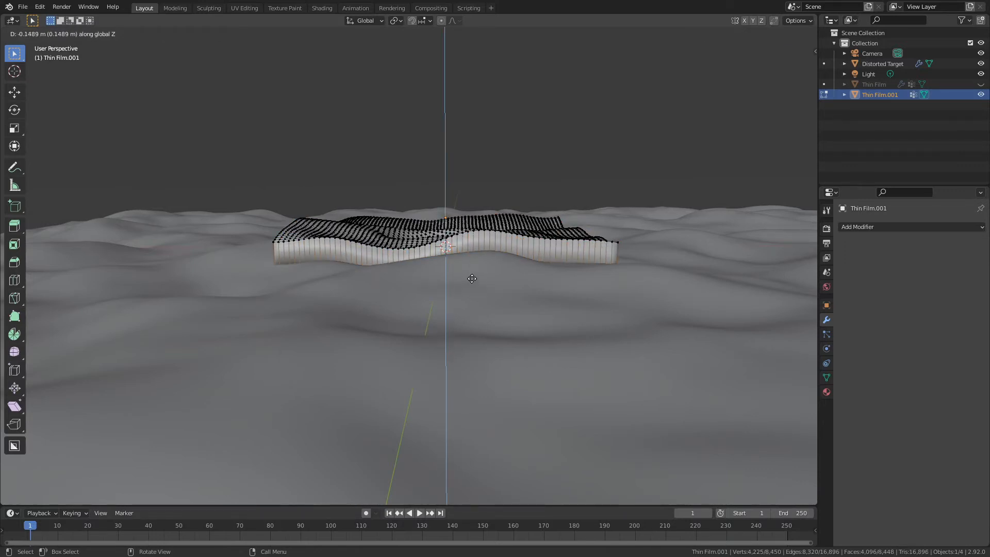
click(473, 278)
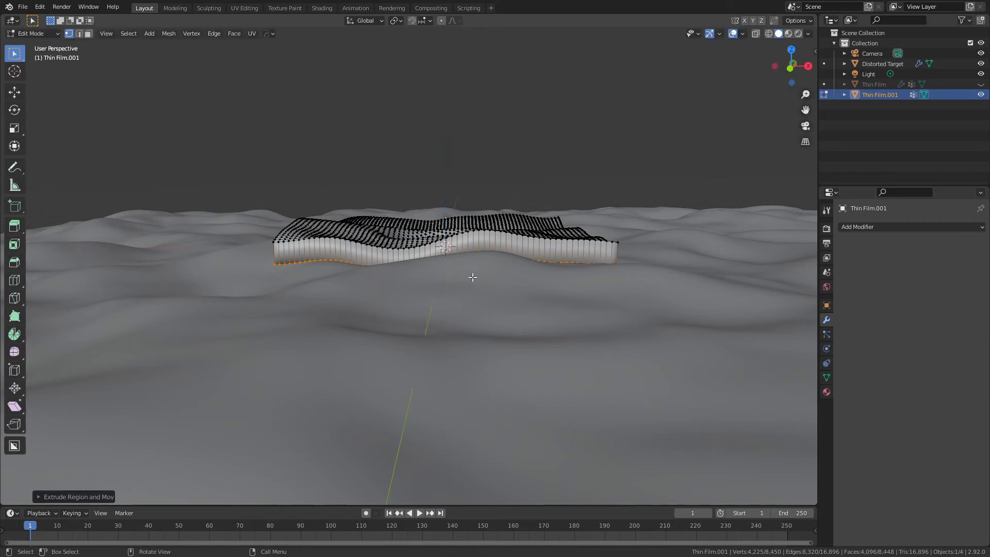
middle_drag(336, 241, 310, 320)
key(Tab)
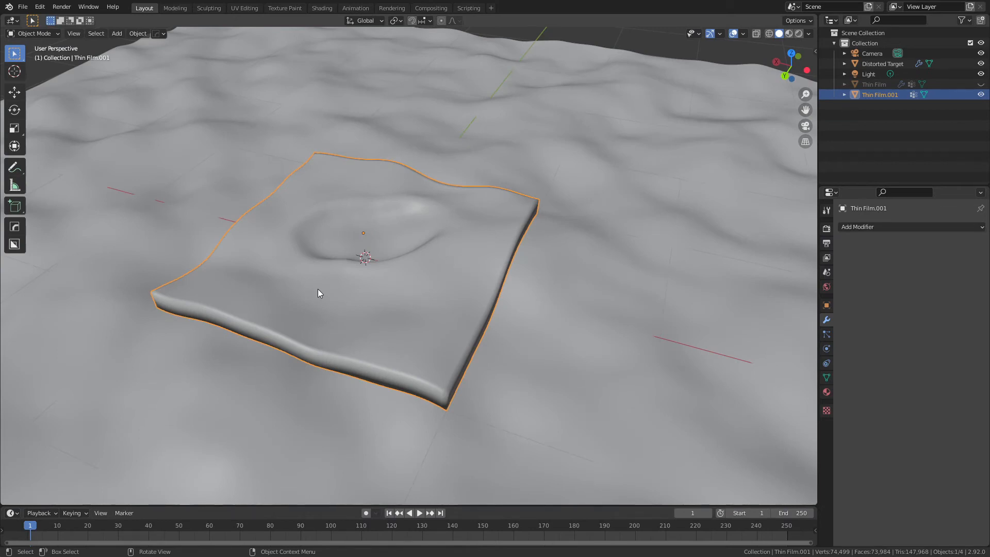
- In wireframe Edit Mode, flatten the extruded underside of Thin Film.001 by scaling it to 0 along Z
mouse_move(324, 293)
middle_down()
mouse_move(309, 281)
mouse_move(361, 271)
middle_up()
key(Tab)
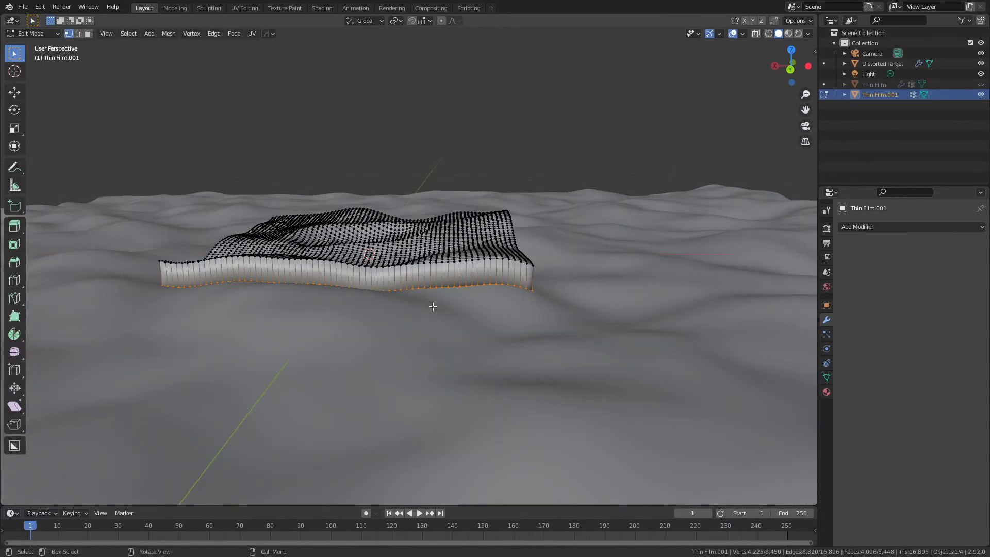
key(z)
click(315, 312)
middle_drag(310, 312, 338, 307)
key(s)
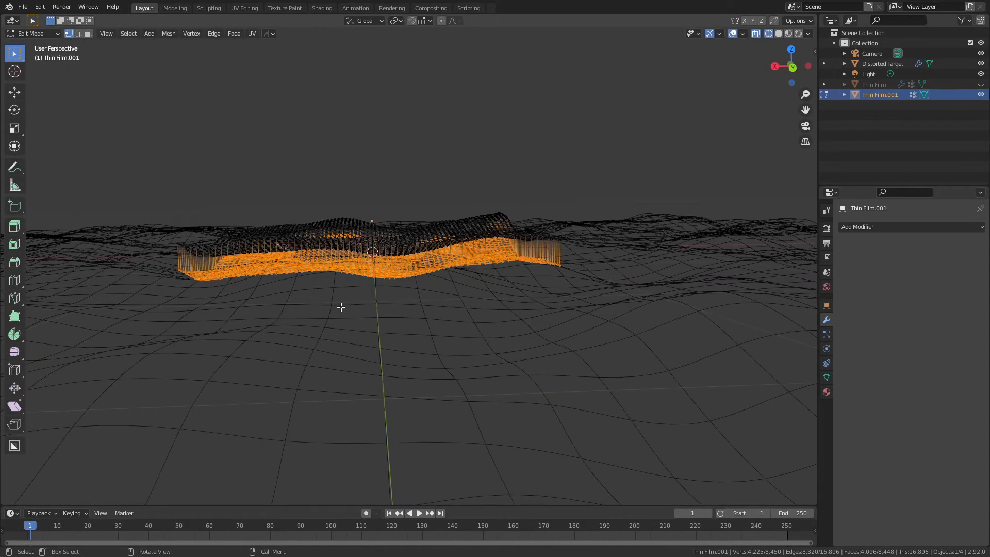
key(z)
key(0)
key(Return)
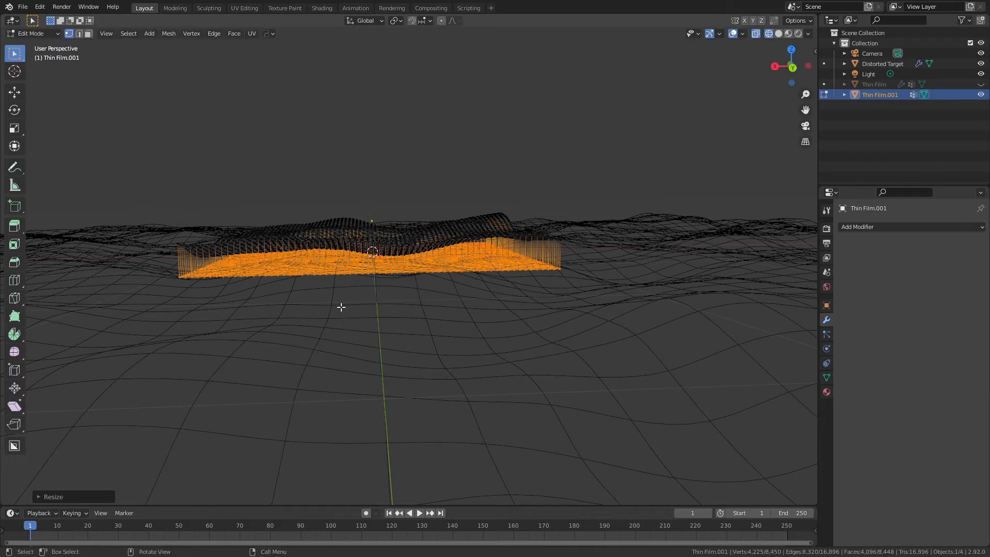
- Raise the Thin Film.001 object along Z above the target surface and switch the viewport back to solid shading
key(Tab)
middle_drag(421, 272, 392, 242)
key(g)
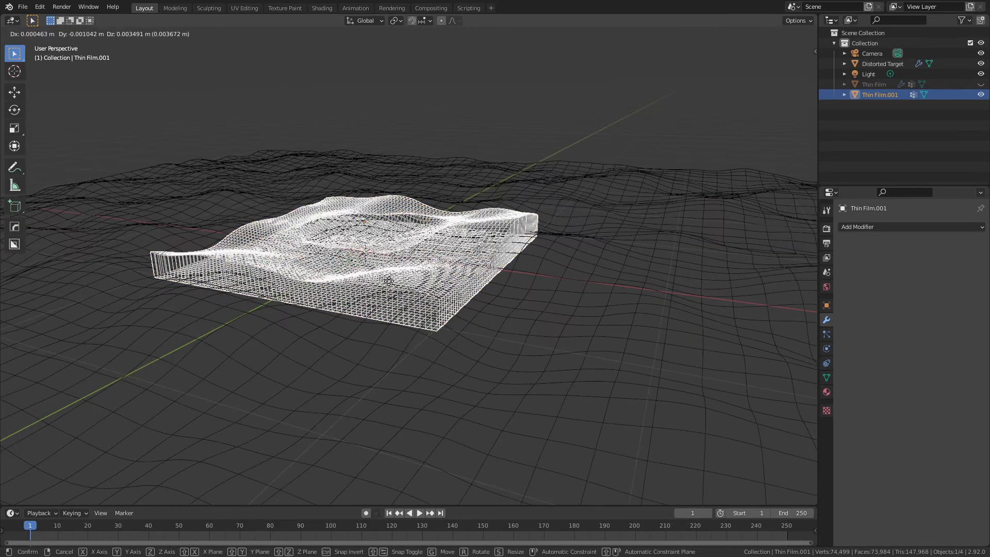
key(z)
click(386, 232)
key(shift+z)
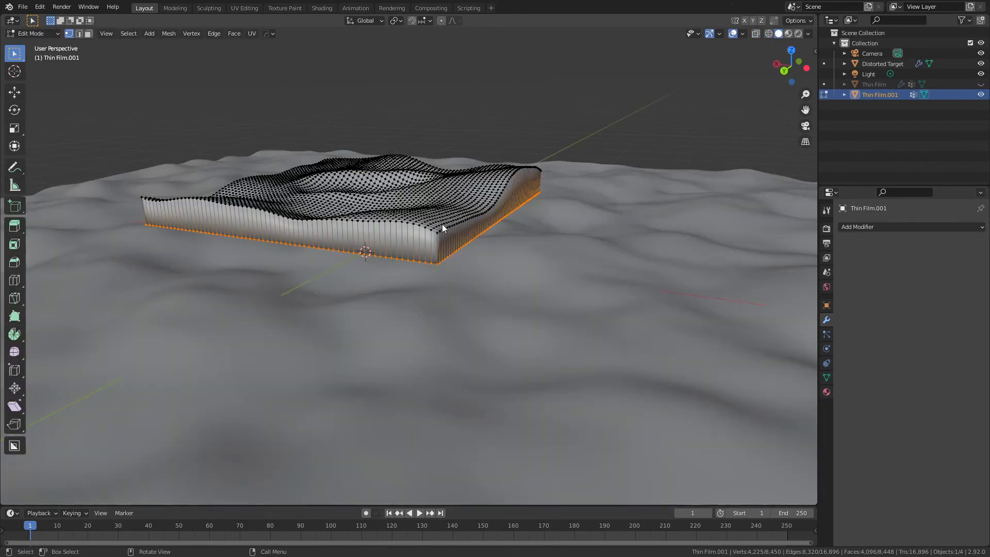
mouse_move(441, 224)
middle_down()
mouse_move(422, 255)
mouse_move(347, 255)
mouse_move(356, 307)
mouse_move(363, 198)
middle_up()
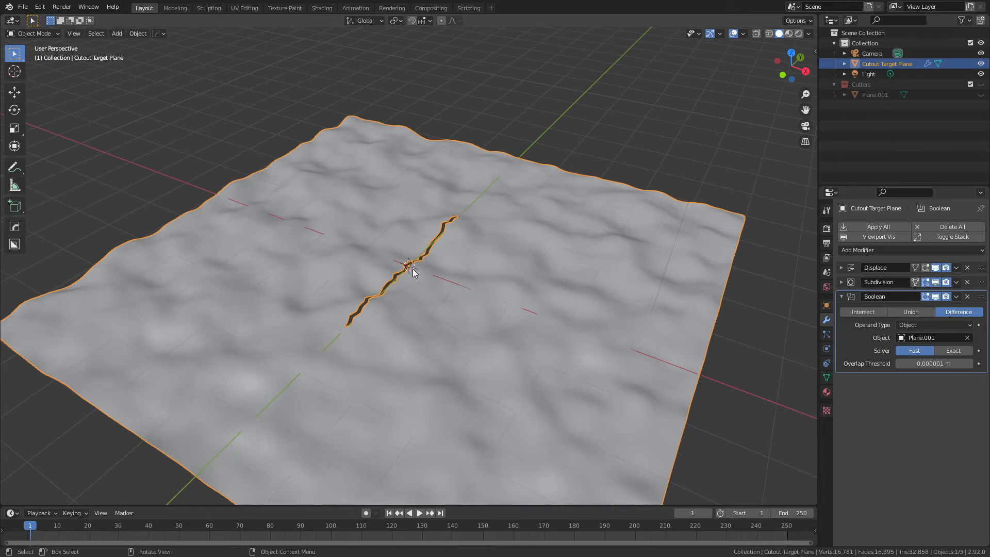
- Compare the Cutout Target Plane with and without its Boolean modifier in the viewport
click(936, 297)
click(936, 297)
- Add a plane at the centre of the cutout target surface and raise it about 1.4 m along global Z
key(shift+a)
click(431, 224)
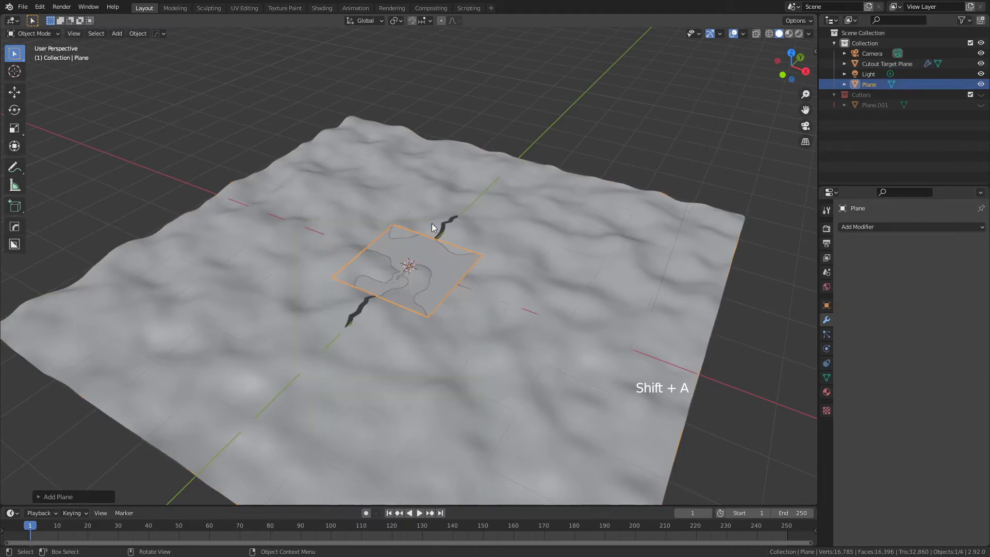
key(g)
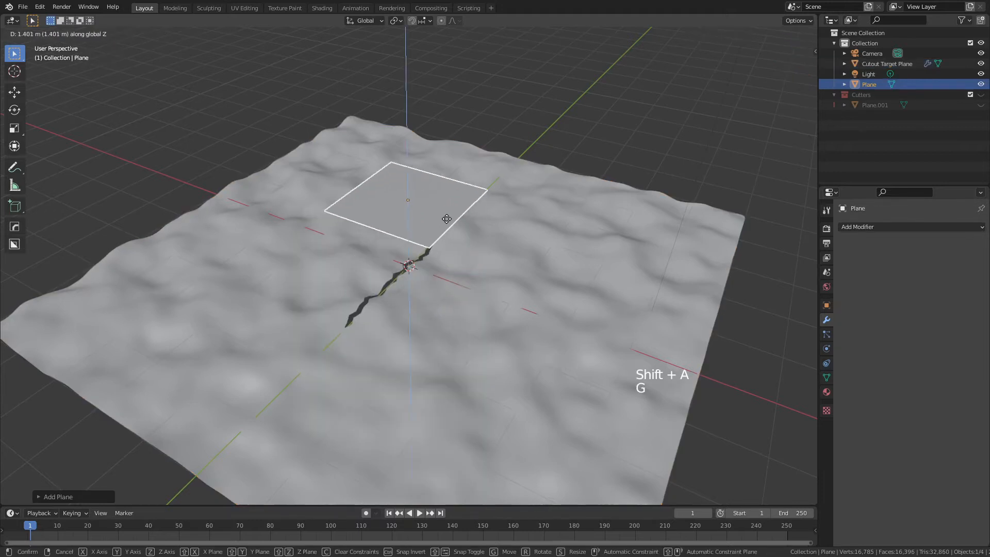
- Subdivide the new plane's mesh repeatedly until it has 4,096 faces and return to Object Mode
key(Tab)
right_click(416, 190)
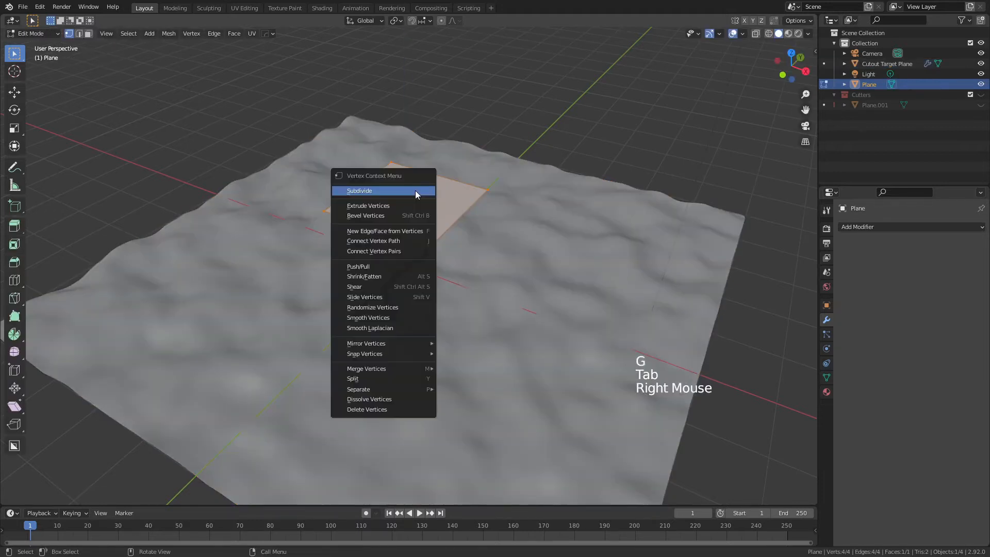
click(416, 191)
key(shift+r)
key(shift+r)
key(shift+r)
key(shift+r)
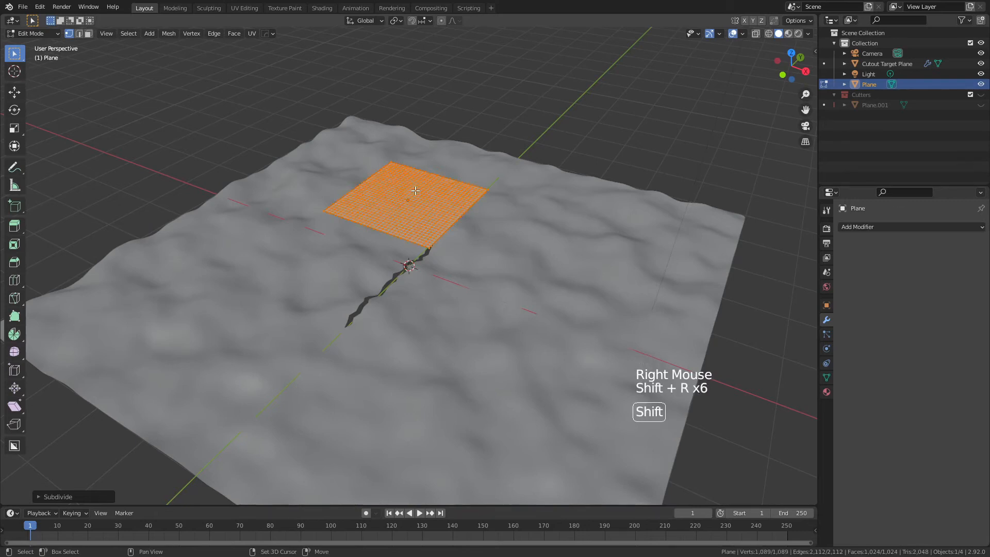
key(shift+r)
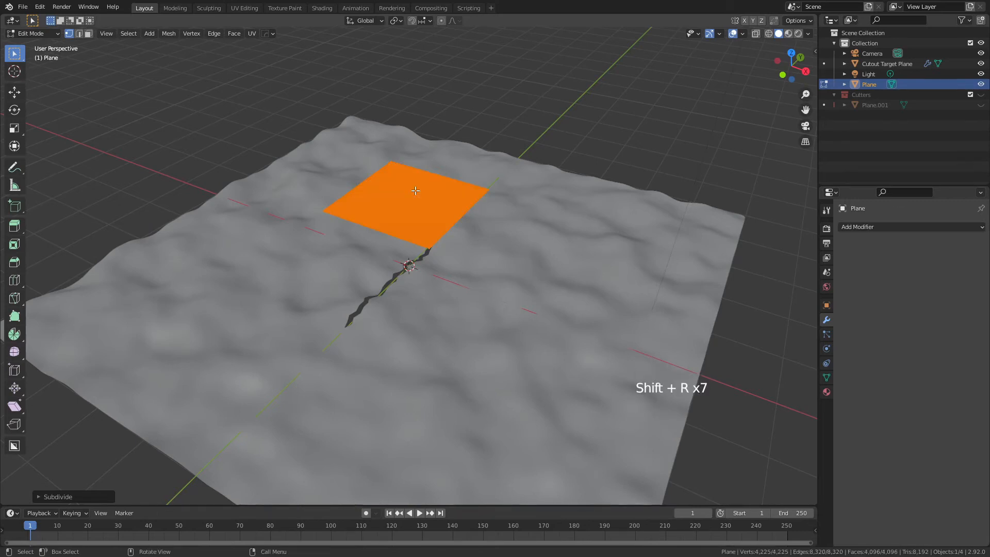
key(Tab)
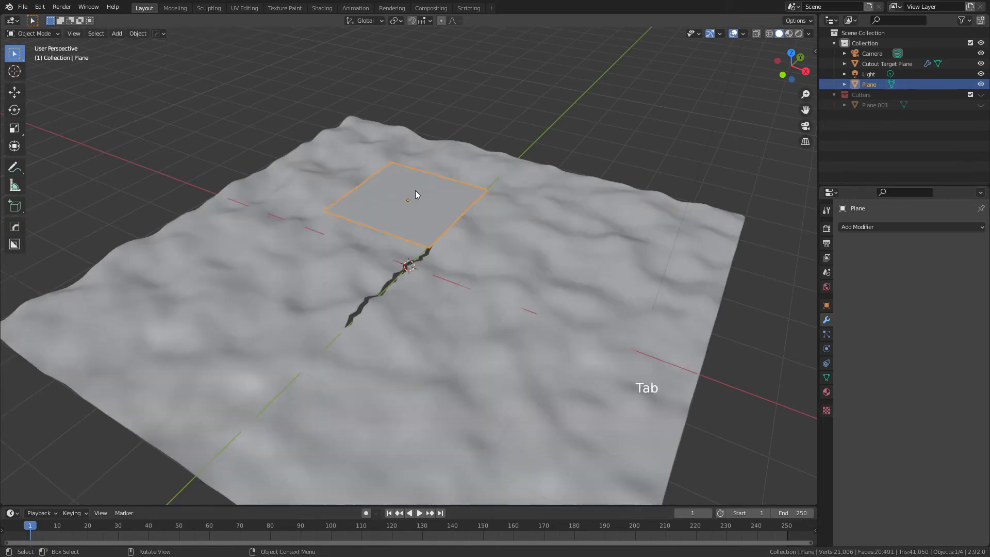
- Rename the subdivided plane as Thin Film
key(F2)
text(Thin Film)
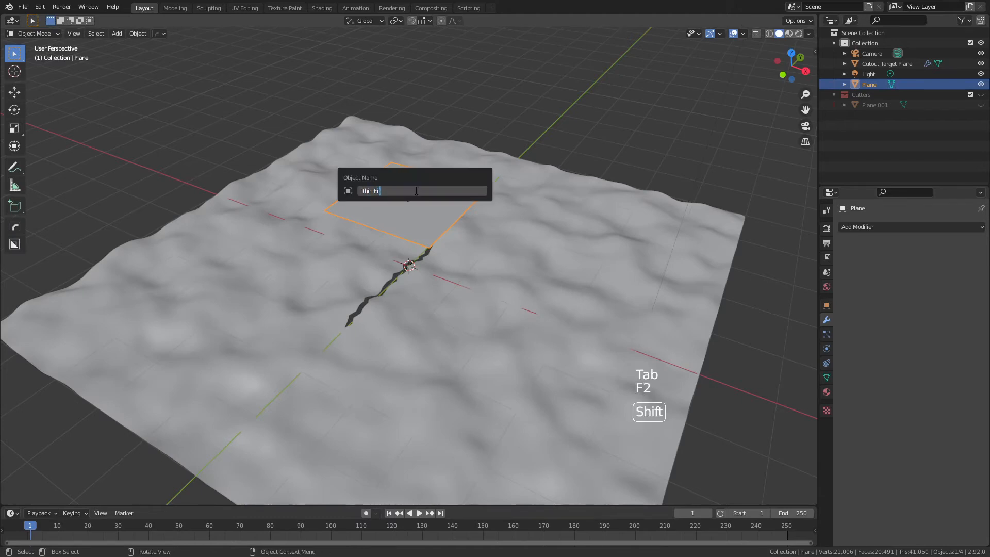
key(Return)
- Add a Shrinkwrap modifier to Thin Film with Cutout Target Plane as its target
click(893, 225)
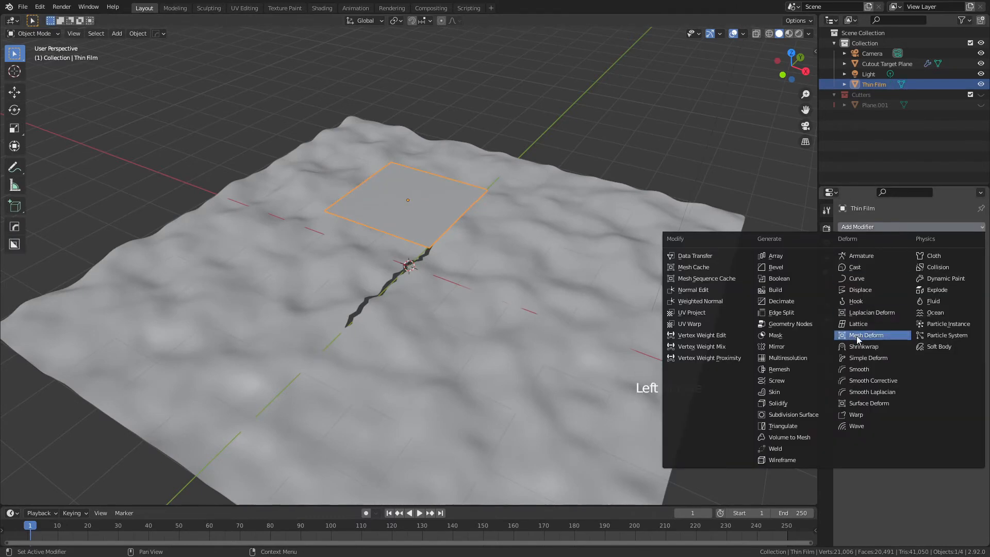
click(859, 341)
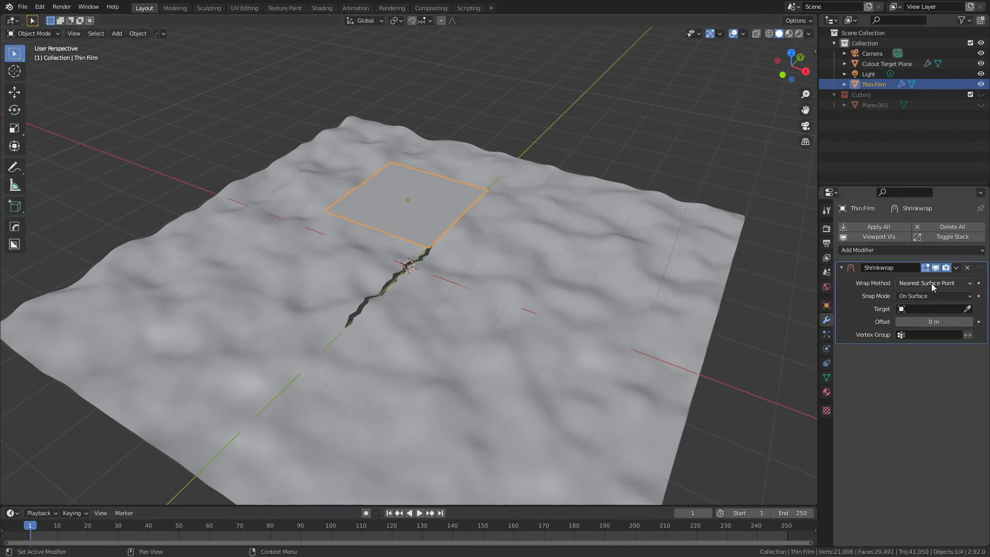
click(927, 307)
click(926, 324)
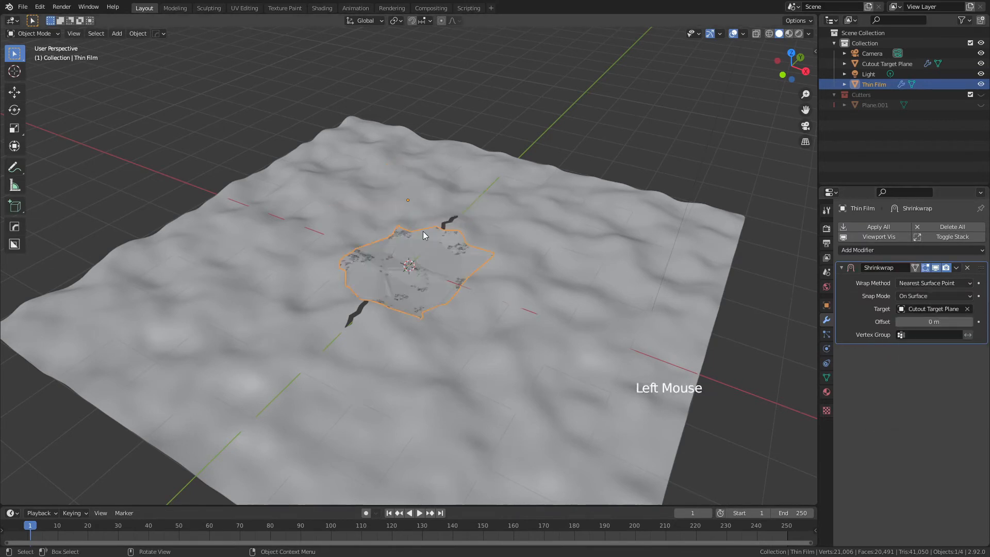
- Set the Shrinkwrap wrap method to Project along Z with Negative also enabled, and its offset to 0.0025 m
click(930, 283)
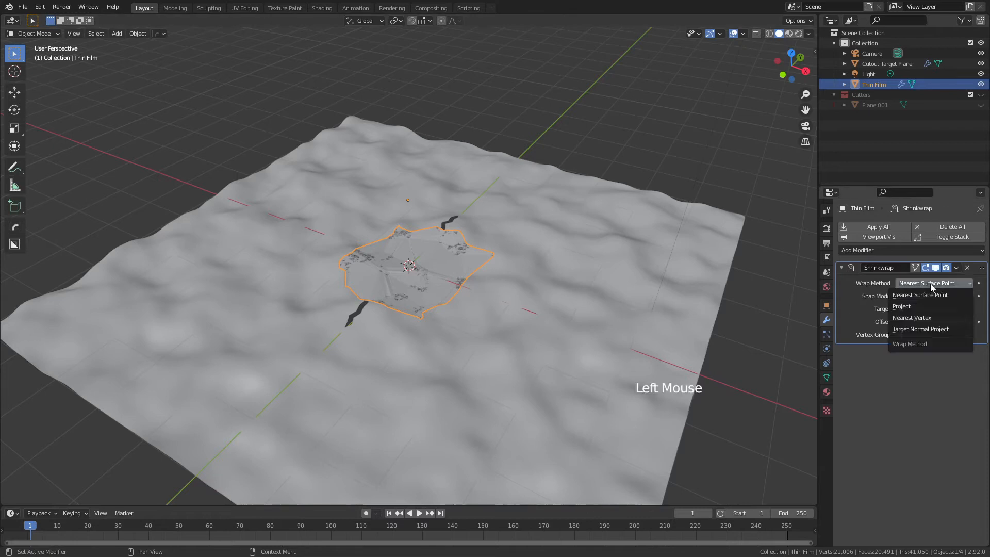
click(922, 307)
click(959, 334)
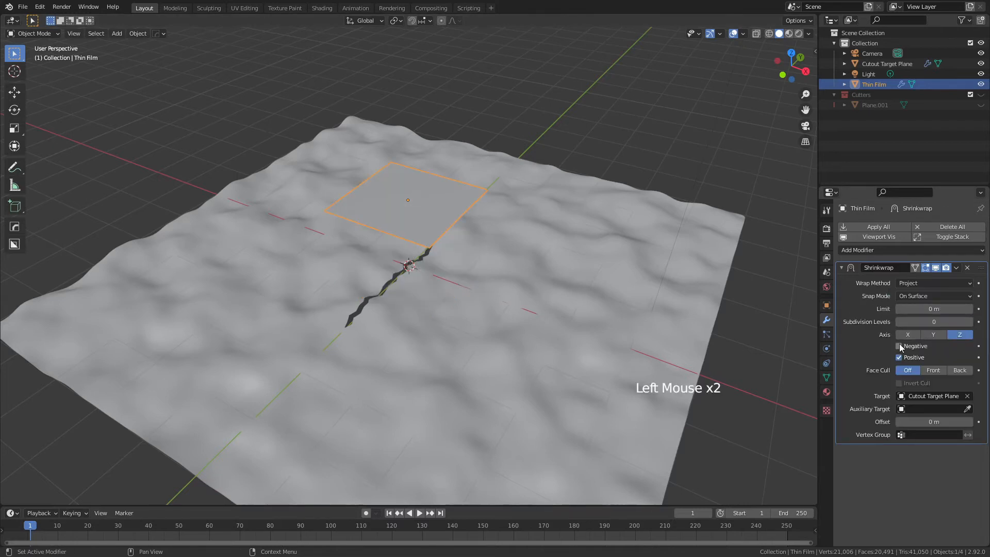
click(899, 346)
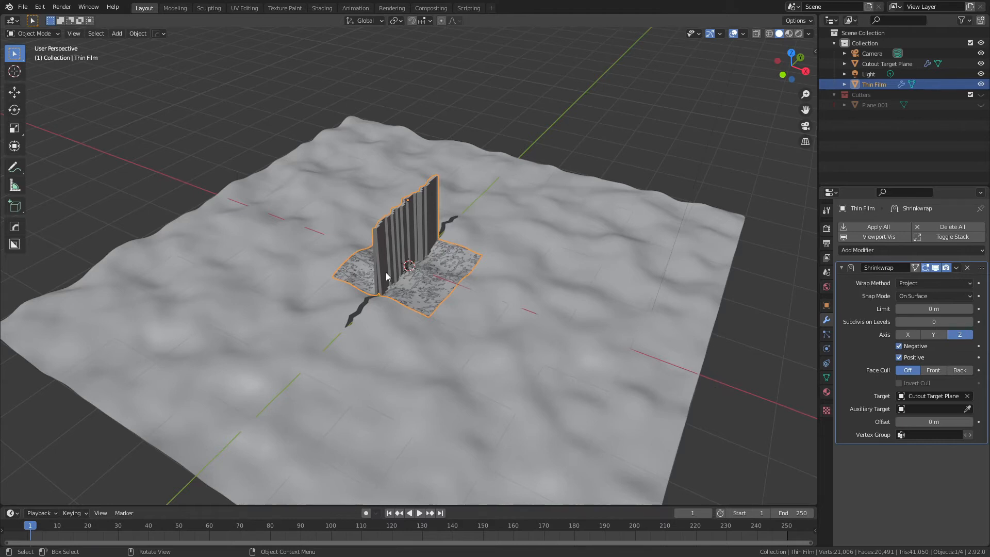
click(931, 421)
text(.0025)
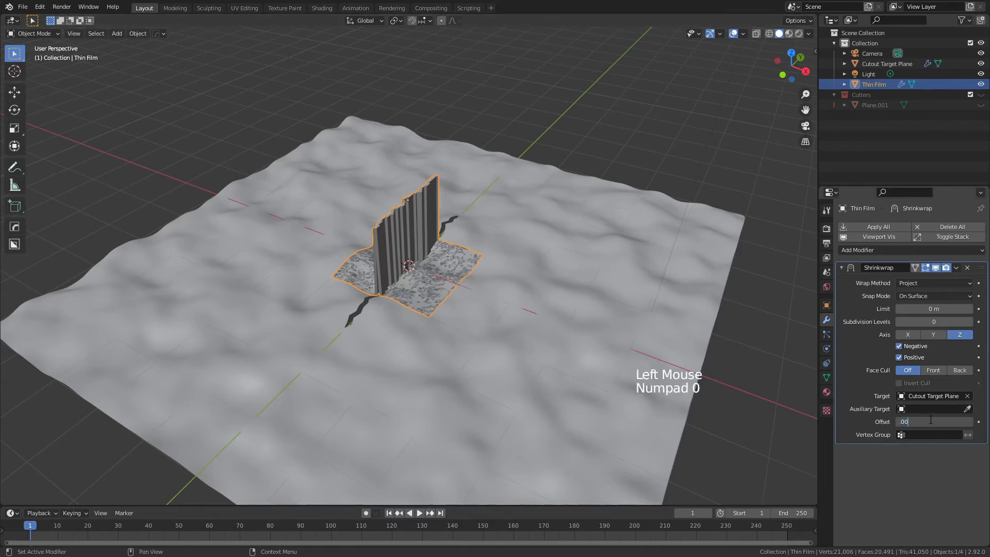
key(Return)
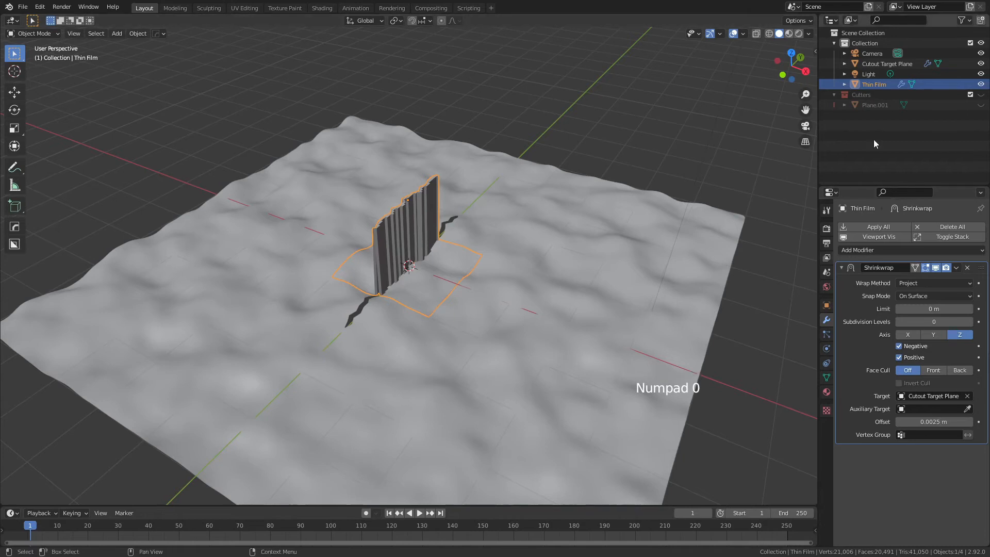
- Check how the projected film reacts when the Cutout Target Plane's Boolean is switched off and on in the viewport
click(888, 64)
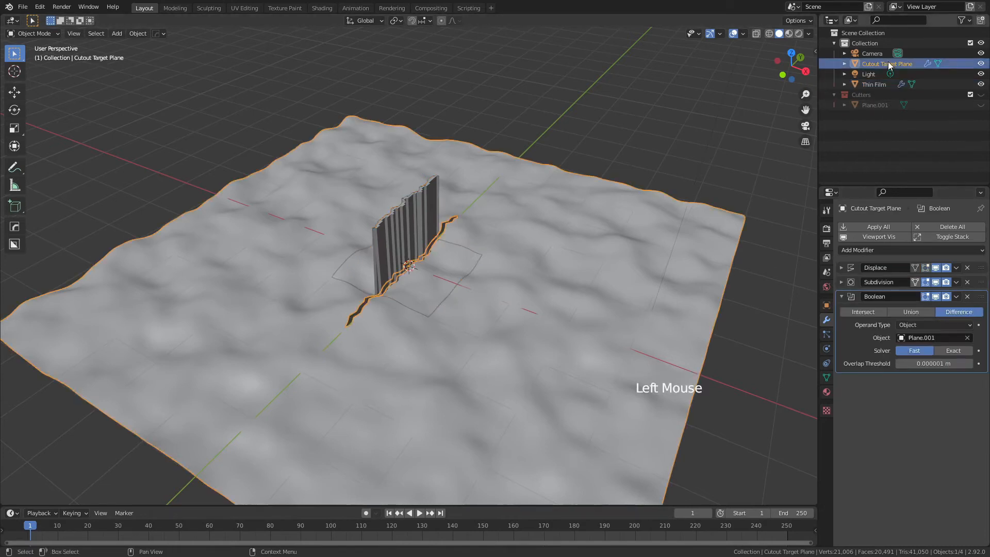
click(936, 297)
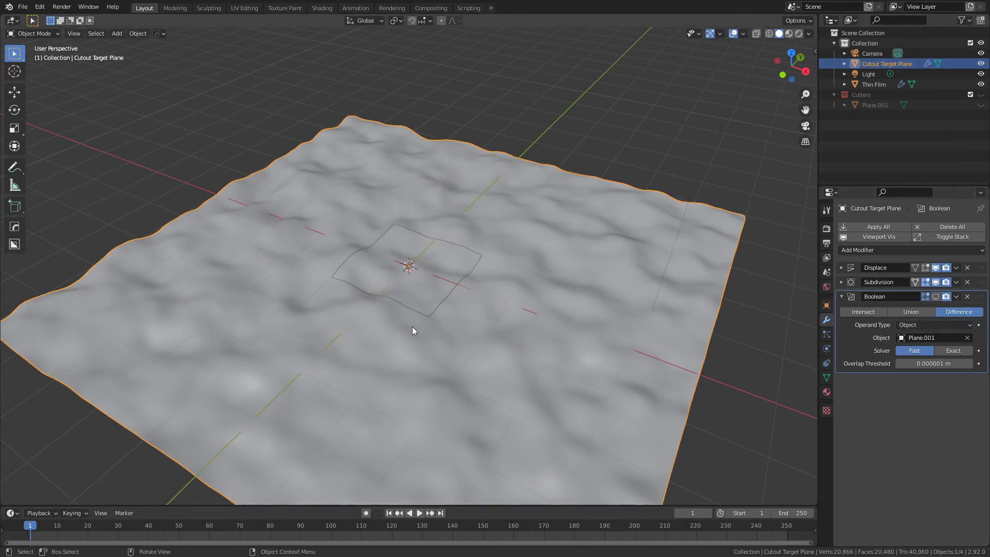
click(936, 296)
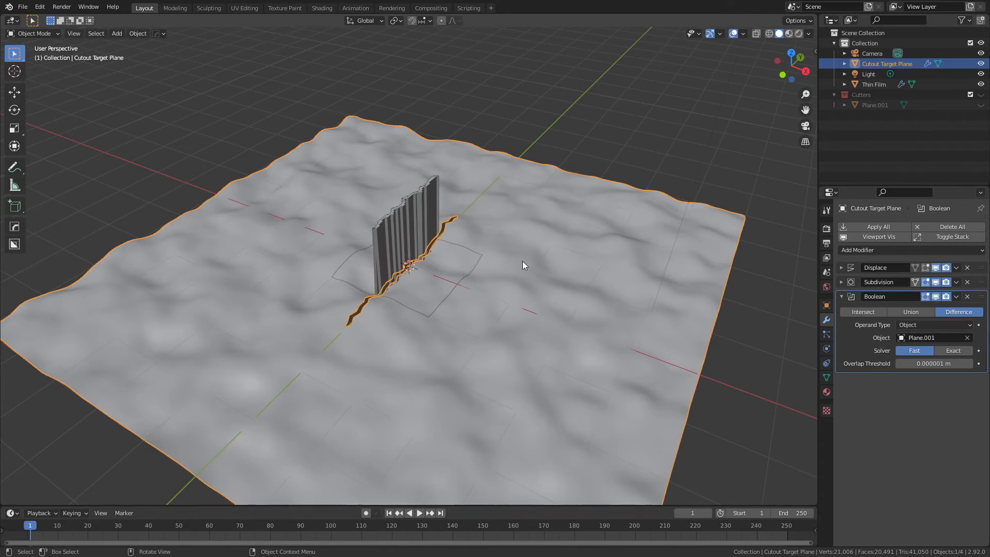
- Duplicate the Cutout Target Plane in place and remove the Boolean modifier from the duplicate
click(650, 128)
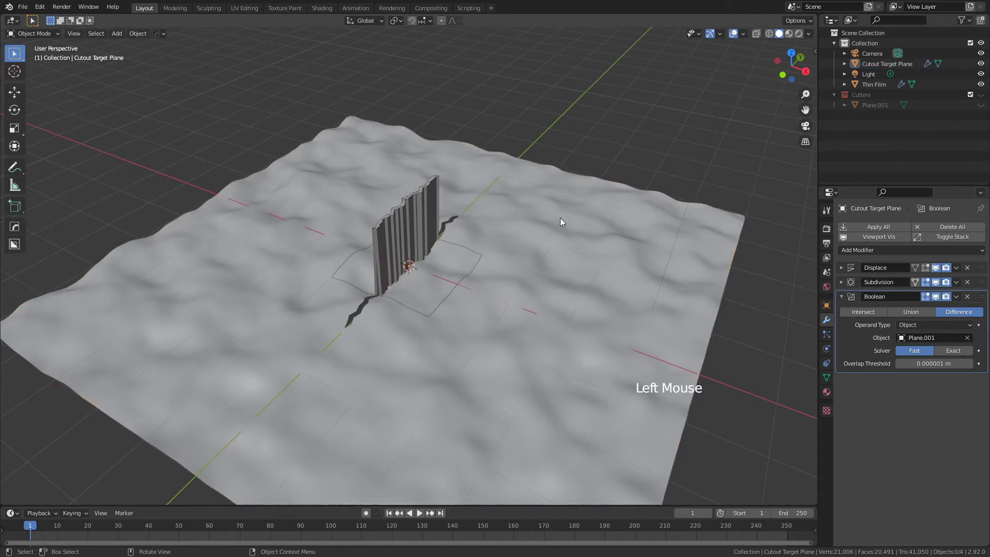
click(560, 218)
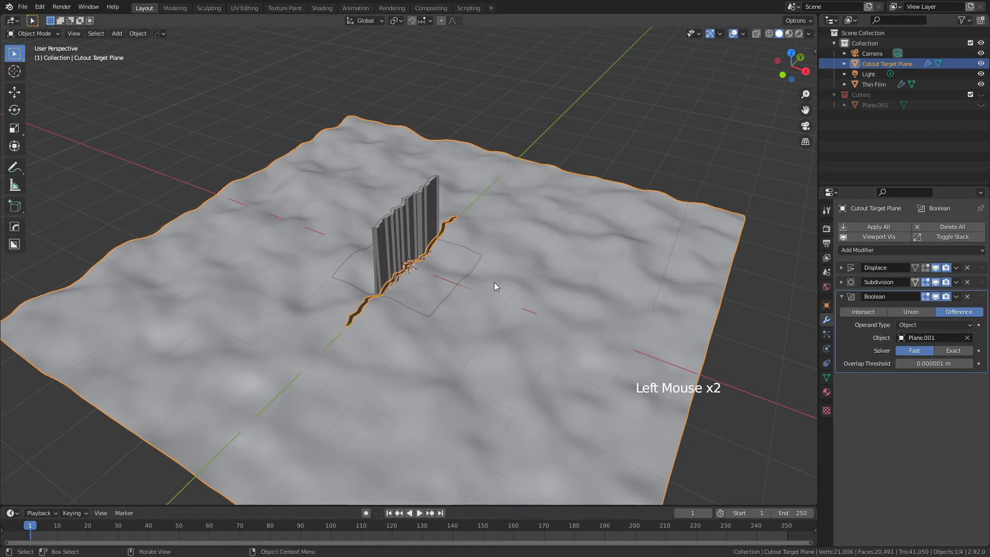
key(shift+d)
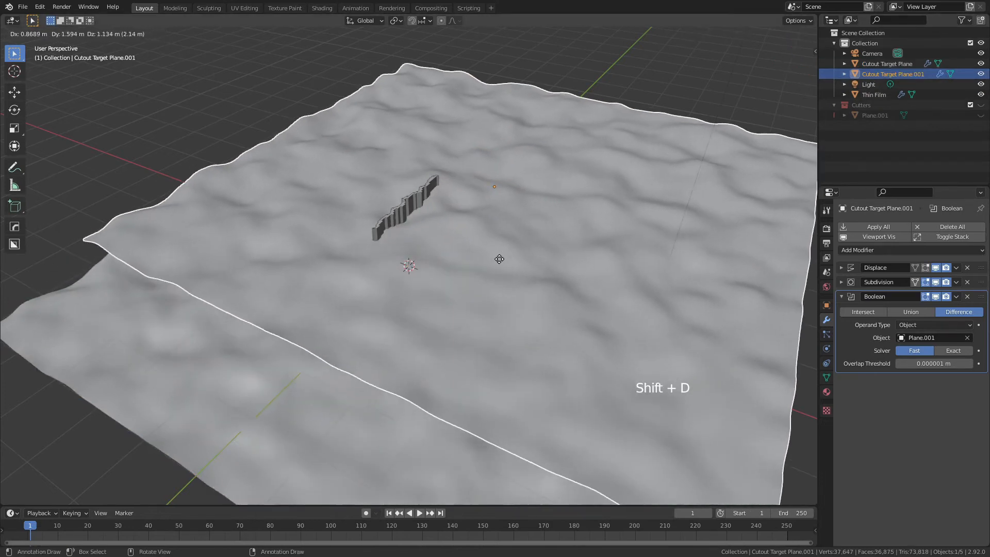
right_click(499, 259)
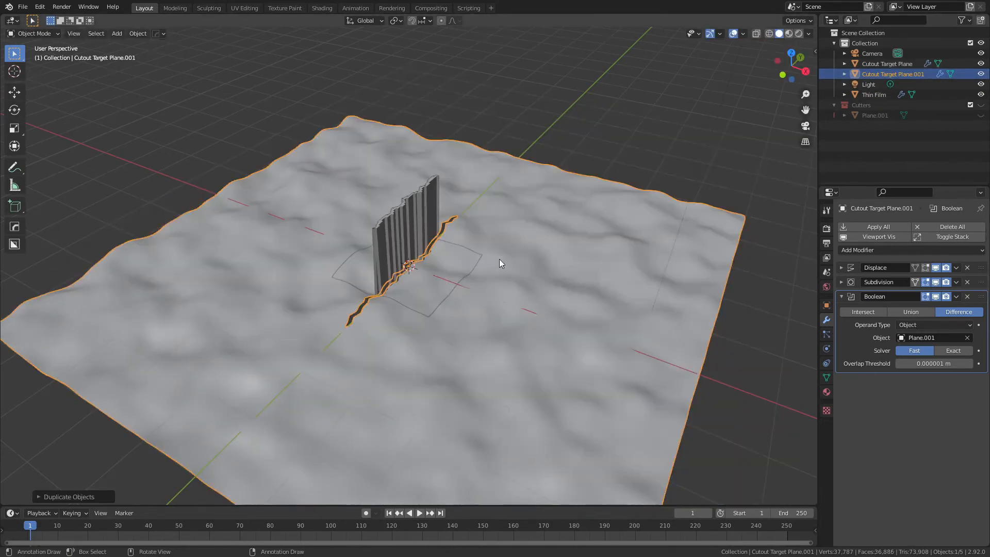
click(967, 296)
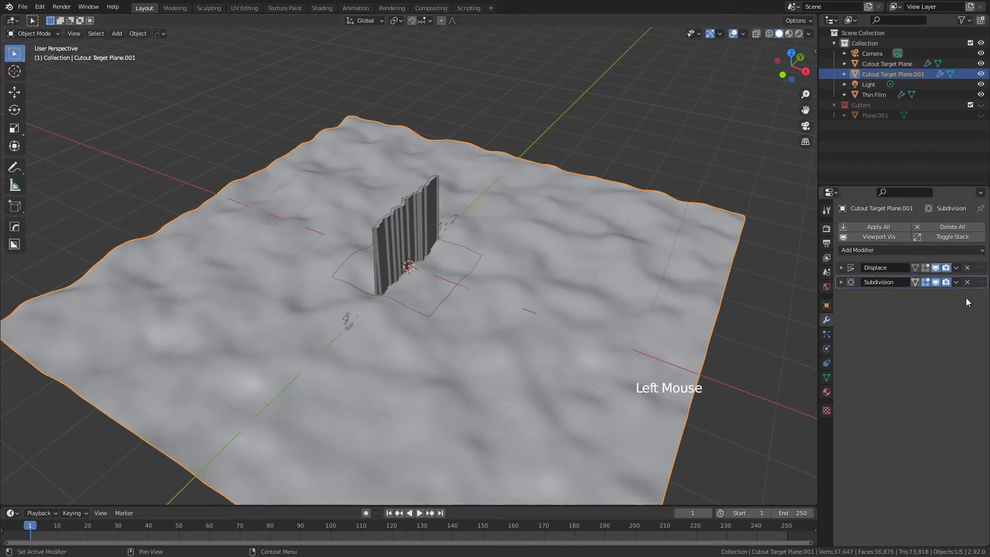
- Rename the duplicate as Cutout Target Plane Sacrifical Version
key(F2)
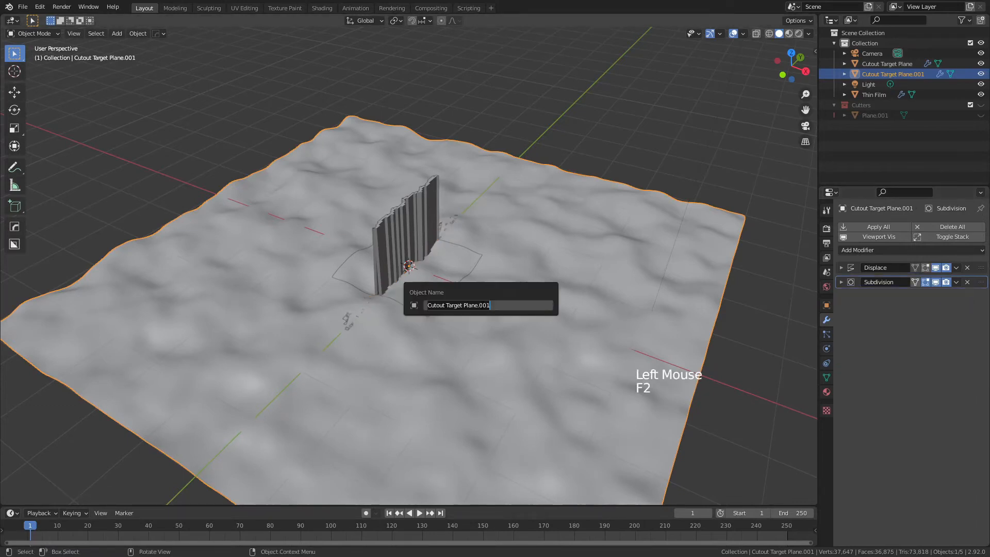
key(End)
key(BackSpace)
key(BackSpace)
key(BackSpace)
key(BackSpace)
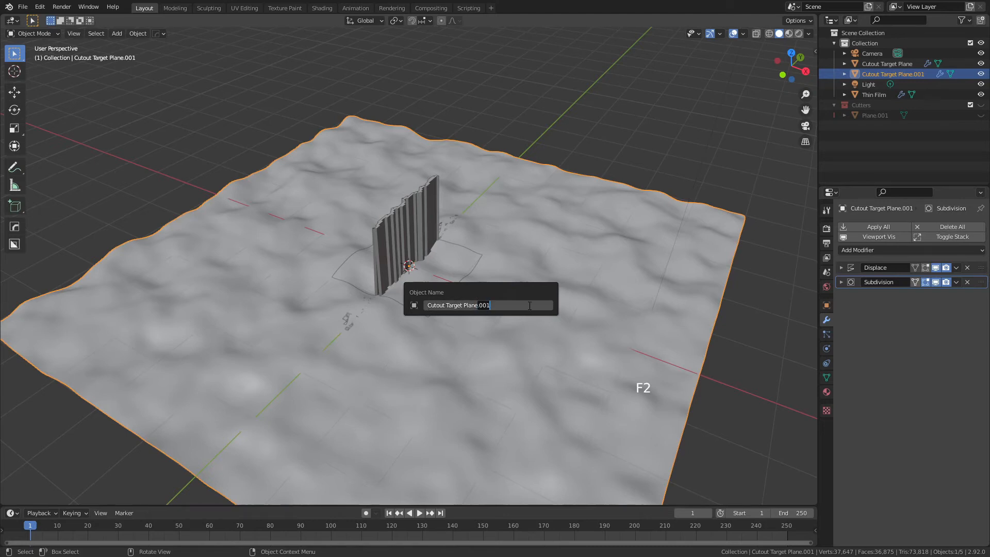
text(Sacrifical Version)
key(Return)
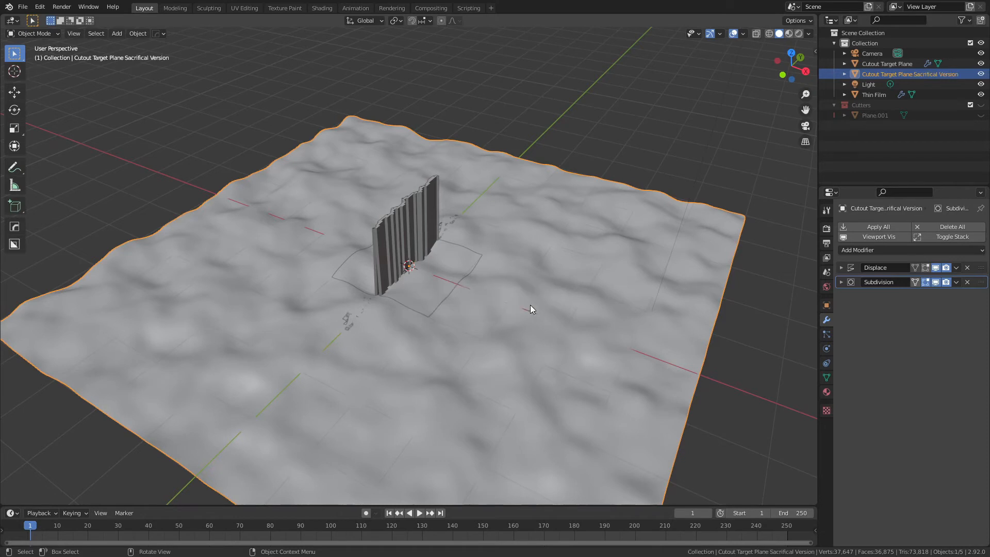
- Show the viewport and render restriction toggles in the Outliner, and hide the sacrifical version from renders and the viewport
click(967, 21)
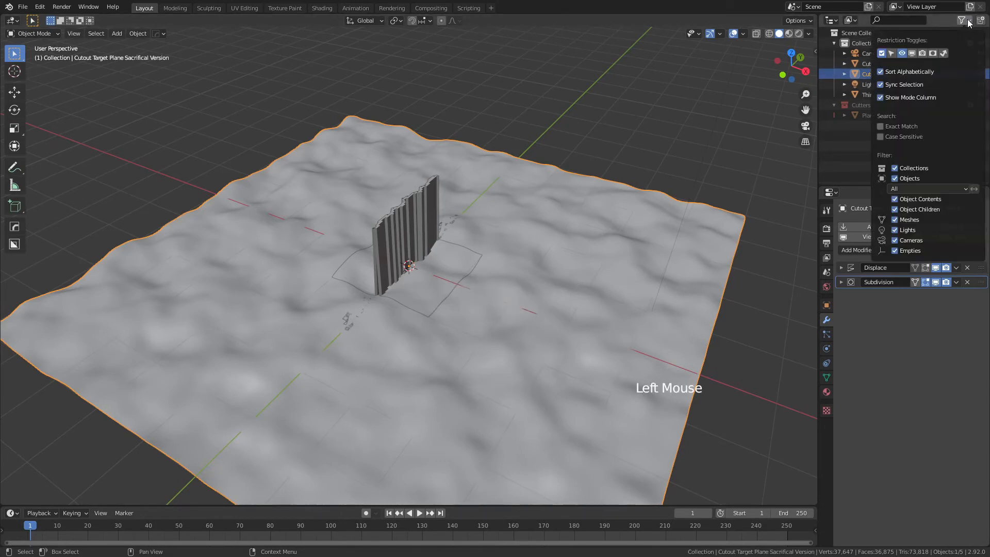
click(922, 54)
click(912, 53)
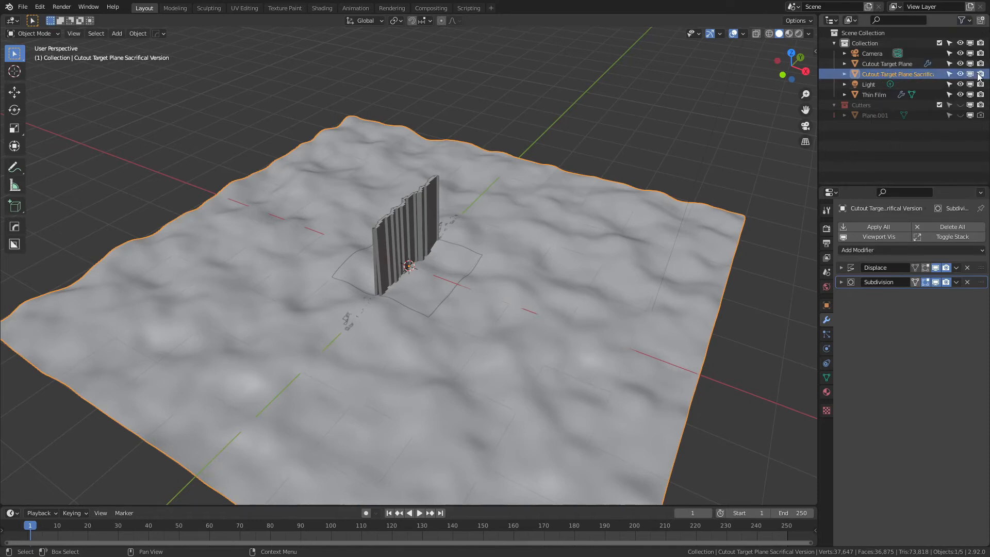
click(980, 74)
click(960, 74)
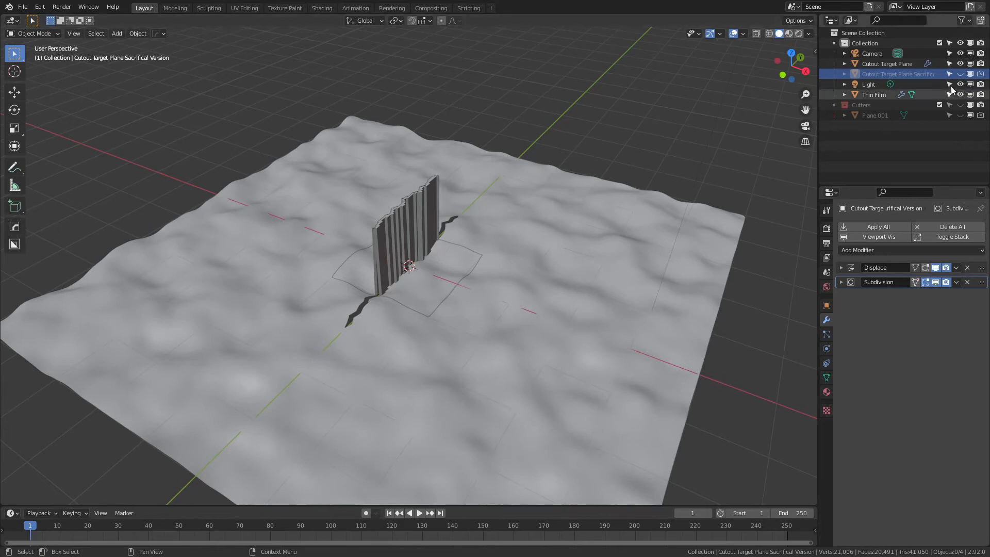
- Change the target of Thin Film's Shrinkwrap modifier to Cutout Target Plane Sacrifical Version
click(874, 96)
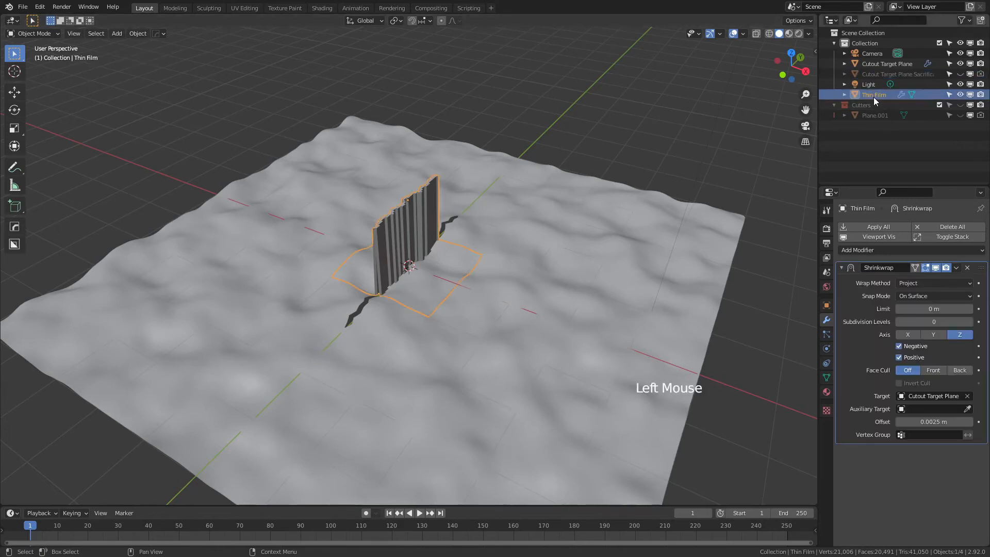
click(933, 396)
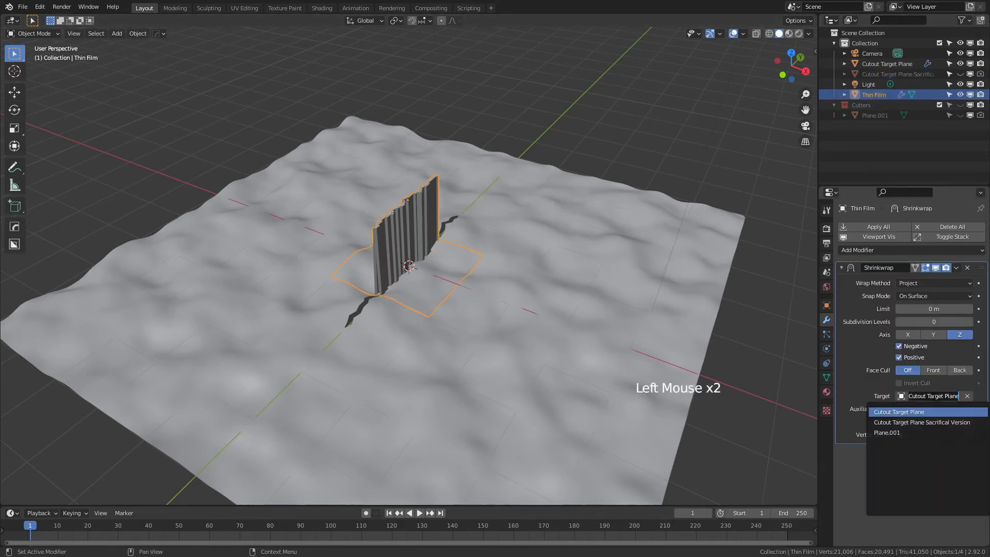
click(929, 422)
middle_drag(405, 283, 432, 259)
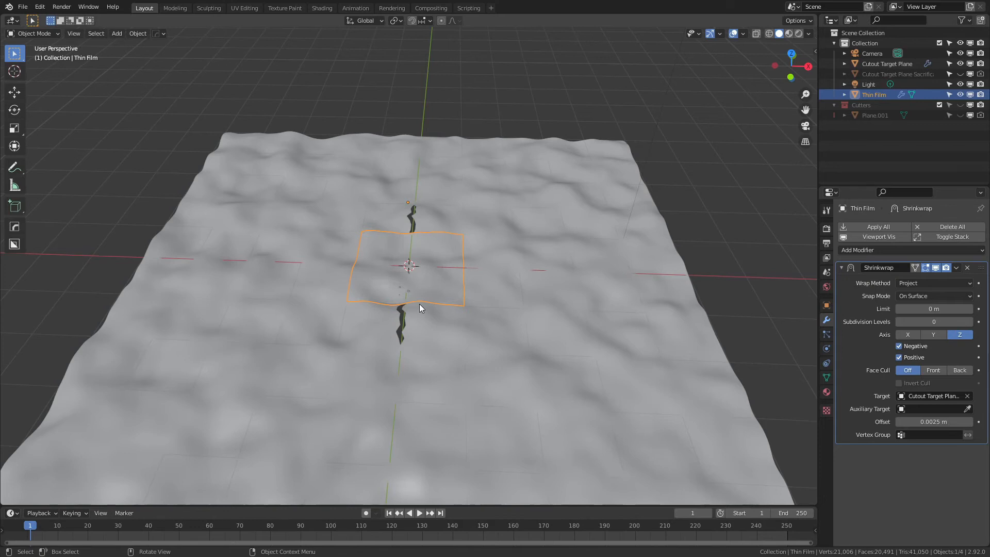
- In the Cutout Target Plane's mesh, select a rectangular block of faces surrounding the whole crack cutout
click(528, 283)
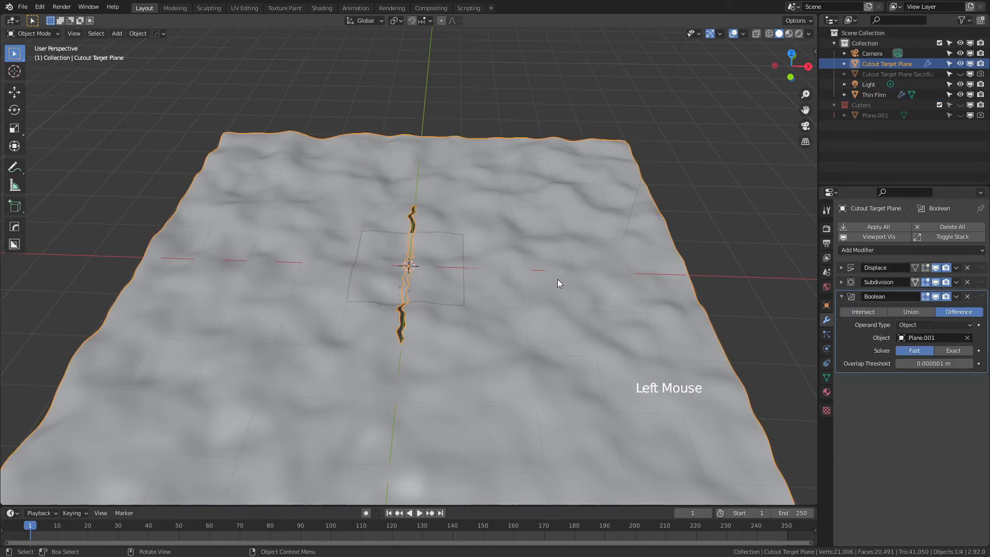
key(Tab)
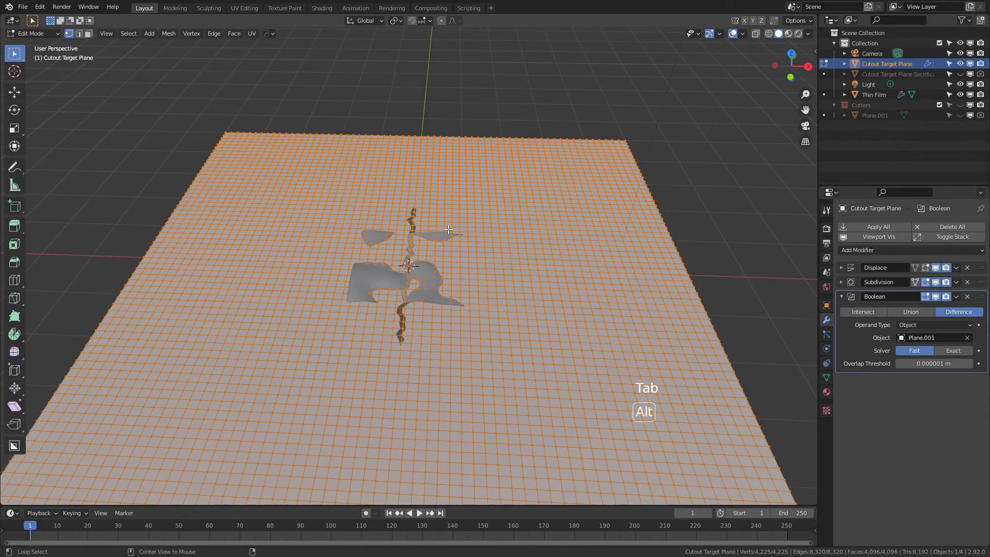
key(alt+a)
middle_drag(448, 229, 437, 281)
scroll(436, 281, down, 2)
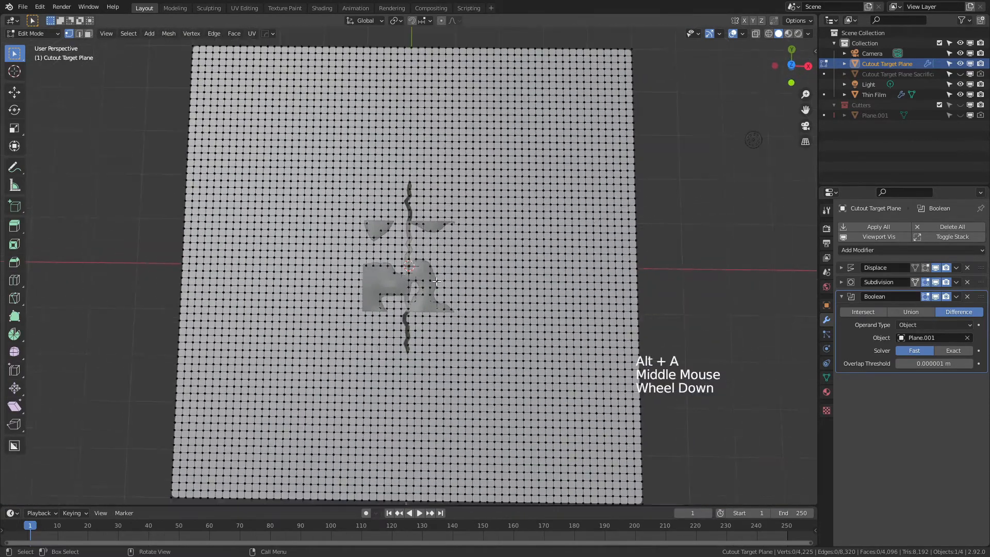
scroll(436, 282, down, 1)
key(3)
drag(347, 180, 467, 348)
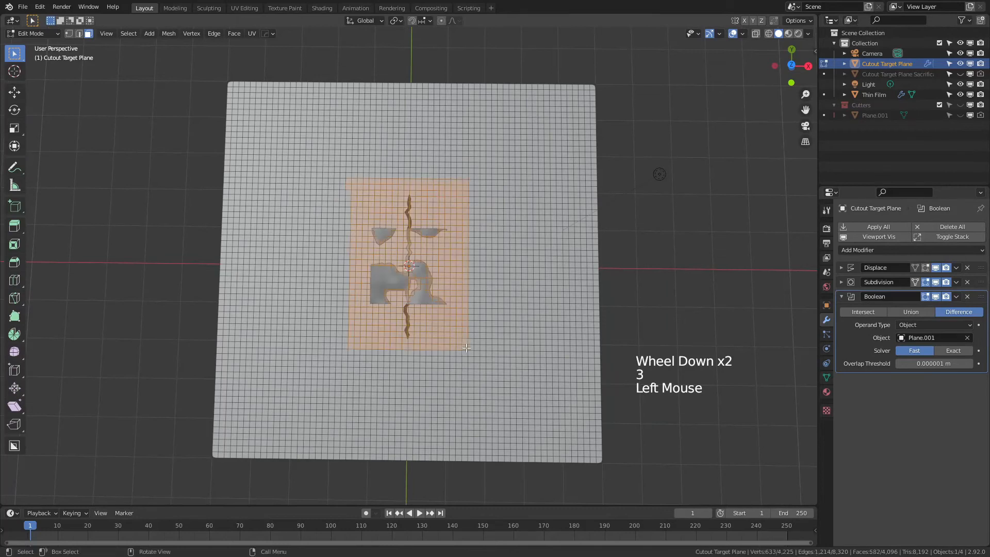
- Duplicate the selected faces in place, separate the selection into its own object, and return to Object Mode
middle_drag(467, 348, 453, 288)
key(shift+d)
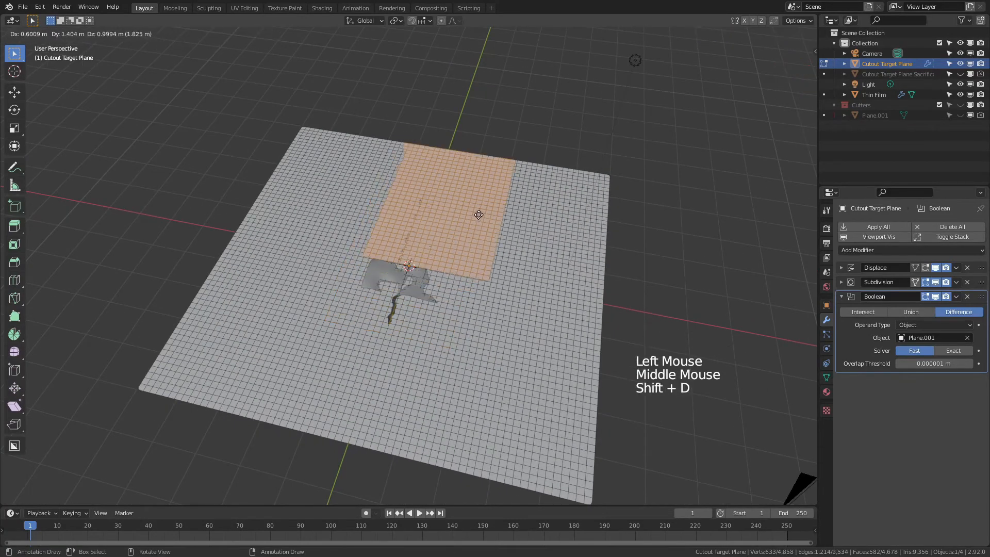
right_click(479, 215)
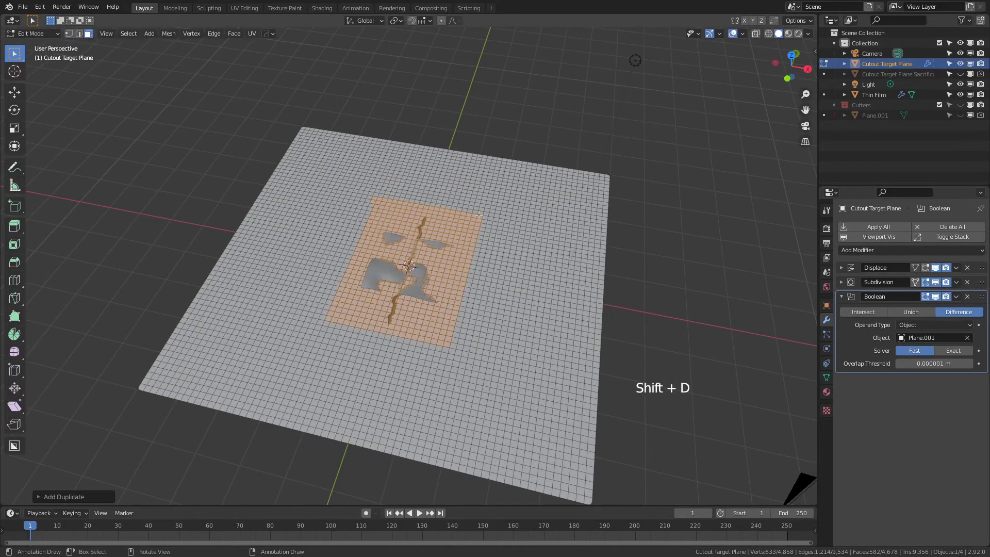
key(p)
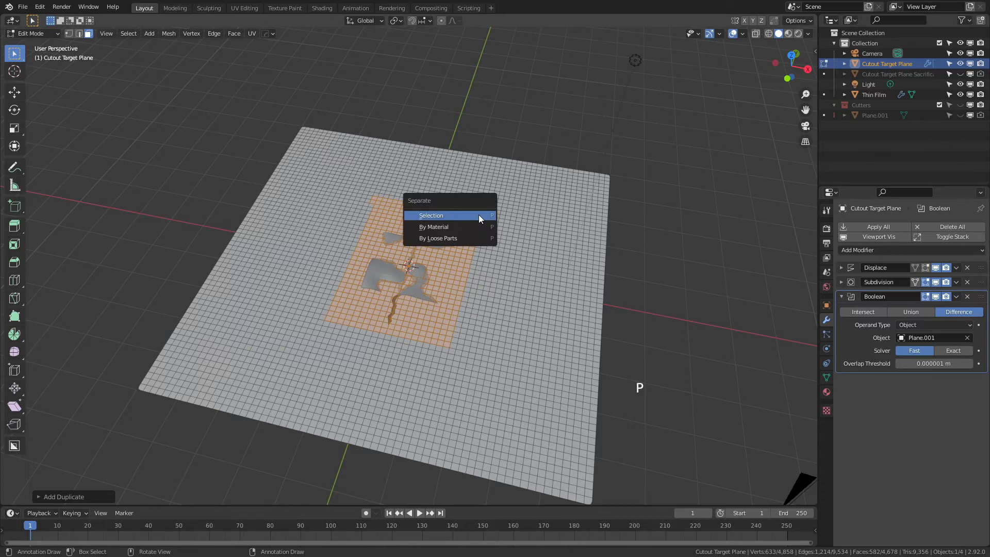
click(478, 214)
scroll(469, 225, up, 3)
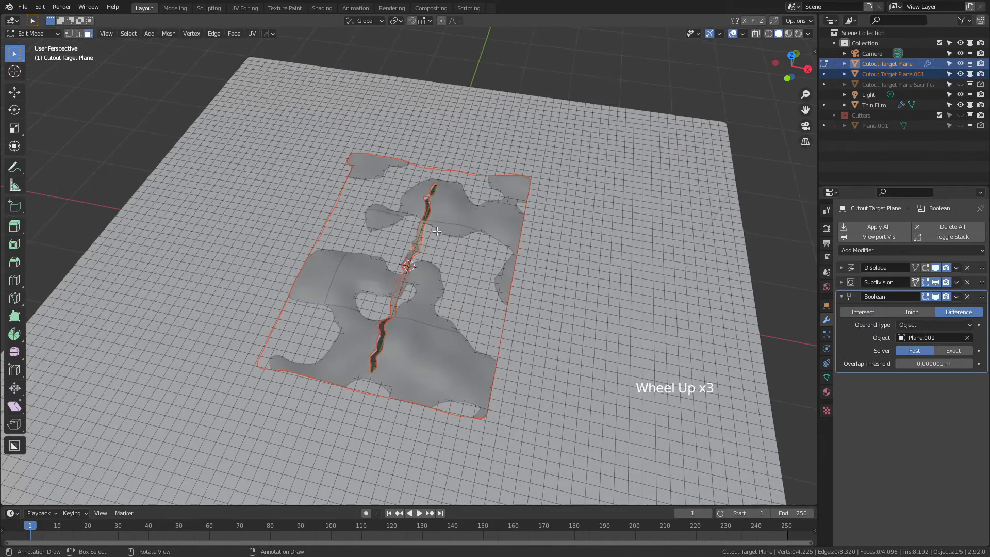
key(Tab)
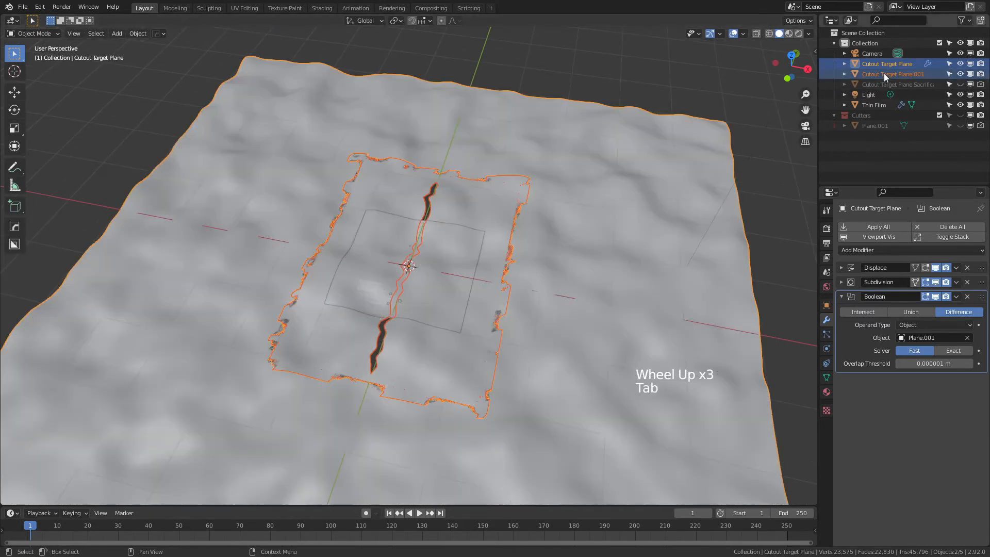
click(482, 275)
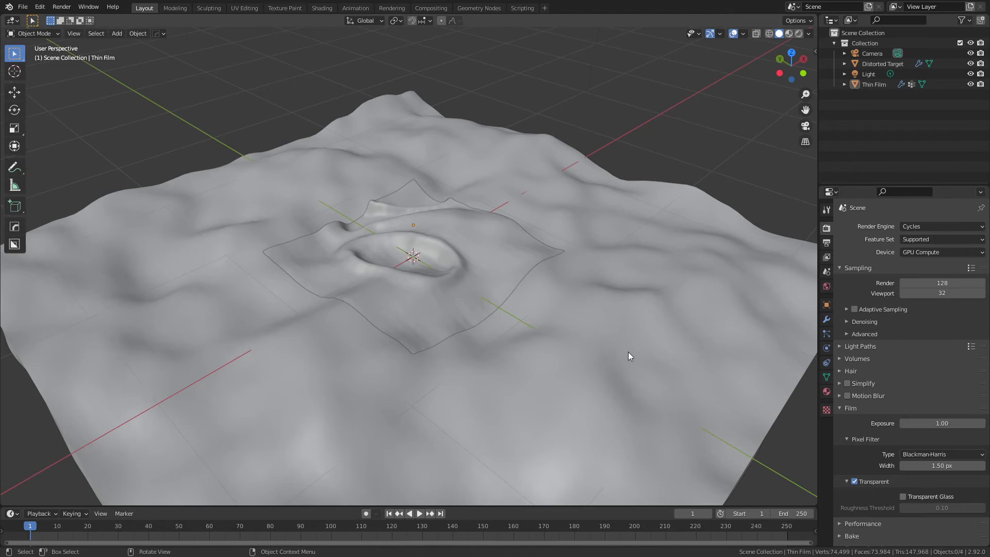
- Show the viewport in rendered shading and load autoshop_01_4k.hdr as the world background's Environment Texture
key(z)
click(617, 237)
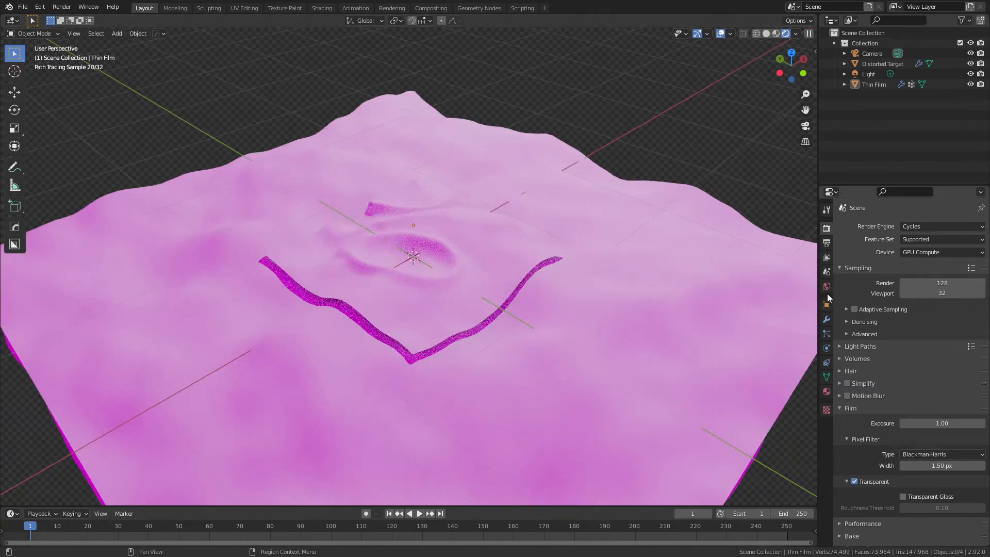
click(826, 286)
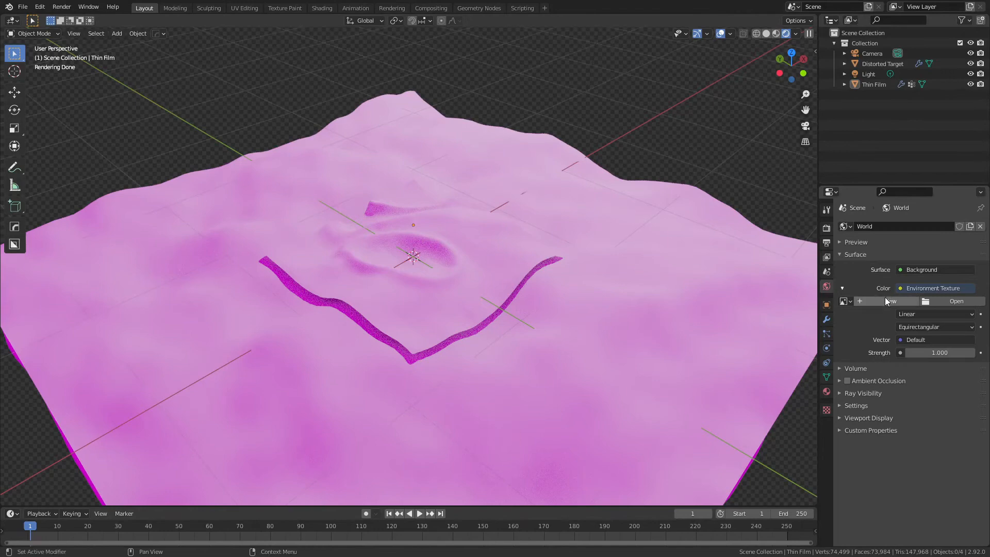
click(909, 287)
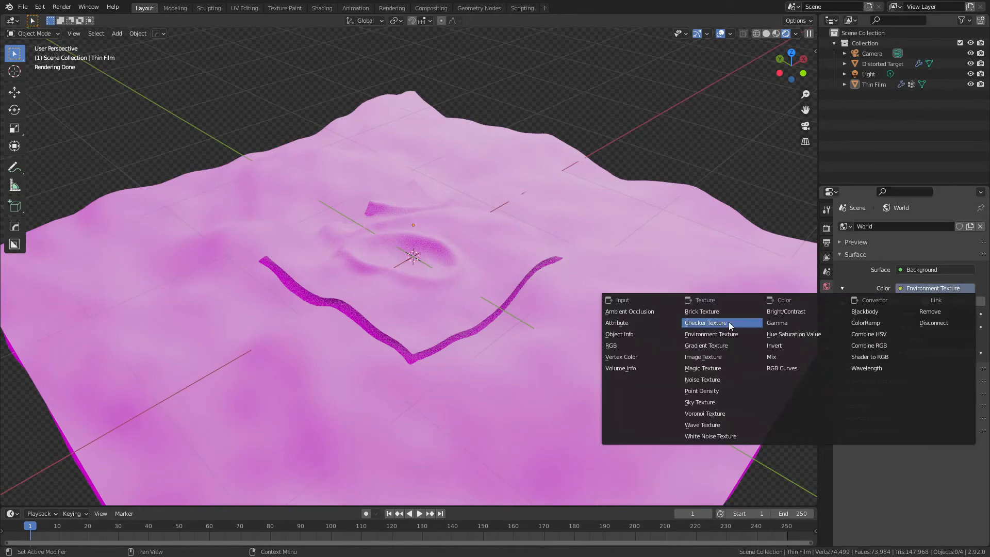
click(691, 333)
click(956, 302)
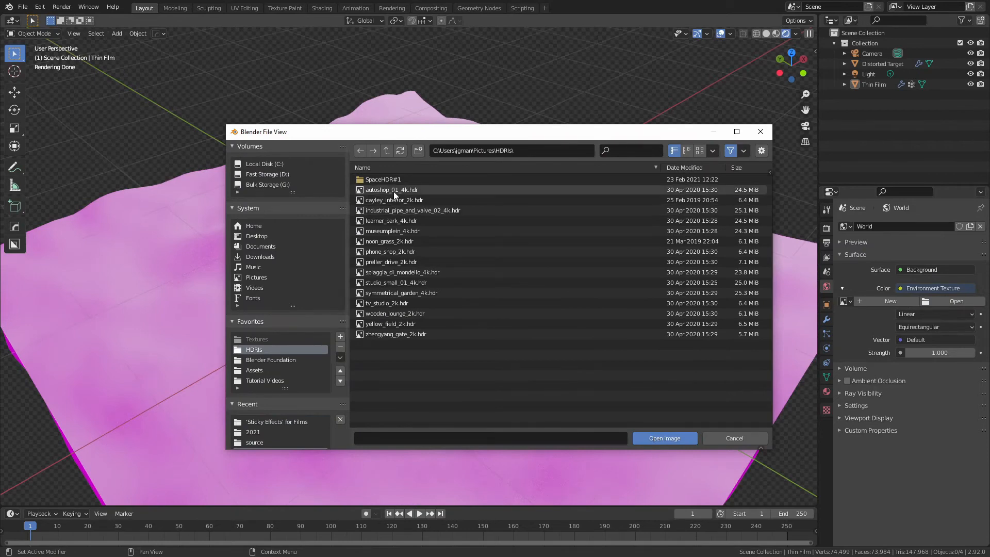
double_click(394, 190)
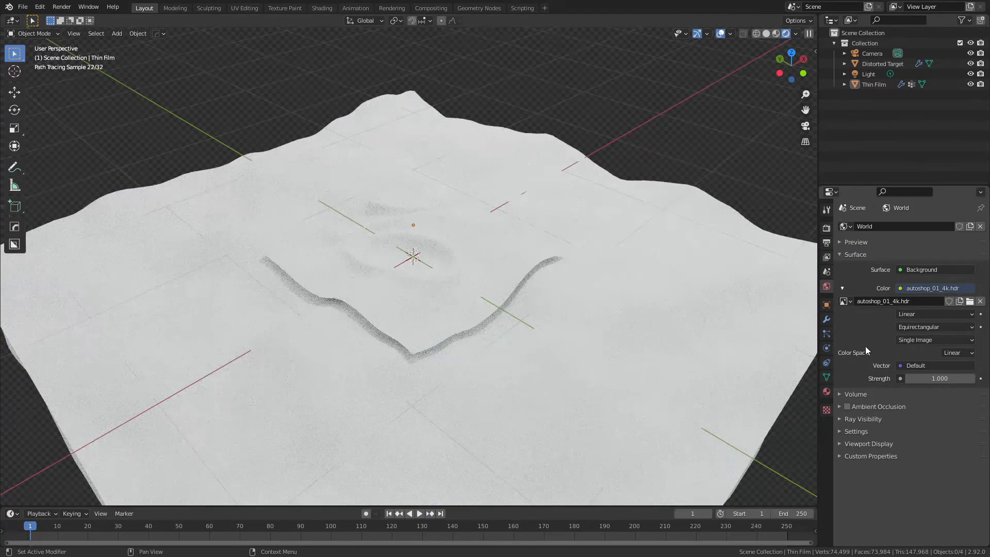
- Assign the existing Material.002 to the Distorted Target object
click(826, 228)
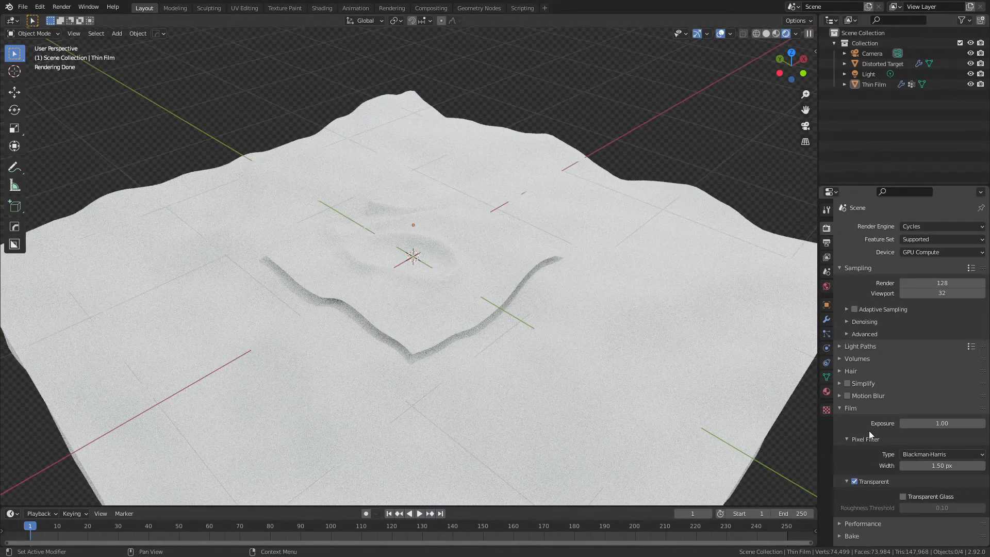
click(548, 387)
click(826, 391)
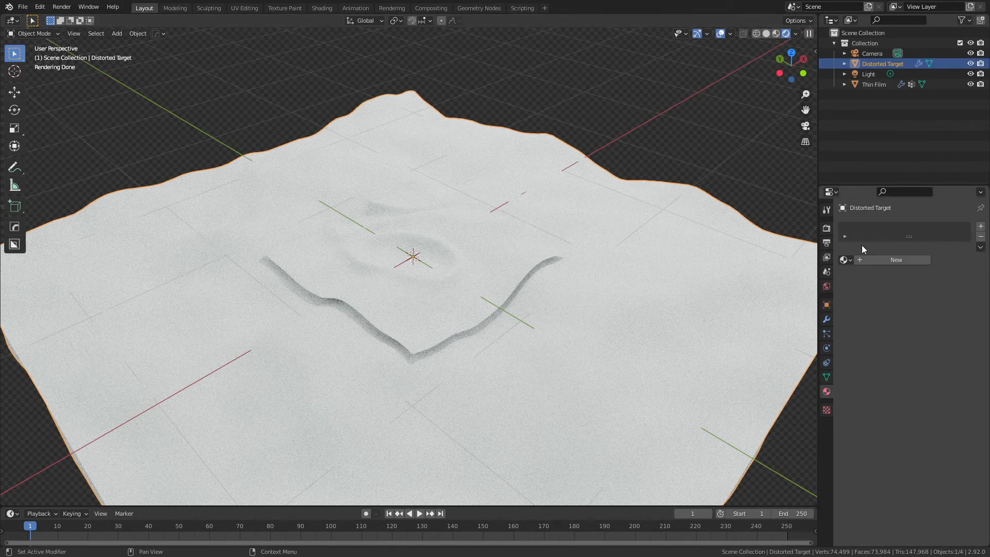
click(845, 259)
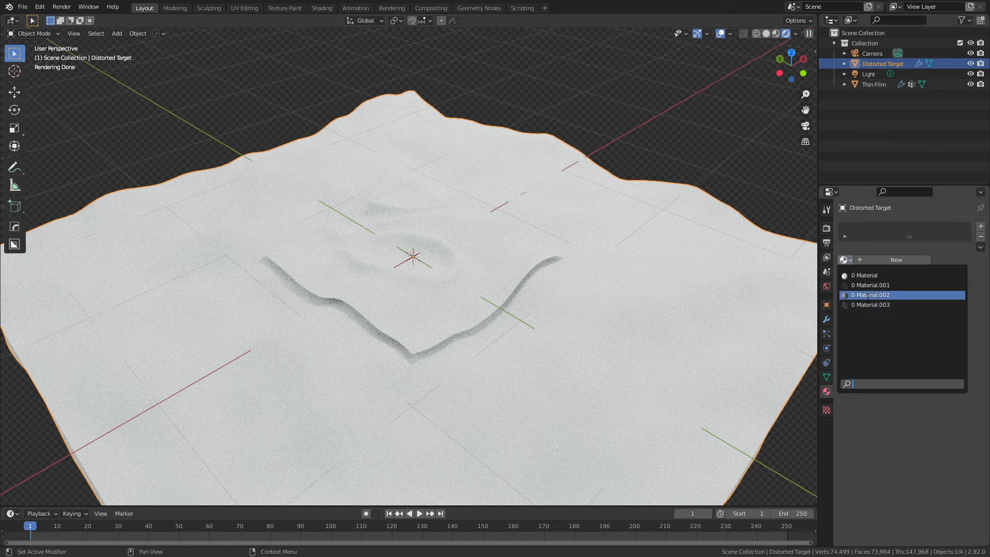
click(869, 296)
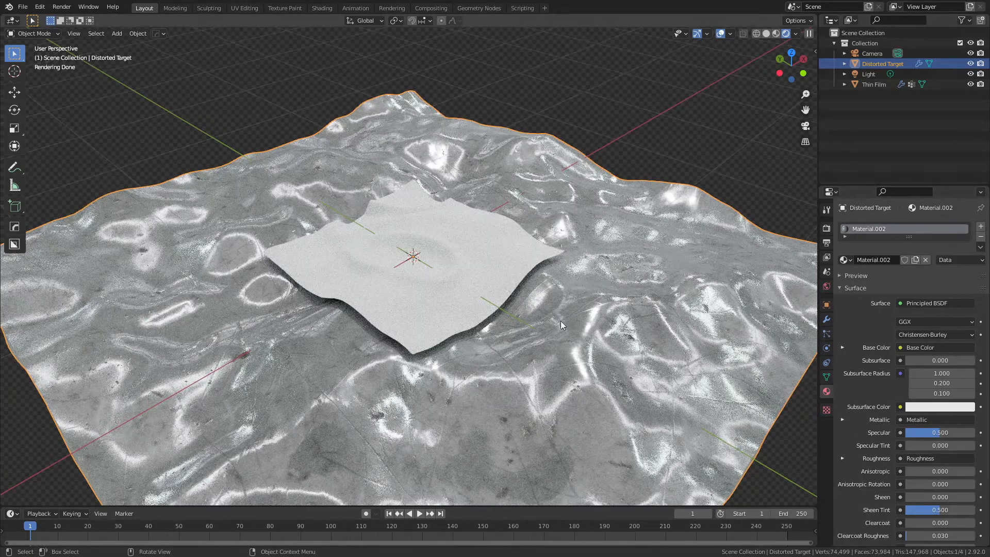
scroll(561, 320, down, 1)
scroll(456, 277, up, 1)
- Split the 3D viewport into two side-by-side areas and turn one of them into a Shader Editor
click(420, 305)
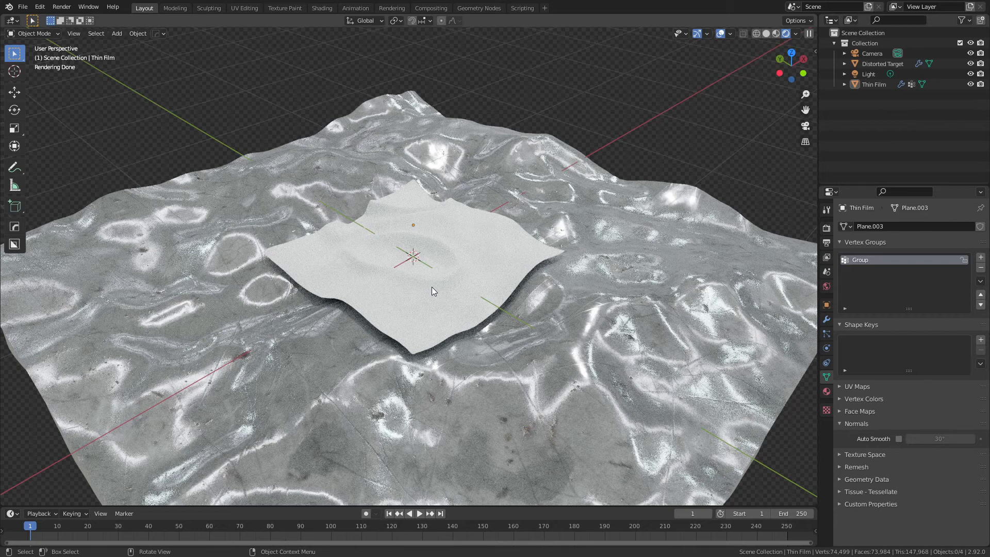
drag(3, 502, 433, 479)
click(29, 33)
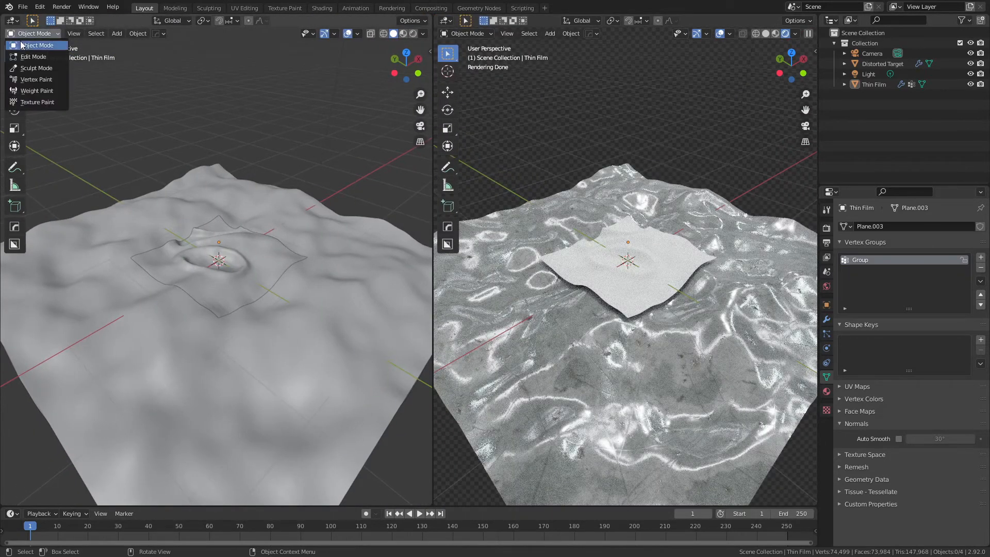
click(12, 20)
click(45, 127)
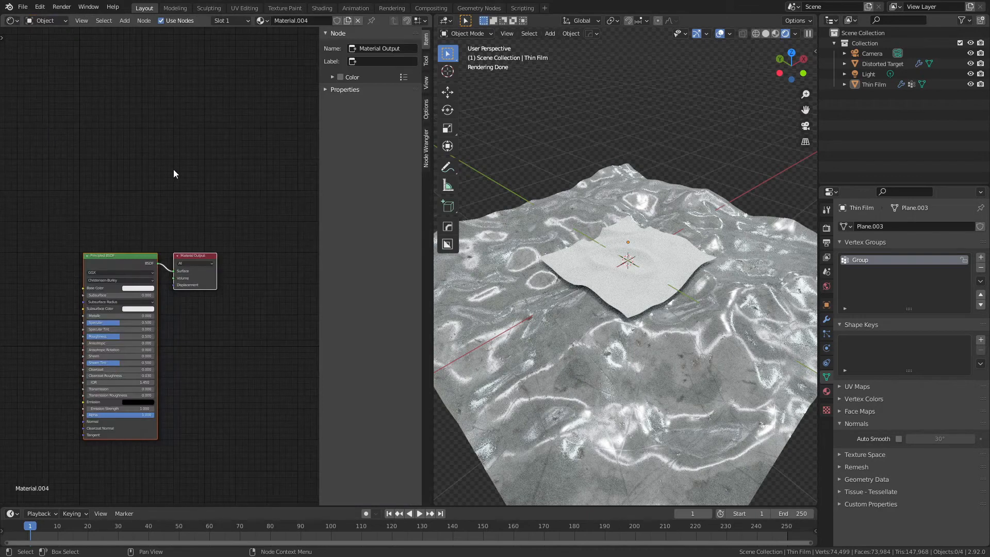
- Unlink the current material, create a new one for the selected Thin Film plane, and hide the Shader Editor's sidebar
drag(129, 261, 167, 219)
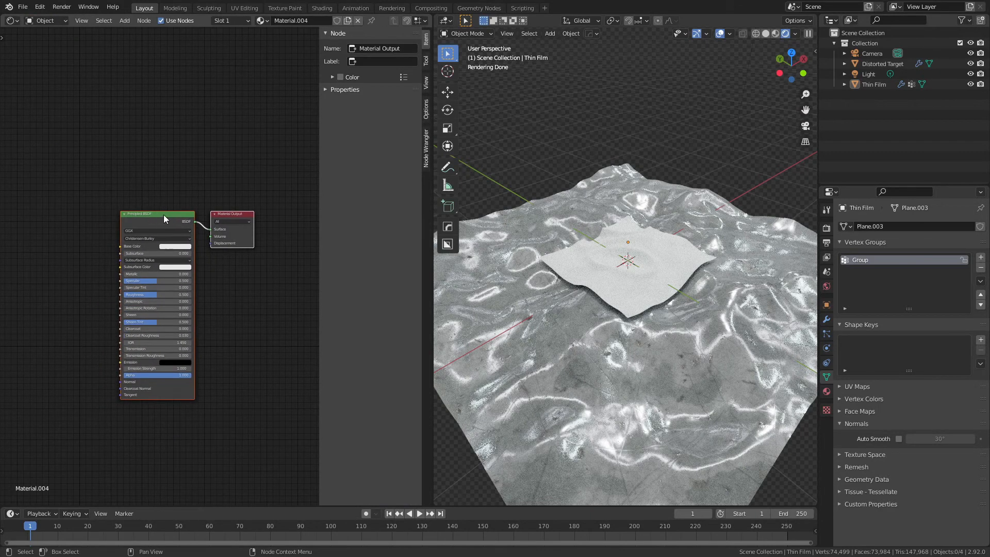
click(358, 20)
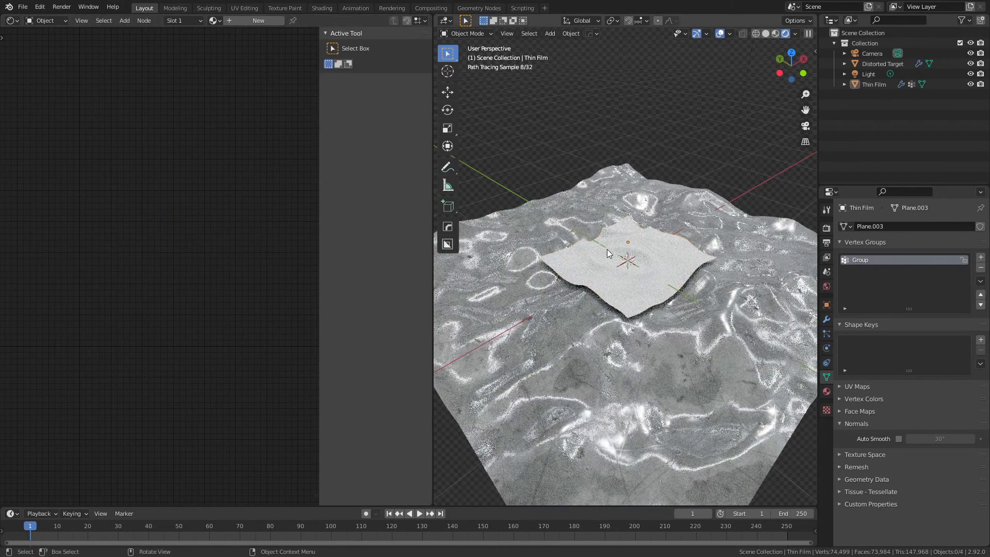
click(607, 249)
click(253, 20)
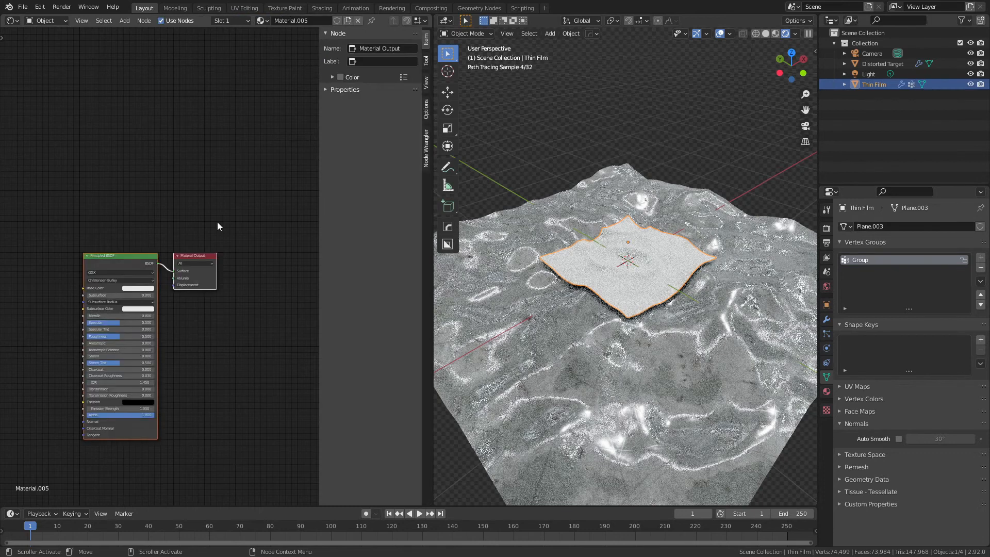
key(n)
drag(264, 256, 332, 244)
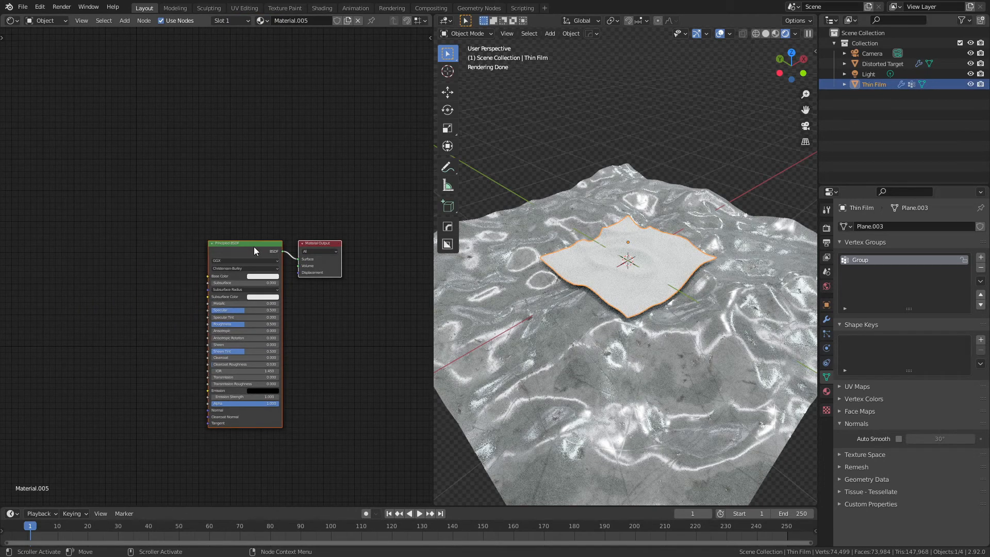
- Check in the preferences whether the Node Wrangler add-on is enabled
click(40, 8)
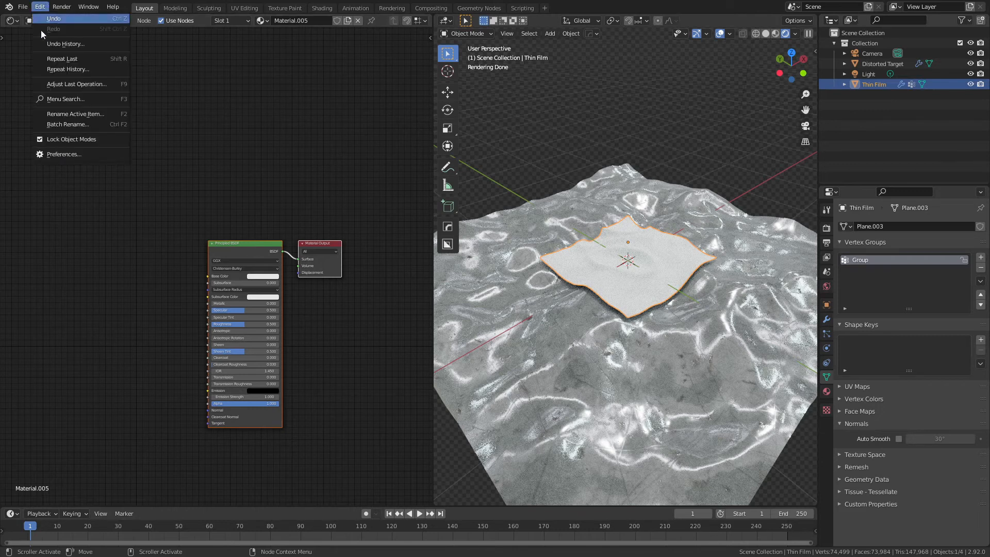
click(76, 154)
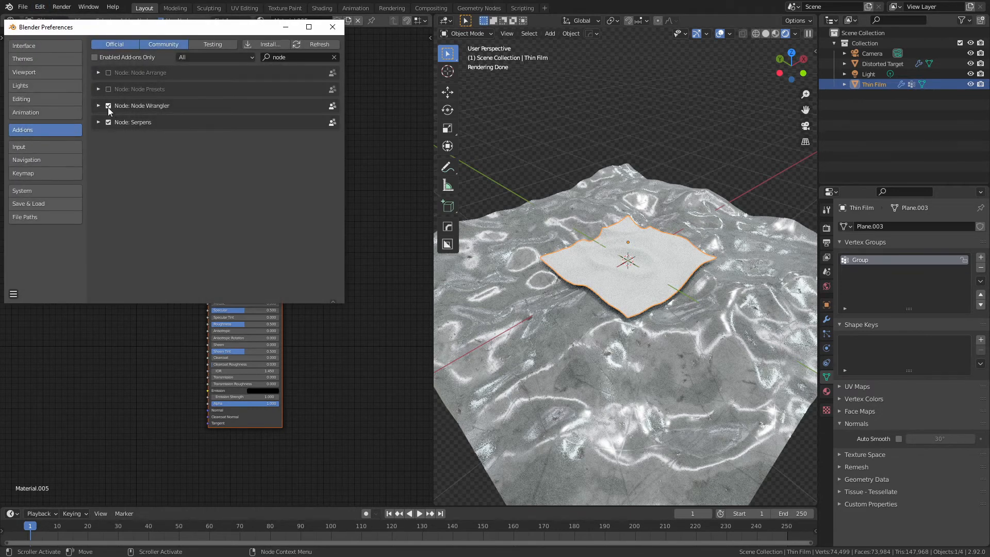
click(333, 27)
- Add Node Wrangler's Texture Coordinate, Mapping and Image Texture setup to the Principled BSDF and space the new nodes away from it
drag(230, 246, 206, 229)
key(ctrl+t)
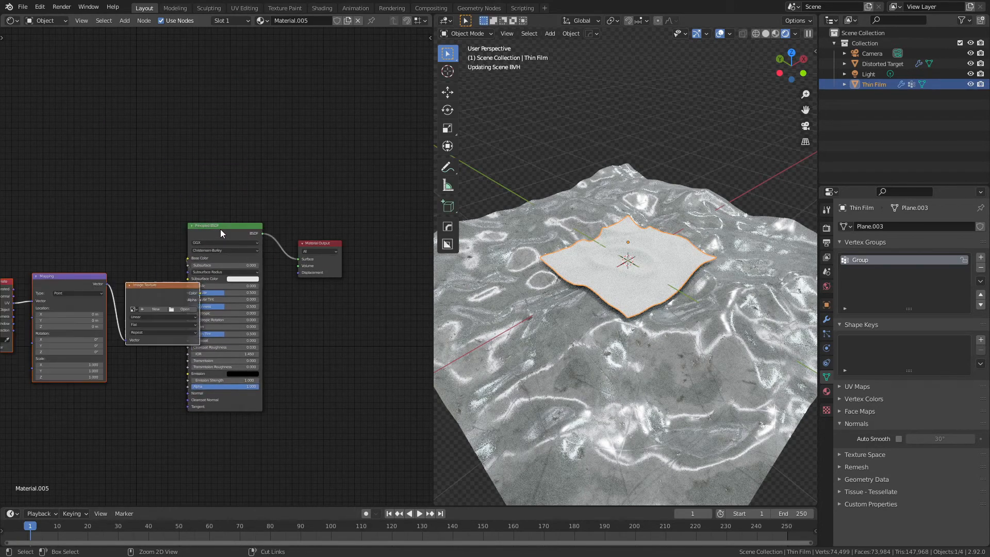
middle_drag(261, 211, 460, 208)
drag(130, 257, 363, 380)
key(g)
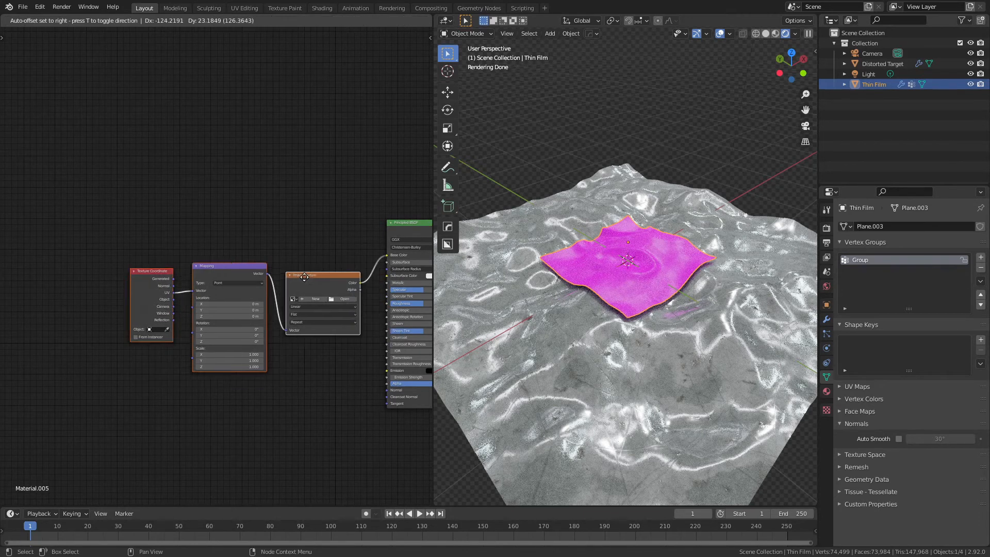
click(252, 346)
click(298, 193)
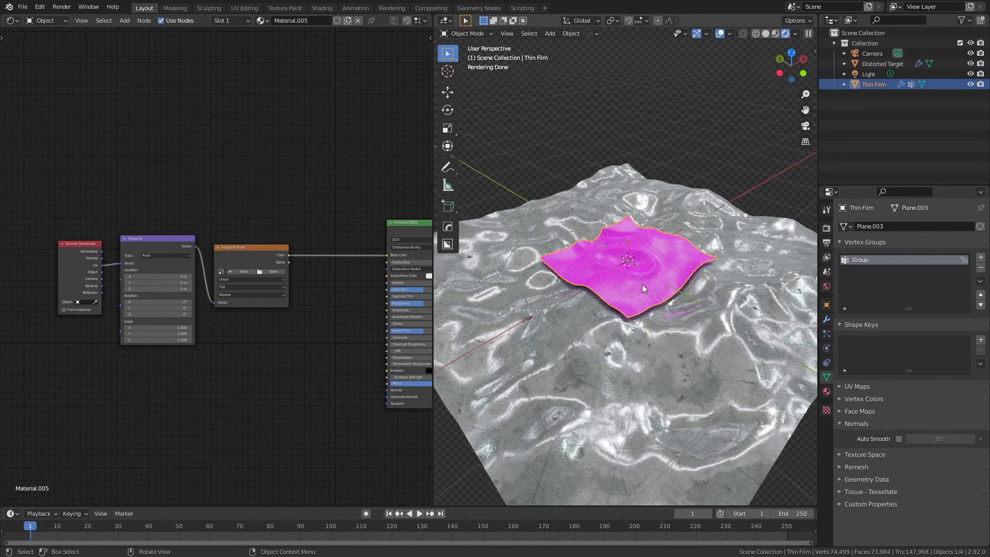
key(z)
click(634, 214)
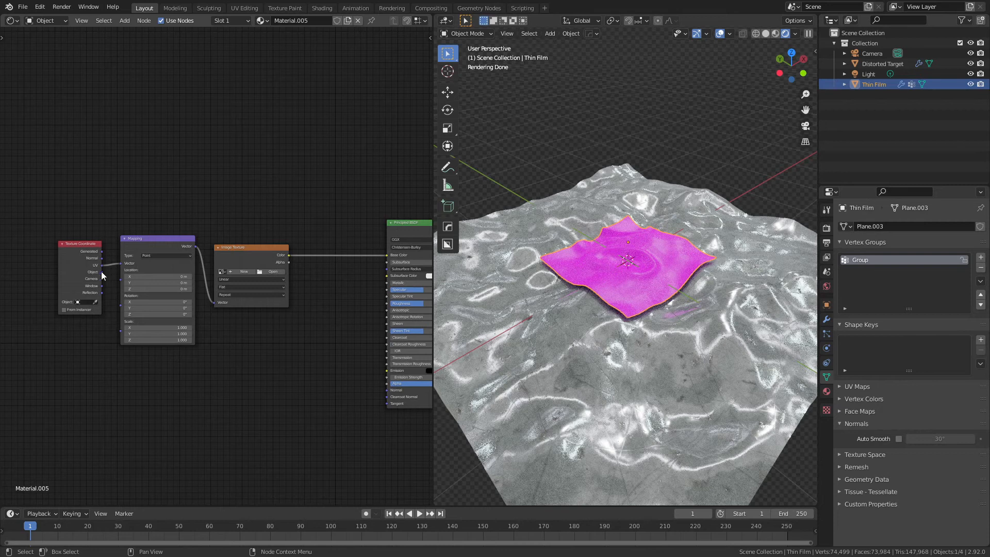
- Feed the Mapping node from the Object texture coordinates and switch the Image Texture node to a Gradient Texture
drag(79, 244, 123, 264)
drag(249, 252, 262, 232)
key(shift+s)
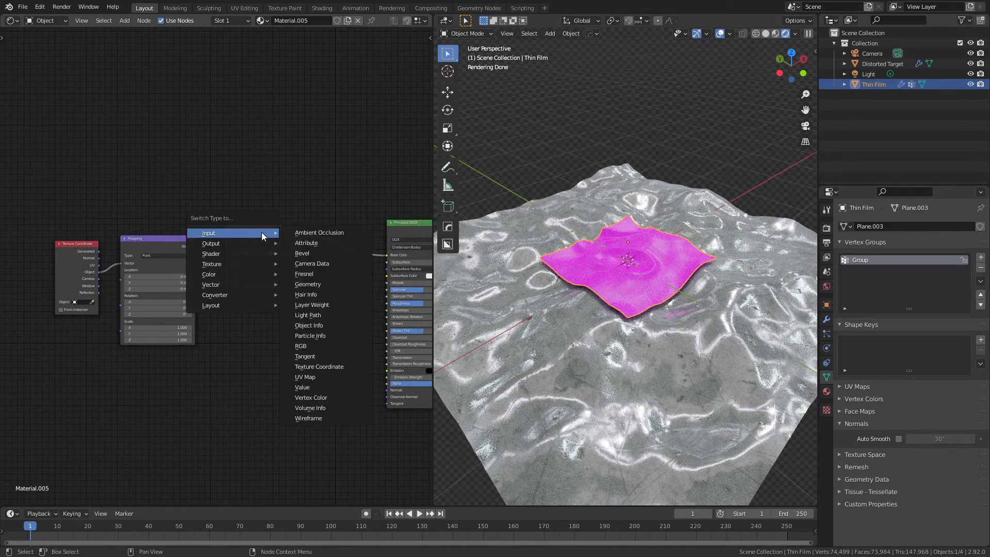
mouse_move(242, 261)
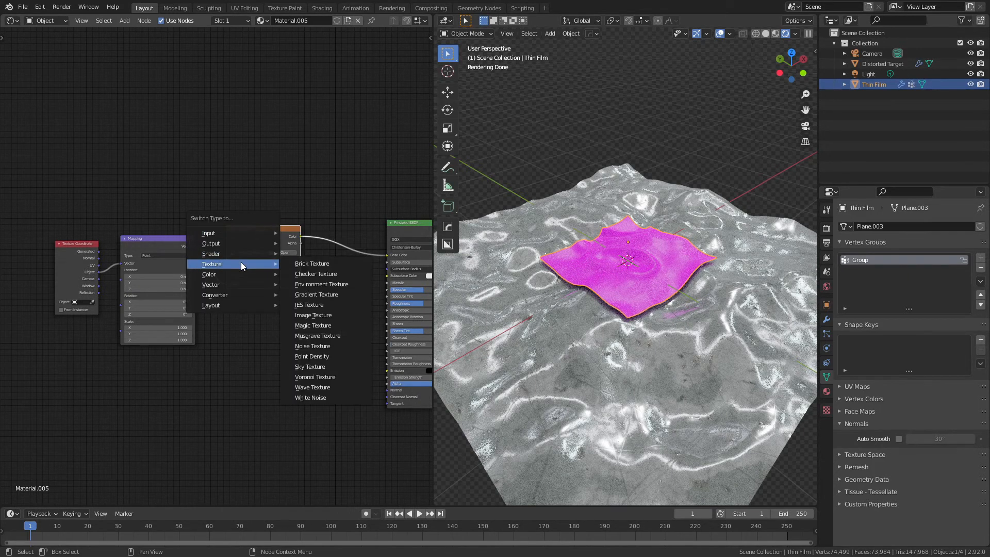
click(321, 293)
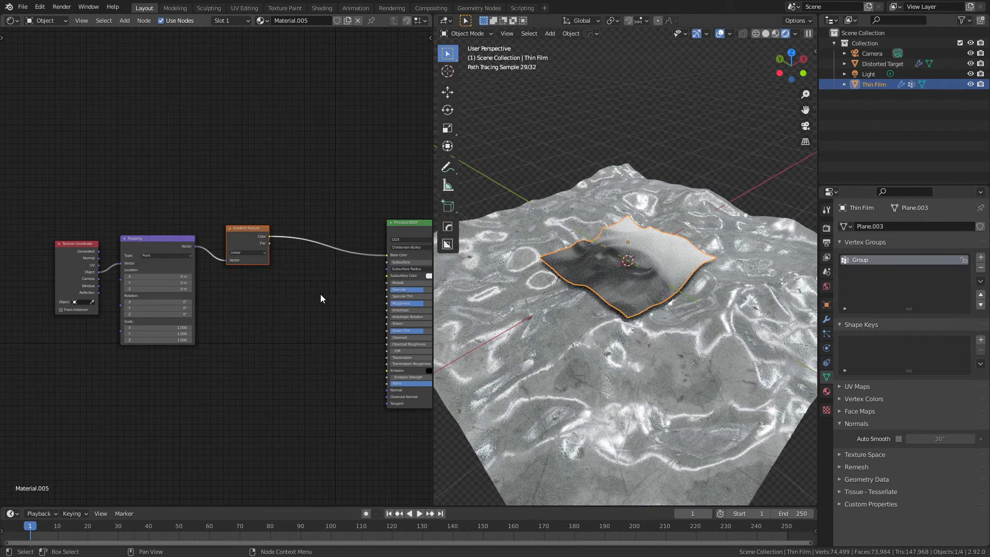
- Shift the texture nodes away from the Principled BSDF and insert a ColorRamp between it and the Gradient Texture
drag(293, 196, 49, 360)
drag(246, 232, 138, 234)
key(alt+a)
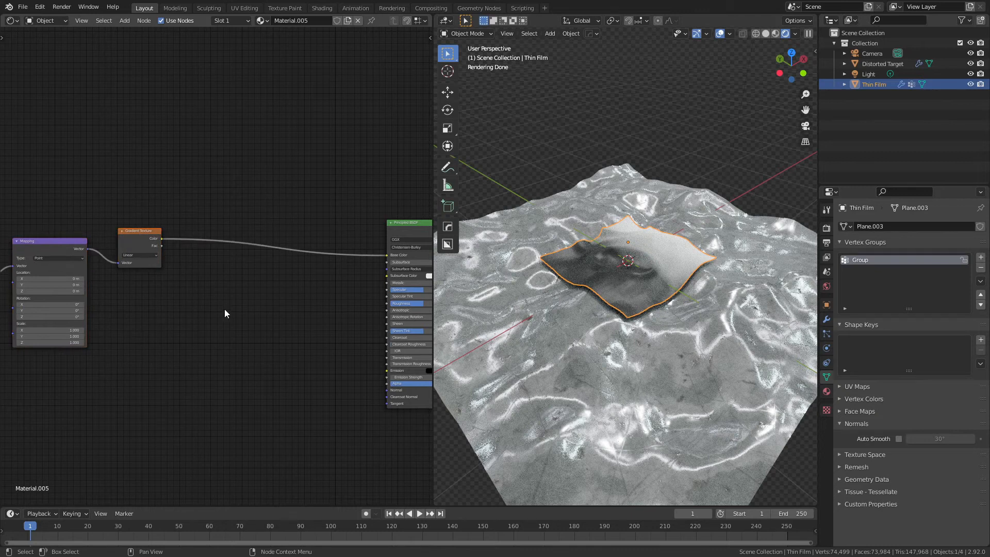
key(shift+a)
mouse_move(202, 391)
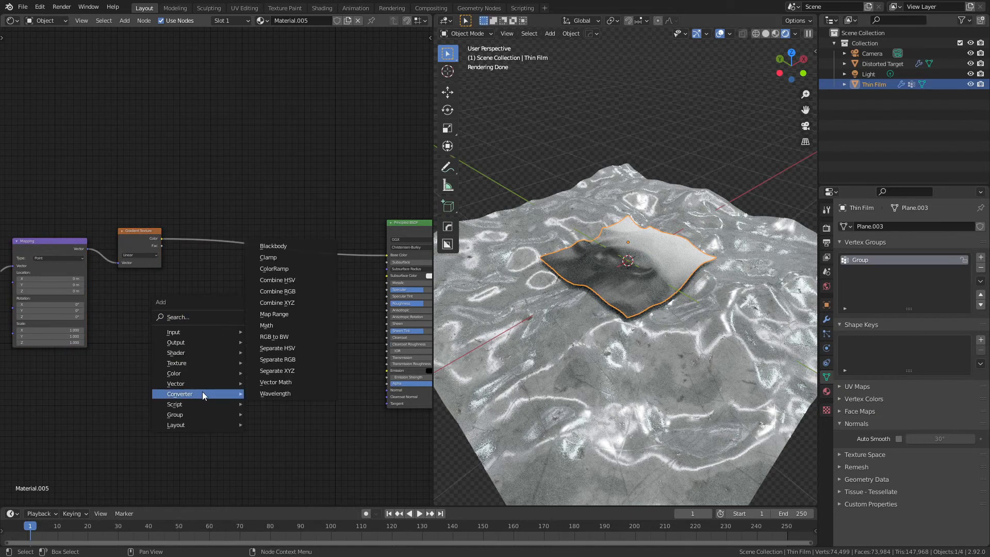
click(266, 268)
click(206, 230)
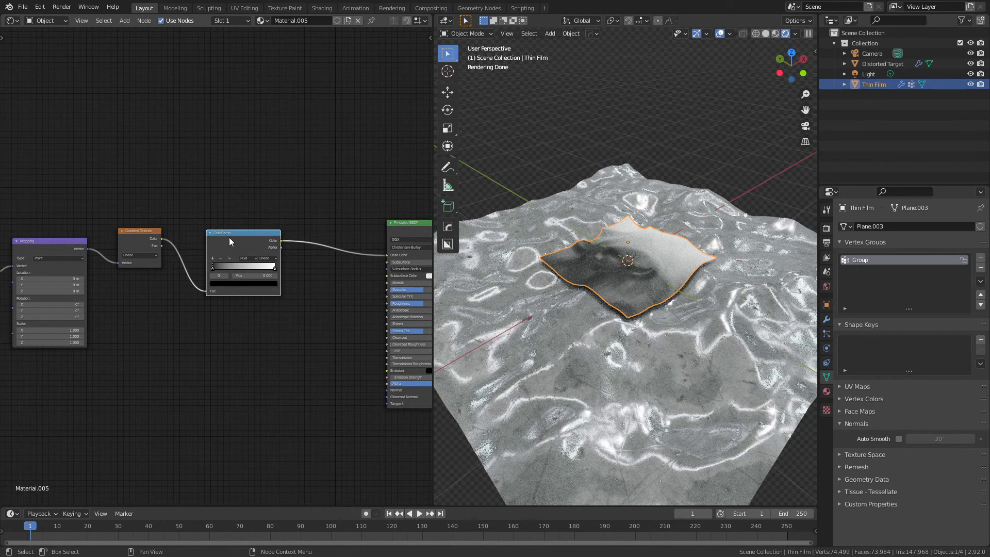
drag(232, 244, 251, 227)
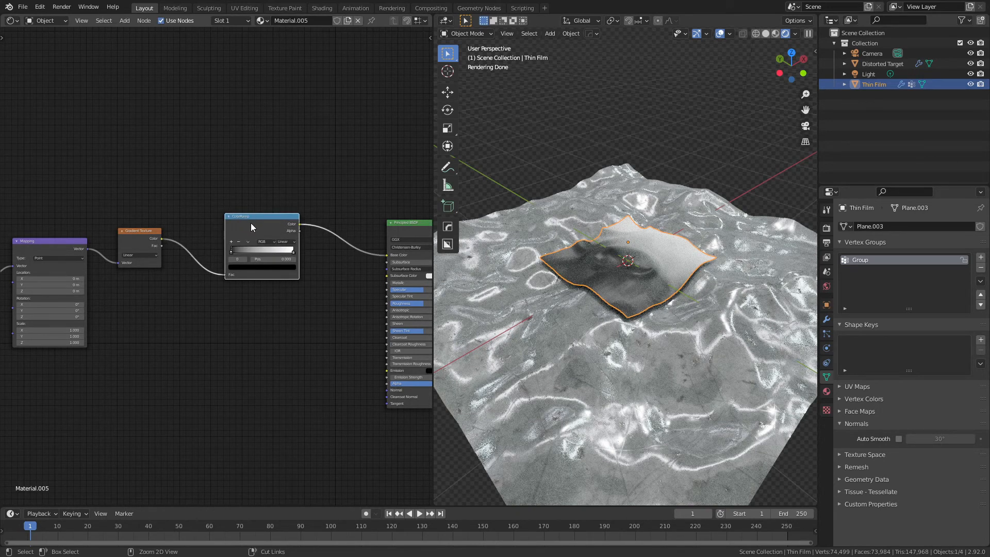
- Preview the ColorRamp's output directly on the Thin Film plane and try out its gradient stops
ctrl+shift+click(251, 223)
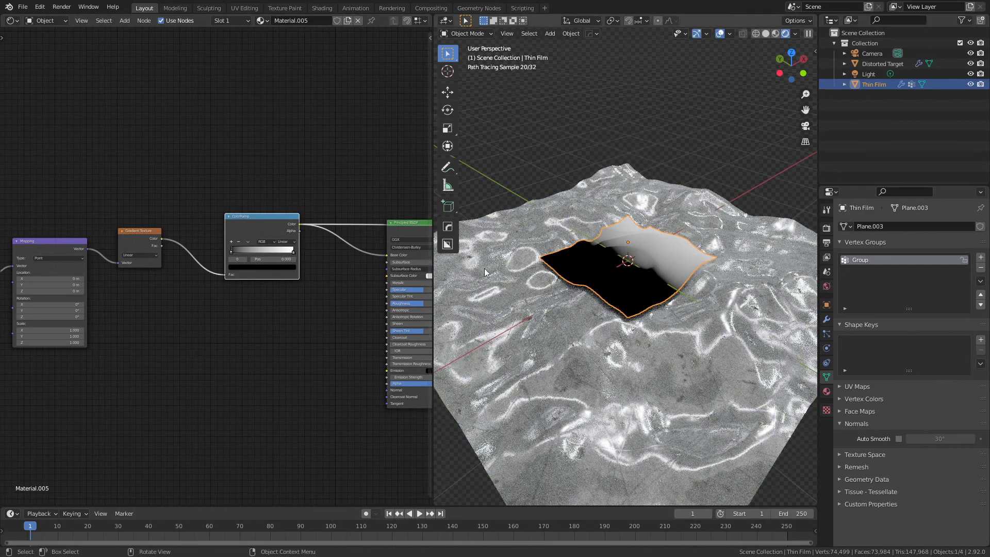
scroll(286, 255, up, 3)
mouse_move(239, 243)
mouse_down()
mouse_move(264, 240)
mouse_move(238, 242)
mouse_up()
drag(342, 240, 401, 244)
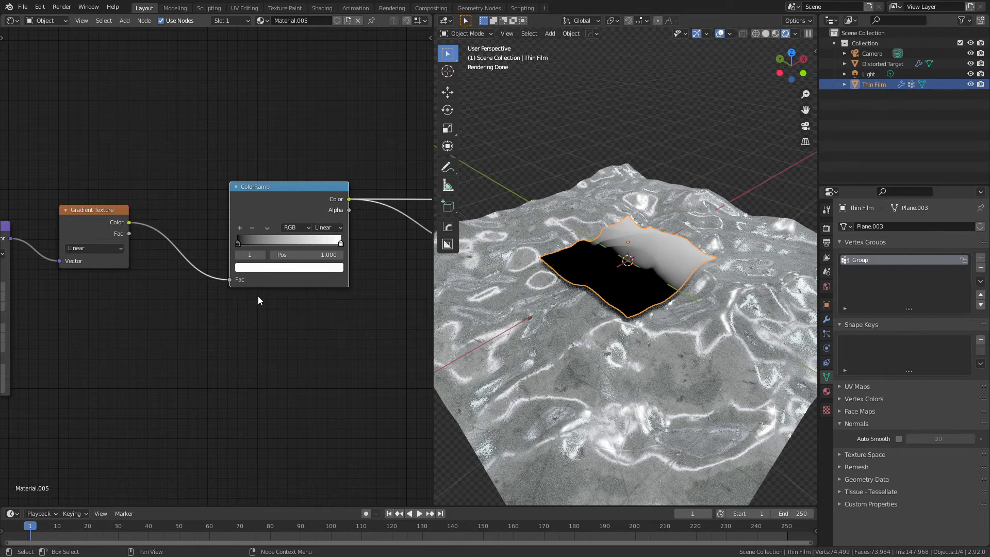
- Set the Mapping node's Y rotation to 90° and its X location to 0.37 m
middle_drag(82, 328, 336, 329)
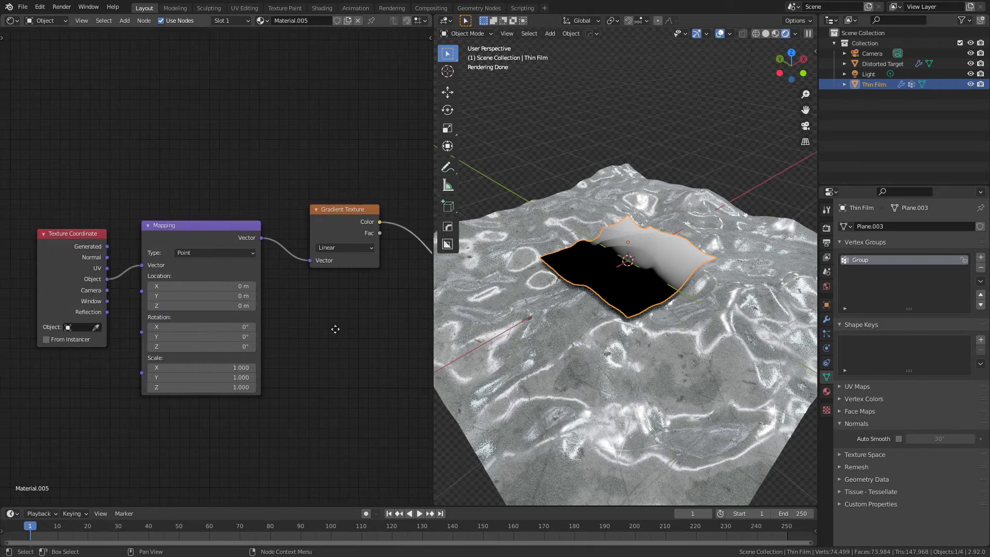
click(214, 339)
text(90)
key(Return)
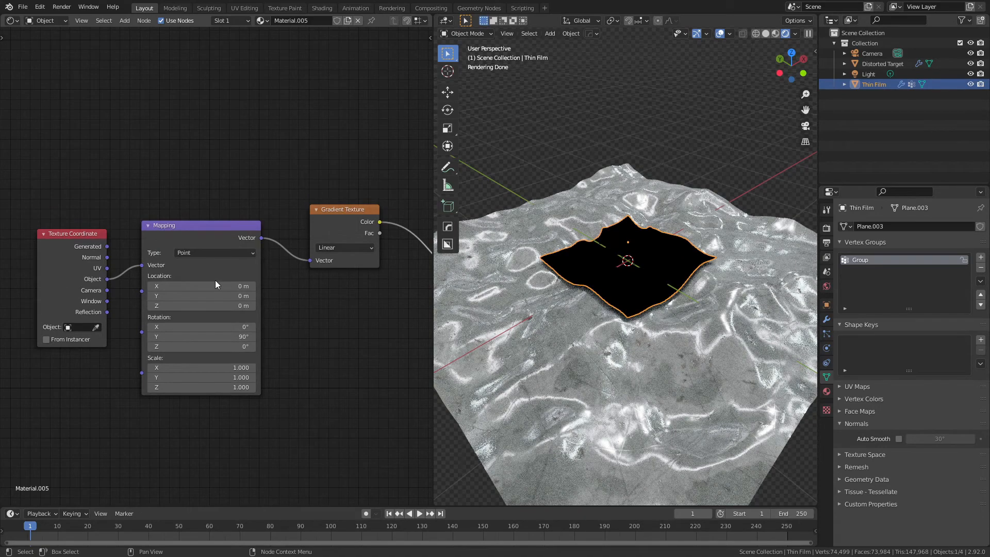
drag(215, 285, 234, 285)
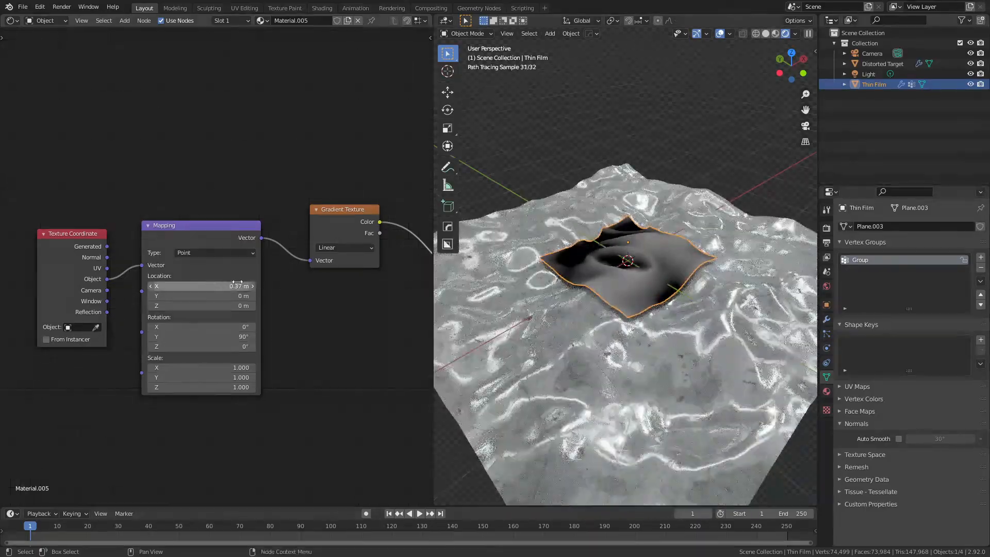
- Switch the viewport to Material Preview and move the ColorRamp's white stop to position 0.177
middle_drag(593, 273, 679, 260)
scroll(650, 284, up, 6)
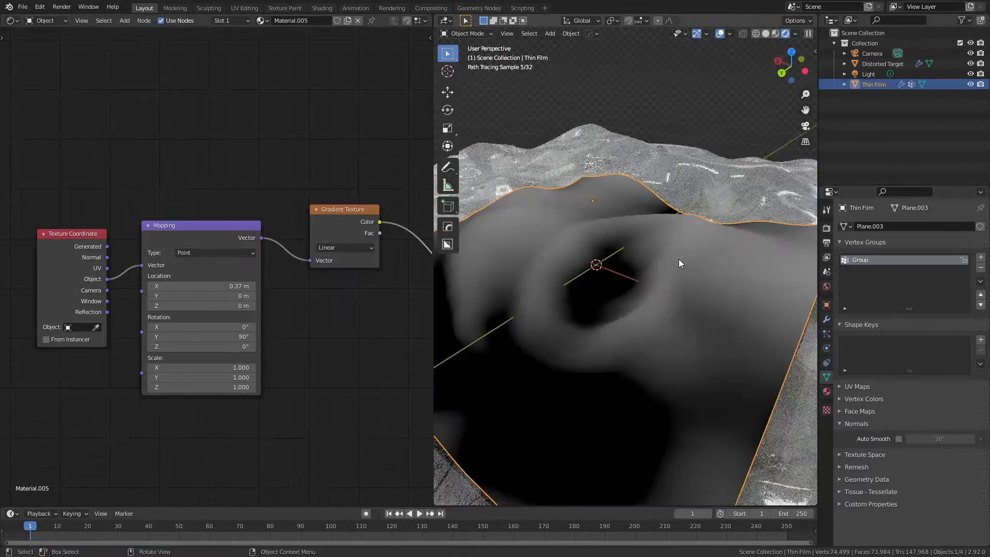
key(z)
click(685, 314)
scroll(669, 323, down, 1)
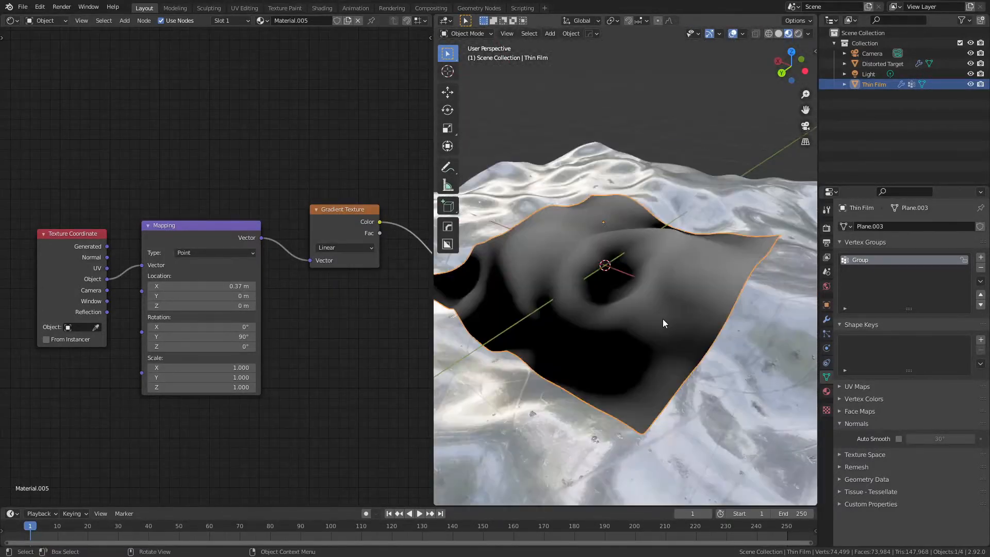
mouse_move(663, 319)
middle_down()
mouse_move(685, 311)
mouse_move(670, 305)
middle_up()
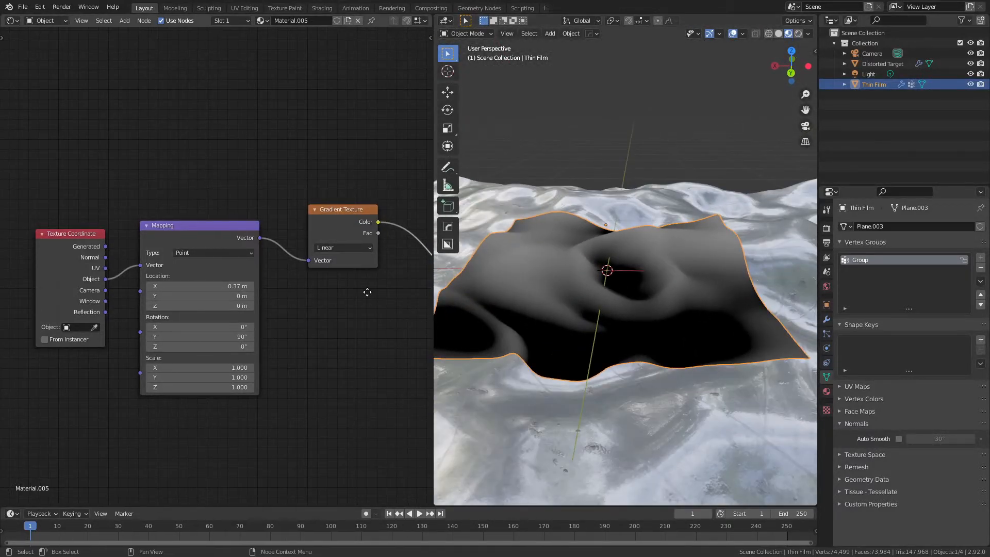
middle_drag(367, 292, 156, 277)
mouse_move(348, 242)
mouse_down()
mouse_move(245, 238)
mouse_move(286, 237)
mouse_move(263, 239)
mouse_up()
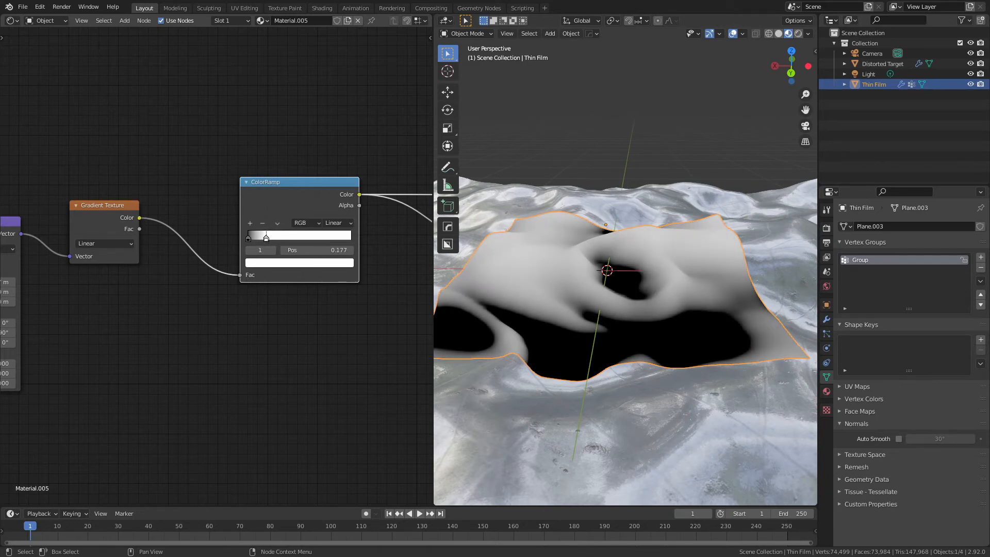
- Duplicate the ColorRamp above the original and link the copy from the Gradient Texture's color to the Principled BSDF's Base Color
middle_drag(299, 327, 116, 348)
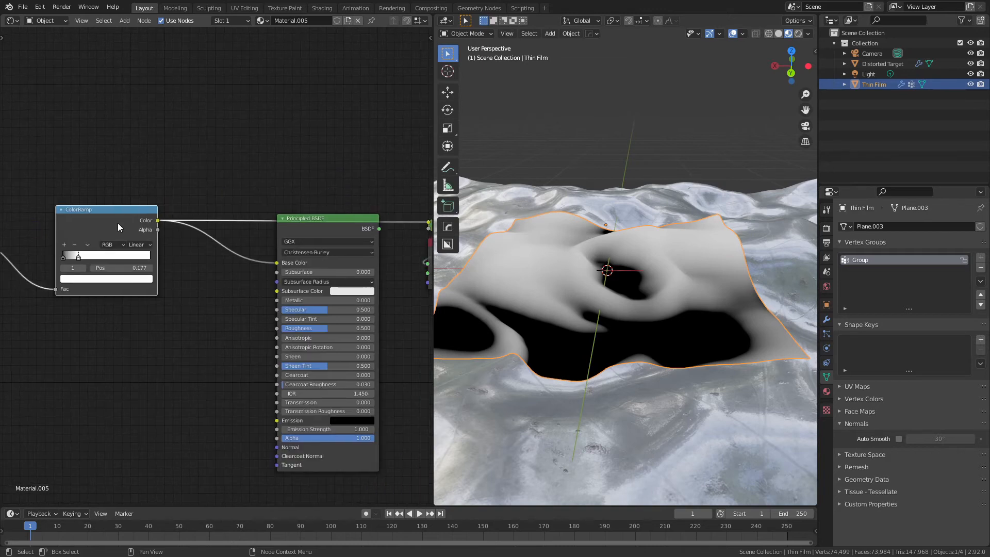
drag(117, 206, 117, 385)
drag(97, 389, 101, 374)
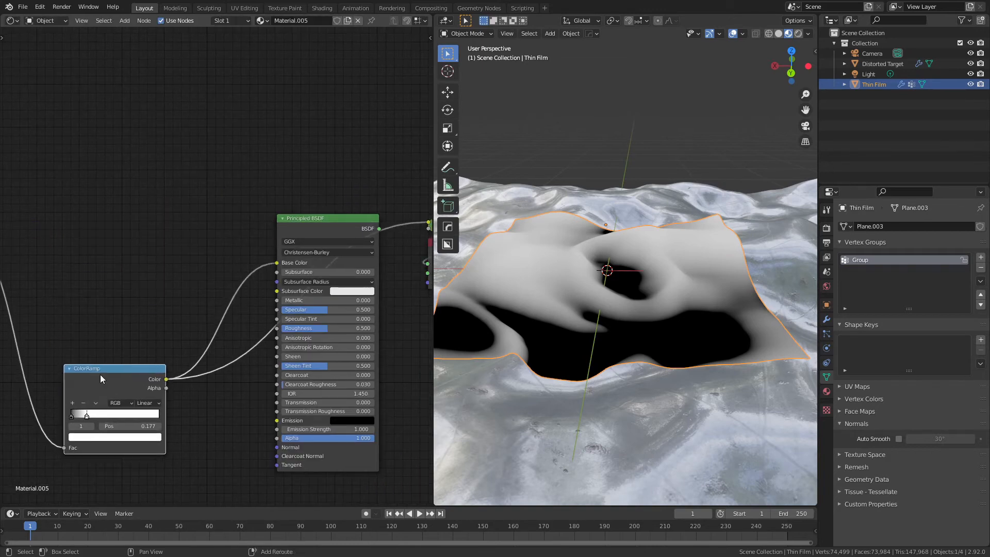
key(shift+d)
click(100, 217)
middle_drag(72, 190, 156, 194)
drag(53, 246, 147, 294)
drag(249, 225, 361, 266)
- Reconnect the Principled BSDF to the Material Output's Surface input
middle_drag(351, 239, 292, 229)
drag(292, 229, 259, 221)
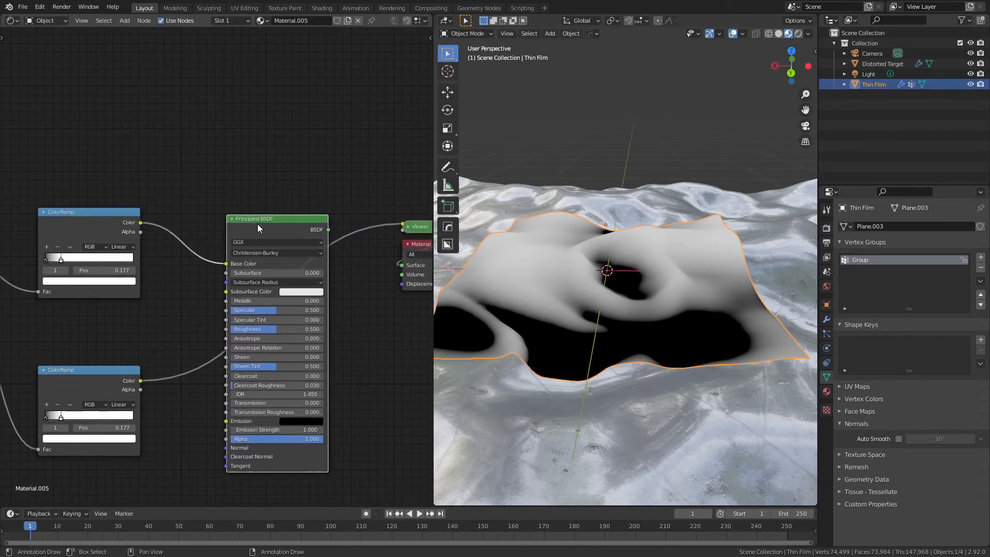
drag(328, 230, 412, 269)
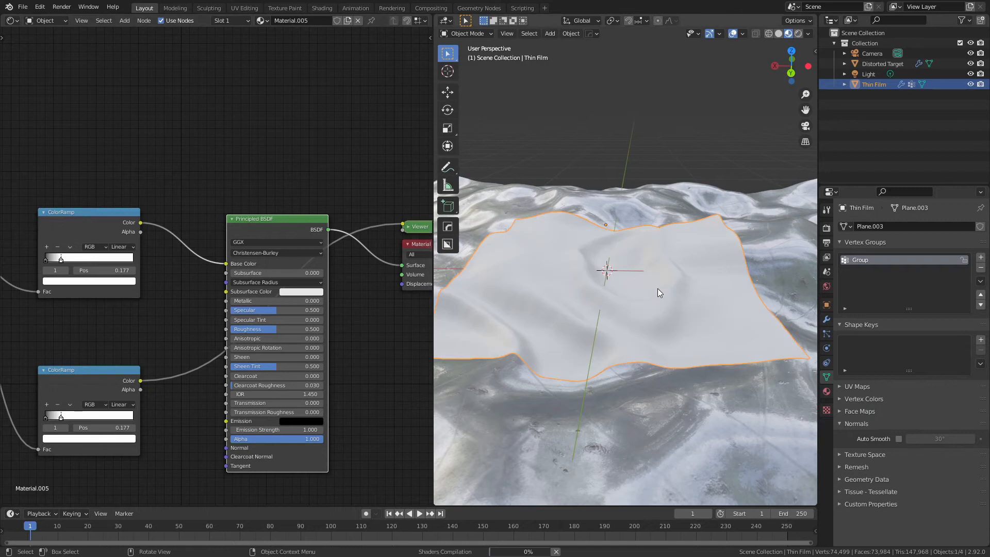
- Change the first stop of the Base Color ColorRamp to a bright, saturated blue
middle_drag(157, 286, 238, 281)
click(124, 258)
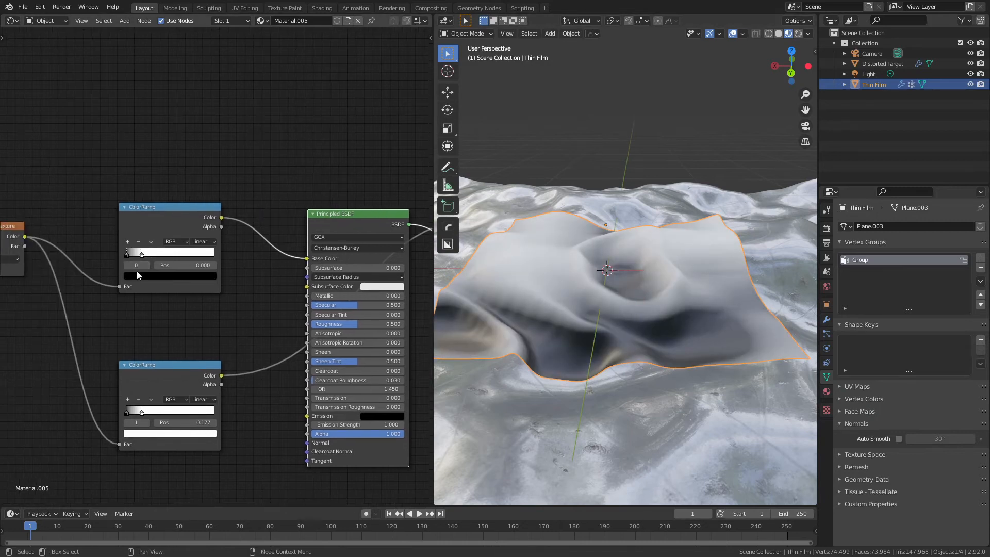
click(137, 275)
drag(197, 192, 197, 155)
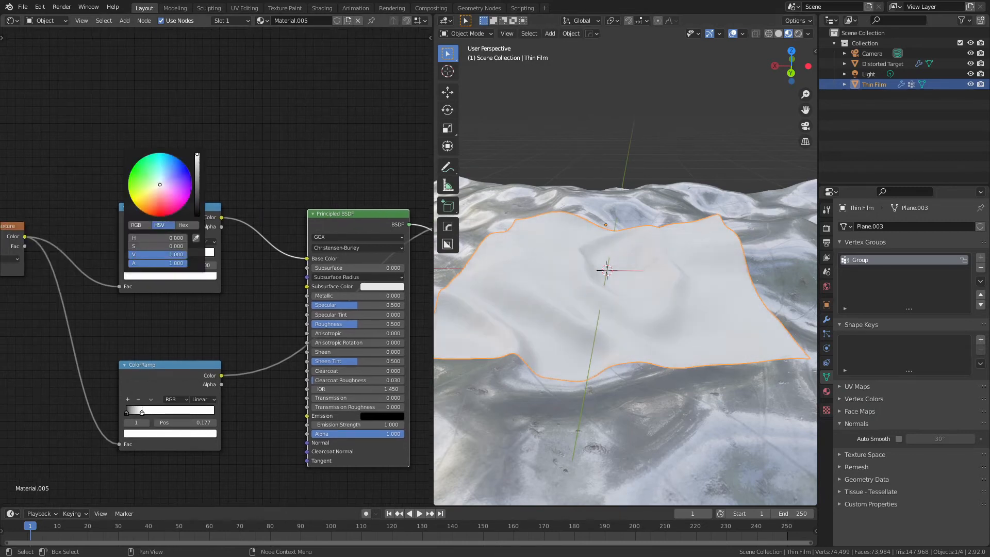
click(186, 165)
click(250, 184)
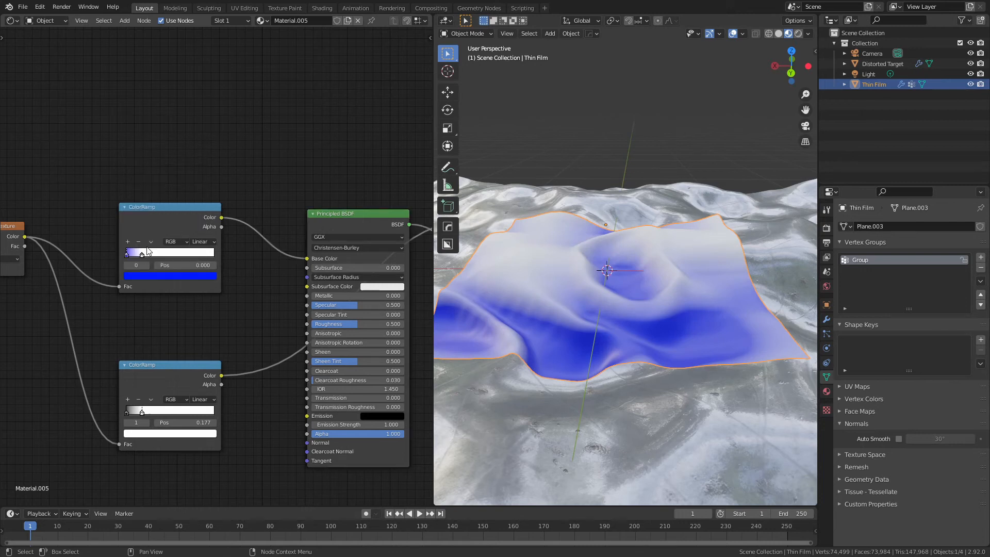
- Make the second stop of the Base Color ColorRamp pure red and move it to position 0.286
click(142, 254)
click(152, 275)
click(181, 193)
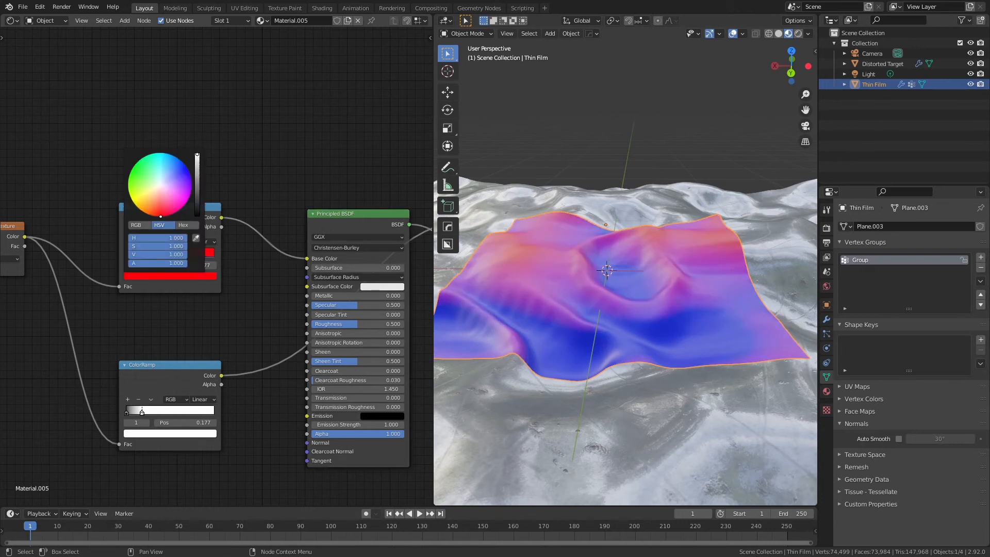
click(203, 242)
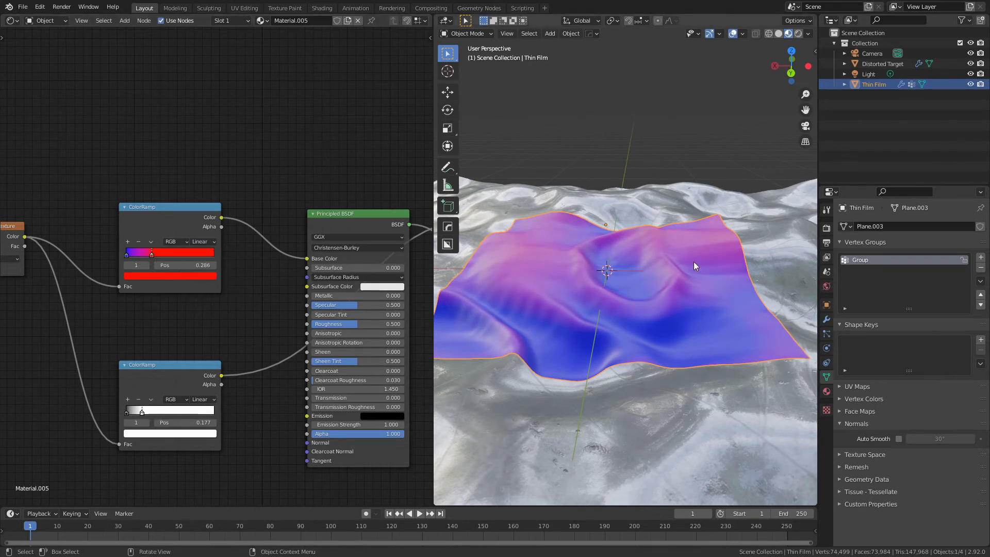
middle_drag(694, 261, 672, 310)
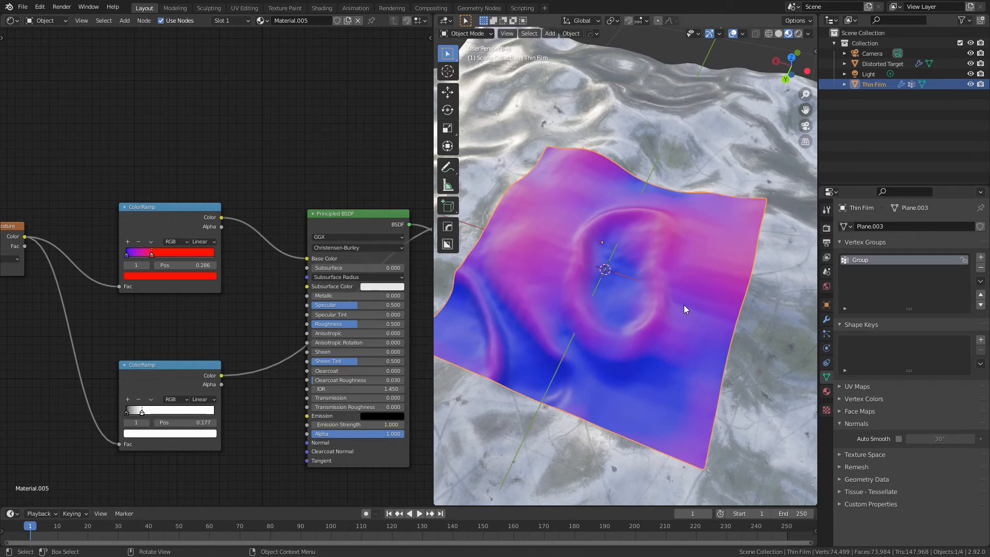
- Connect the black-and-white ColorRamp's color to the Principled BSDF's Metallic and Roughness inputs
middle_drag(157, 397, 209, 351)
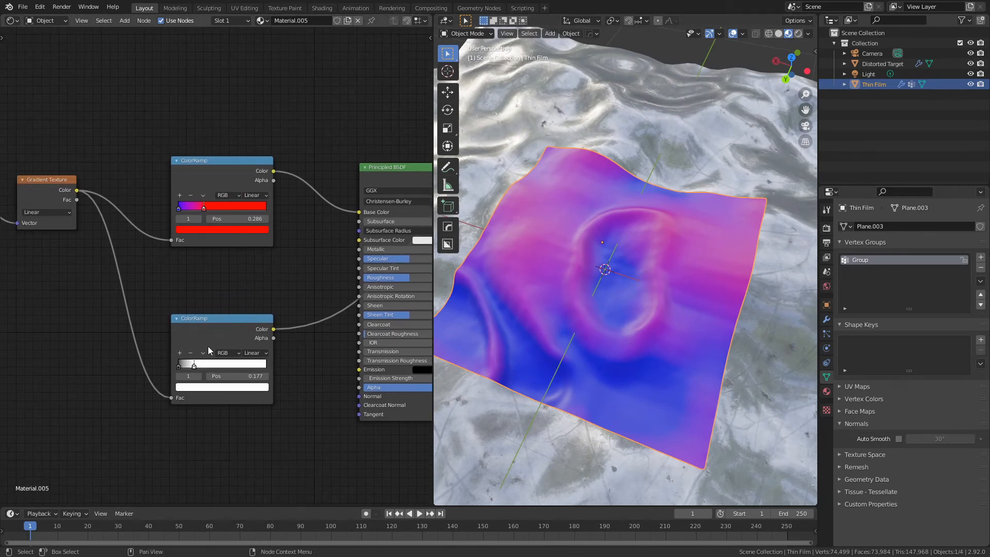
drag(218, 336, 199, 326)
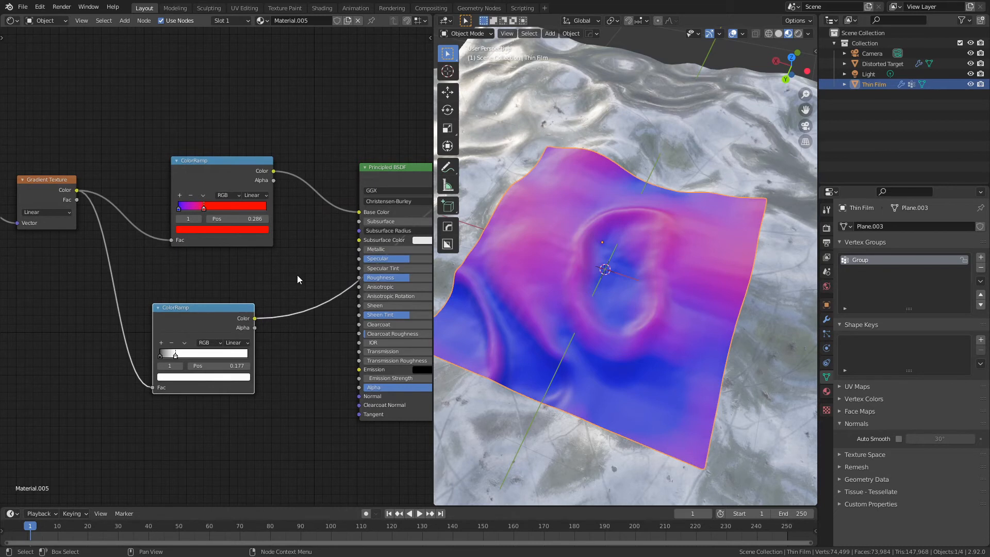
middle_drag(298, 275, 222, 270)
drag(180, 313, 284, 244)
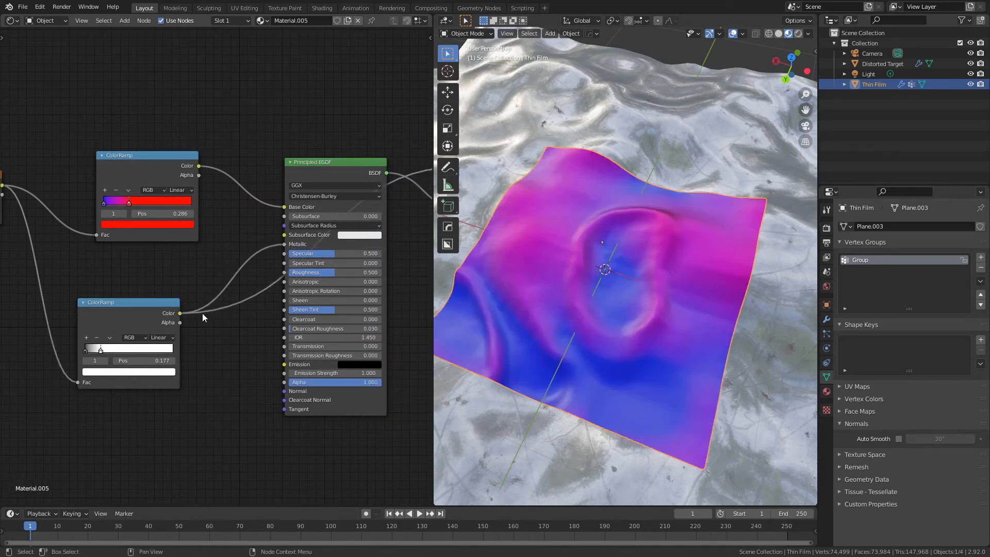
drag(180, 313, 284, 272)
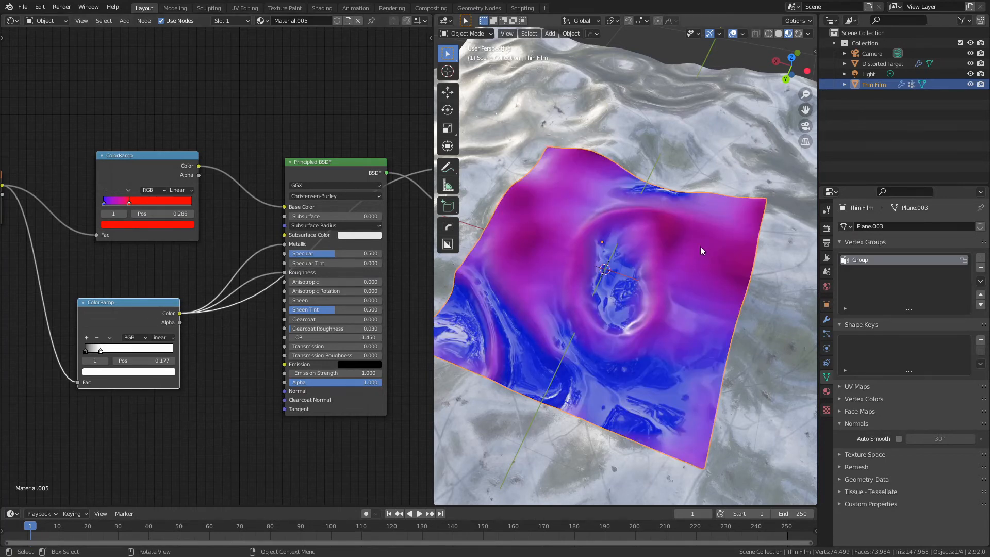
- Feed Transmission from the black-and-white ColorRamp, disconnect Metallic, and switch the viewport to Rendered shading
mouse_move(180, 313)
mouse_down()
mouse_move(299, 355)
mouse_move(288, 347)
mouse_up()
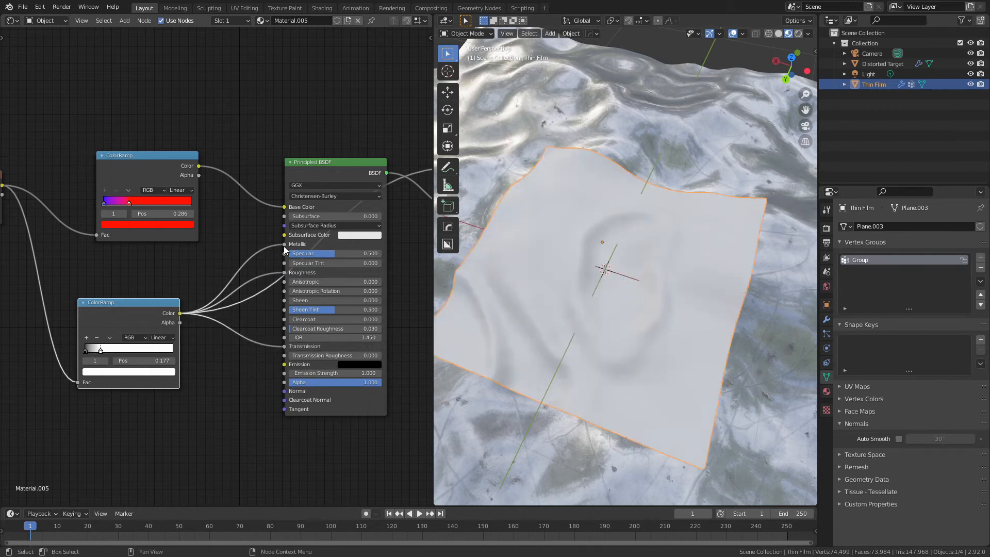
drag(284, 244, 266, 251)
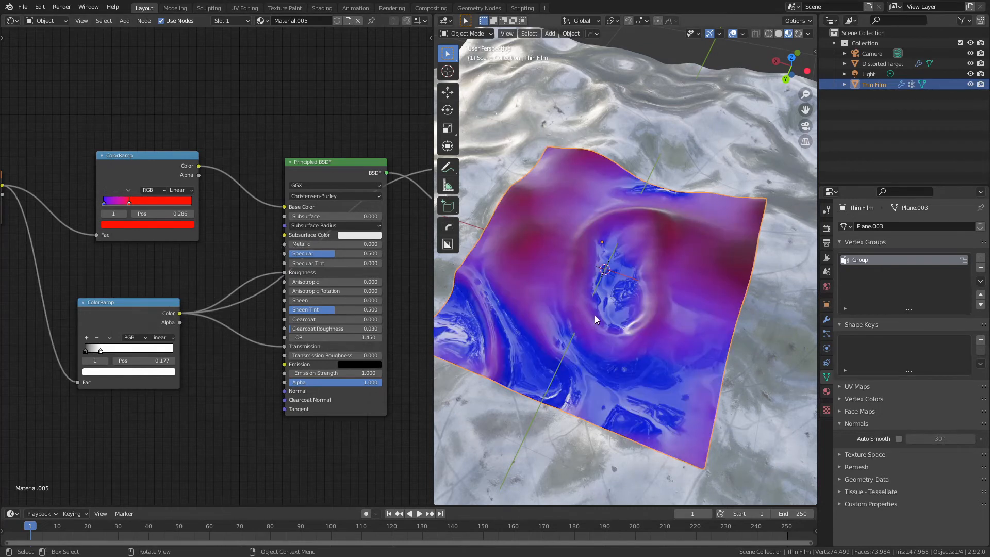
key(z)
click(620, 216)
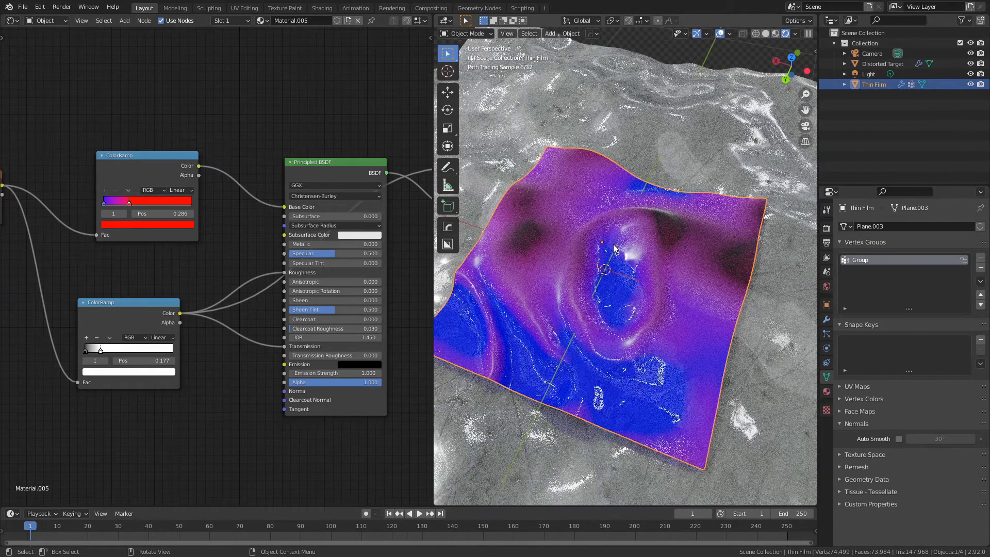
- Drive the Principled BSDF's Alpha with the black-and-white ColorRamp and align that node beneath the blue-red one
drag(180, 313, 284, 383)
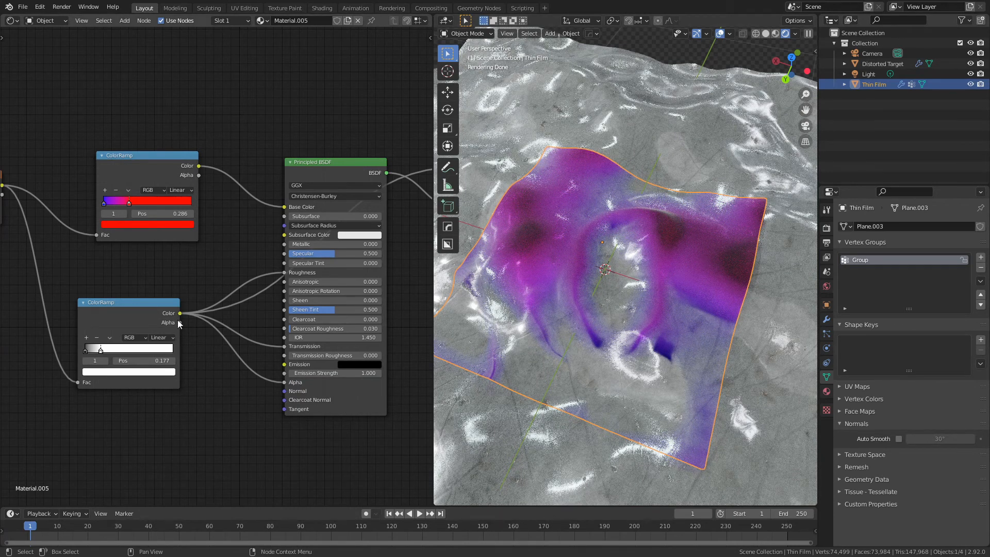
mouse_move(124, 311)
mouse_down()
mouse_move(129, 278)
mouse_move(135, 291)
mouse_move(122, 303)
mouse_up()
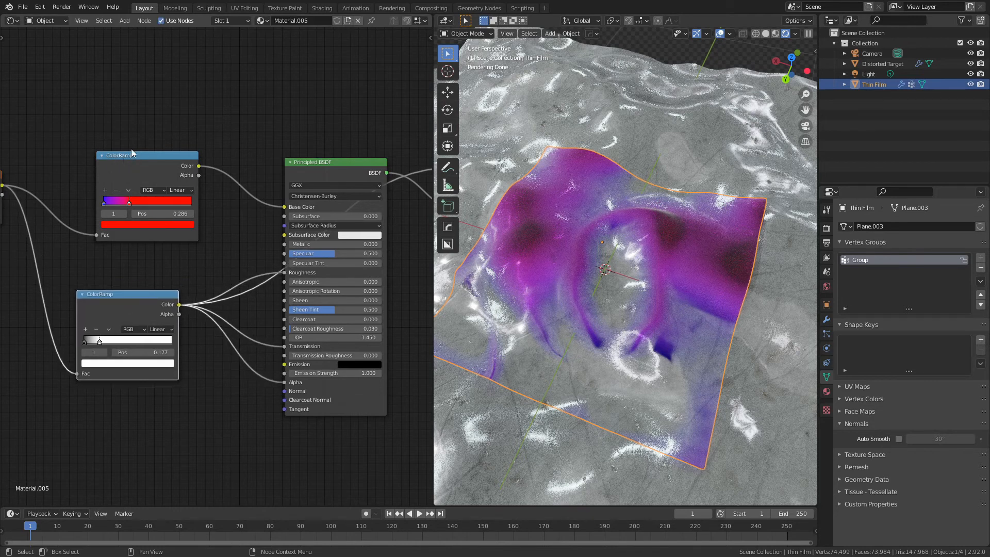
drag(112, 307, 126, 289)
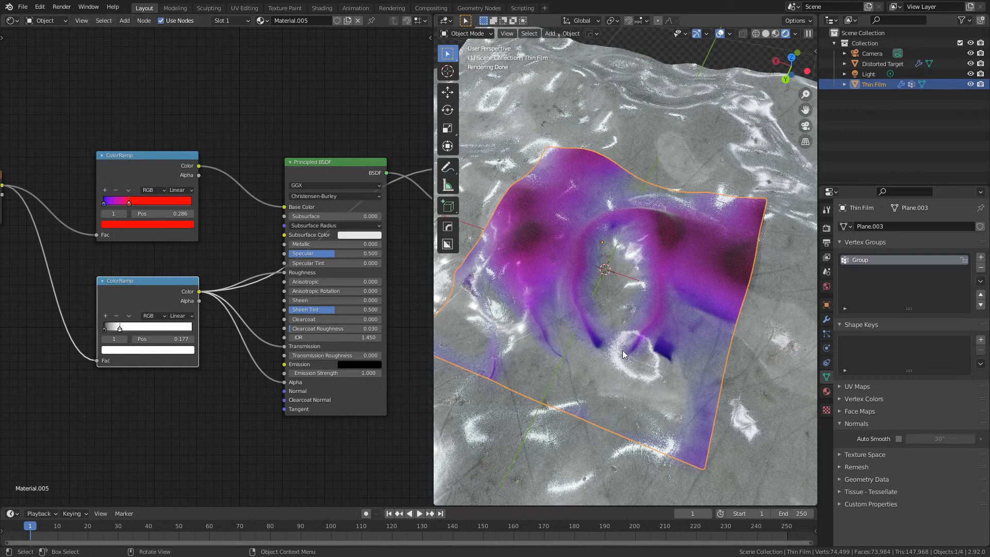
scroll(608, 352, down, 2)
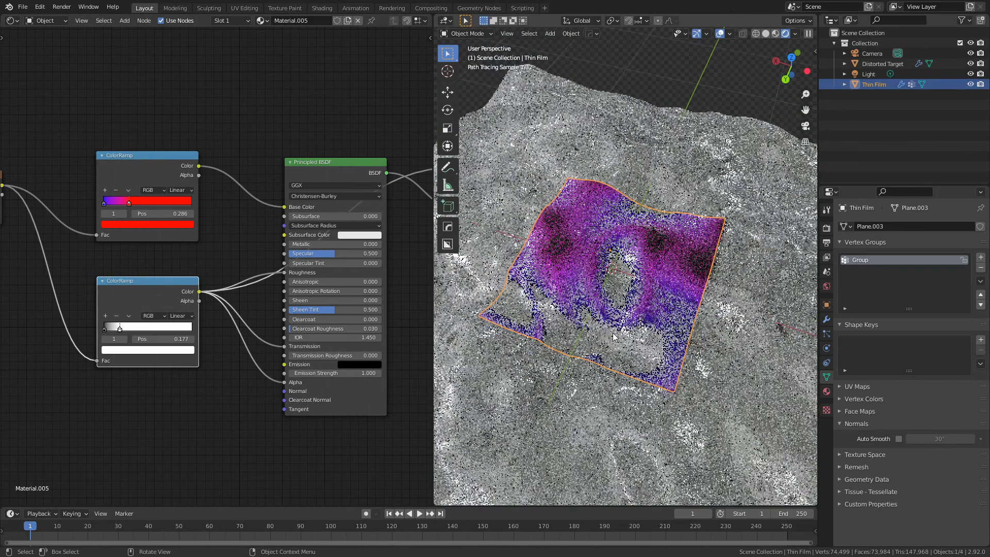
middle_drag(610, 352, 626, 305)
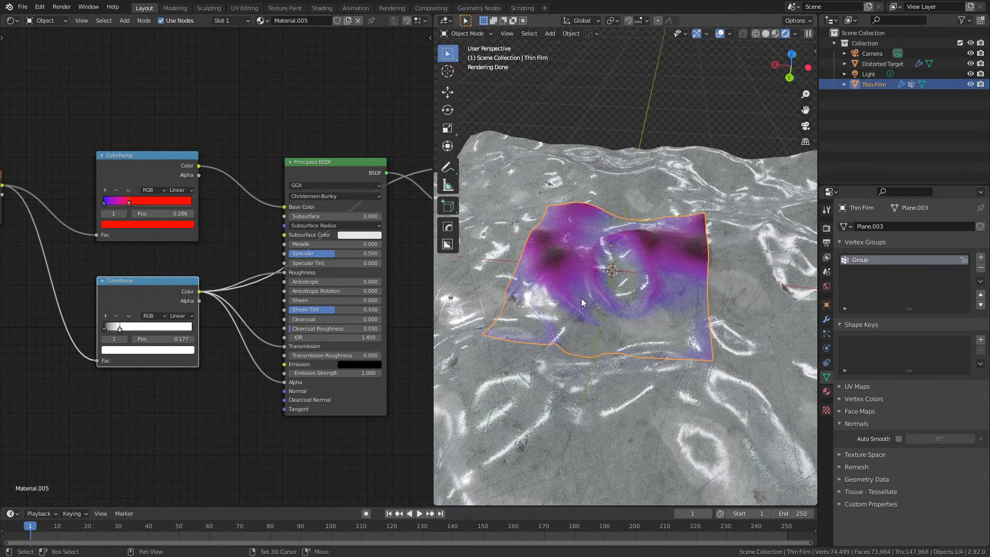
- Duplicate the Thin Film object in place and apply both Shrinkwrap modifiers on the copy, keeping its Subdivision modifier
key(shift+d)
key(Escape)
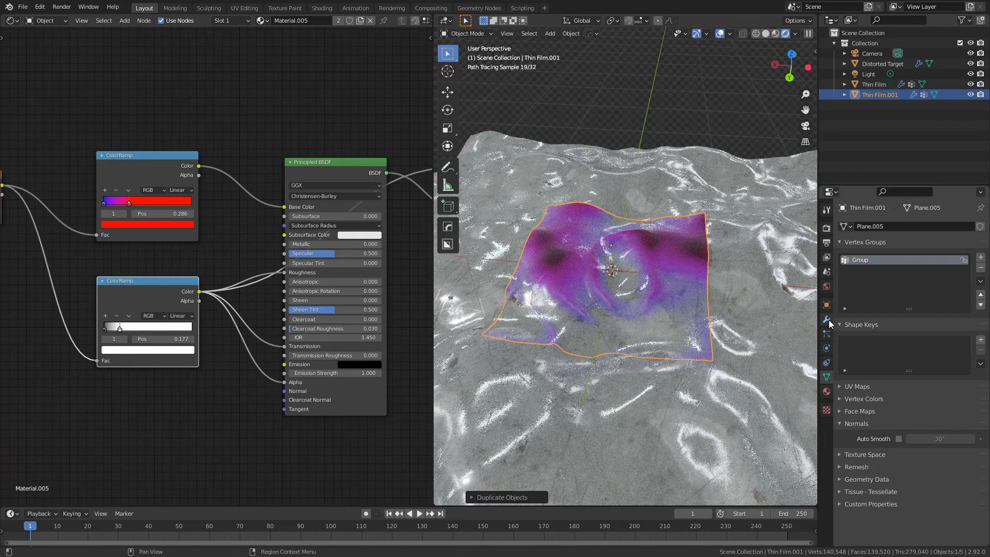
click(827, 320)
click(842, 267)
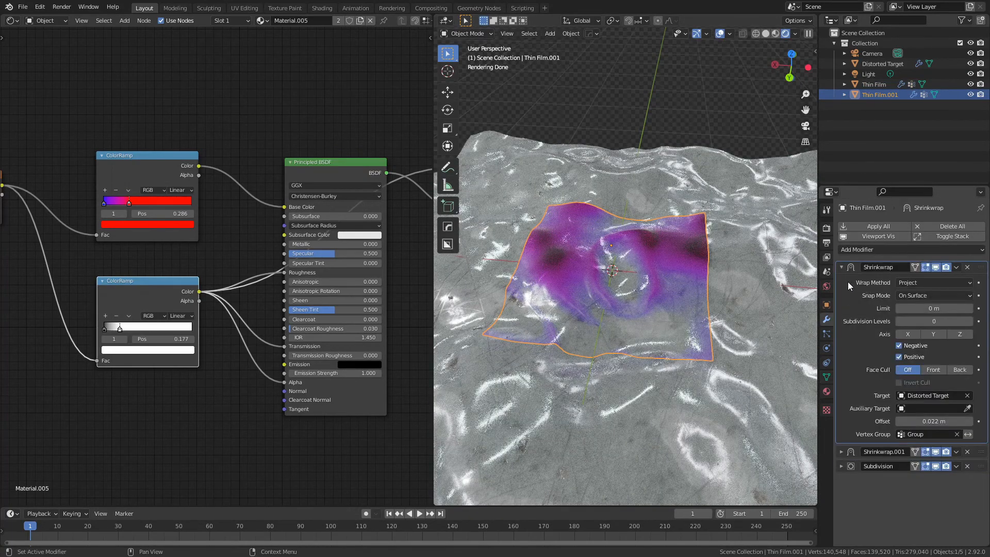
key(ctrl+a)
click(843, 268)
key(ctrl+a)
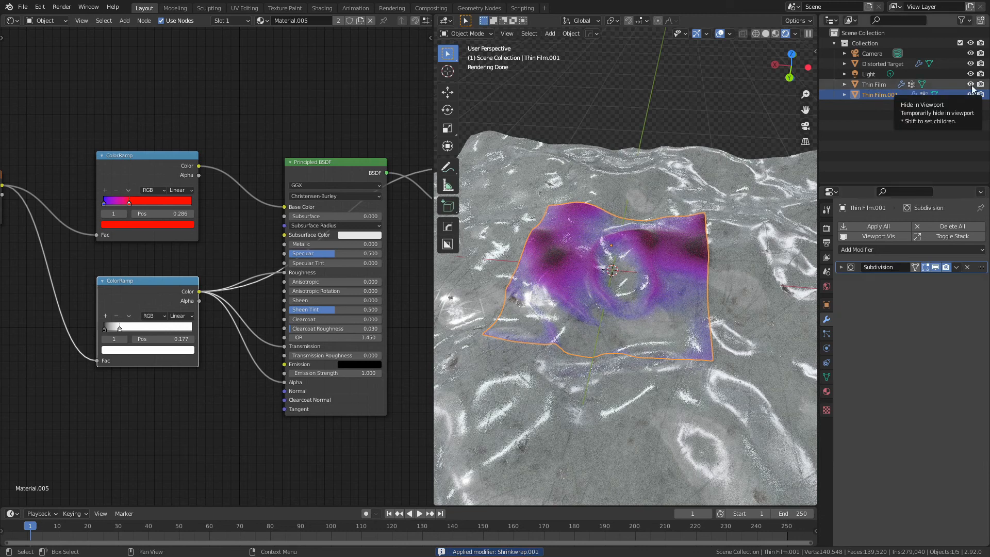
- Rename the duplicate Thin Film Applied Modifiers and hide the original Thin Film in the viewport
double_click(880, 95)
drag(900, 95, 886, 95)
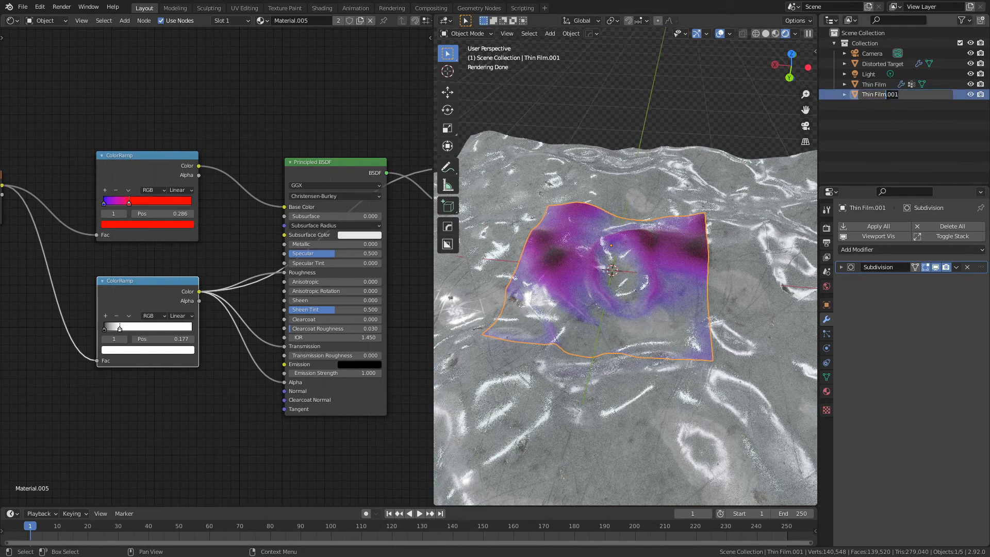
text(Applied Modifiers)
key(Return)
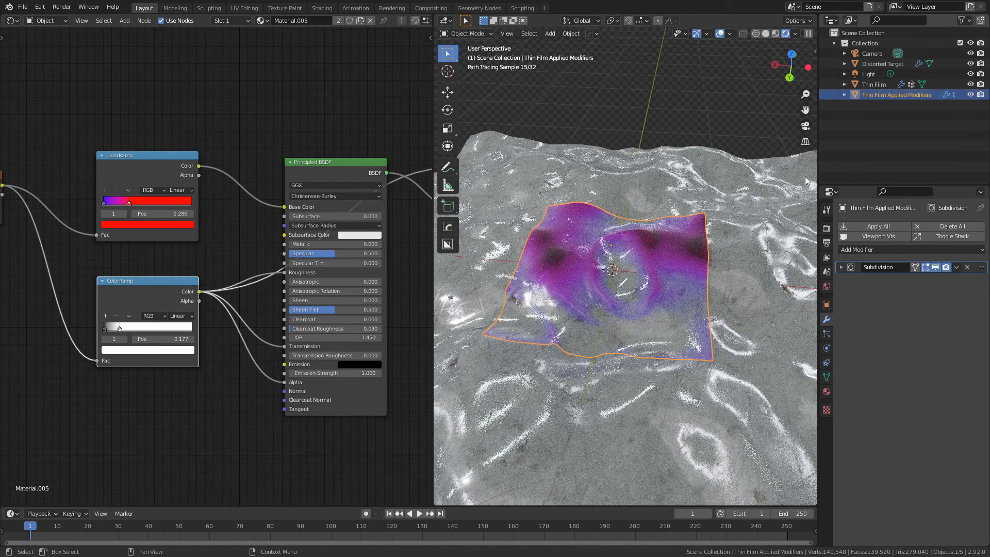
click(969, 85)
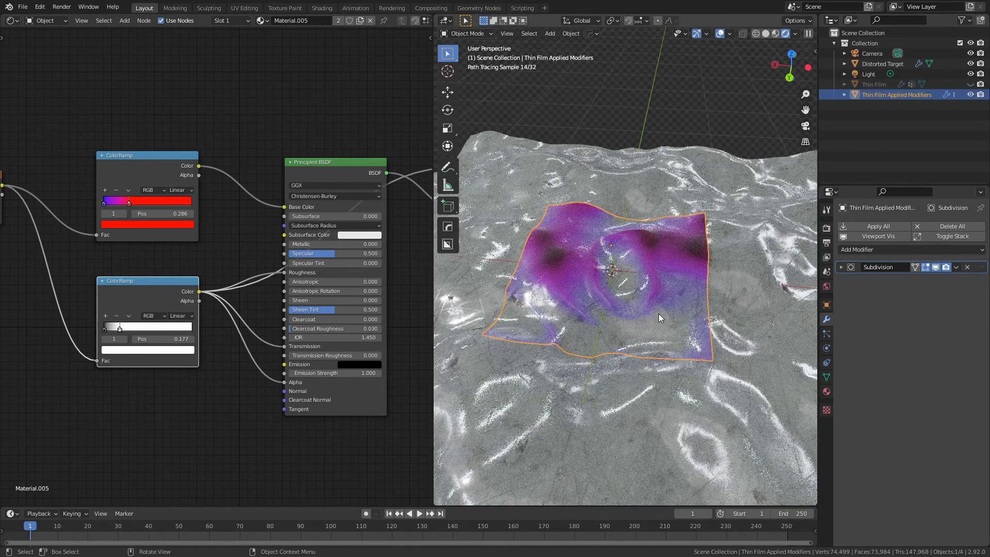
- Extrude the entire applied film mesh a short distance downward along its normals, working in front wireframe view in Edit Mode
key(Tab)
key(KP_1)
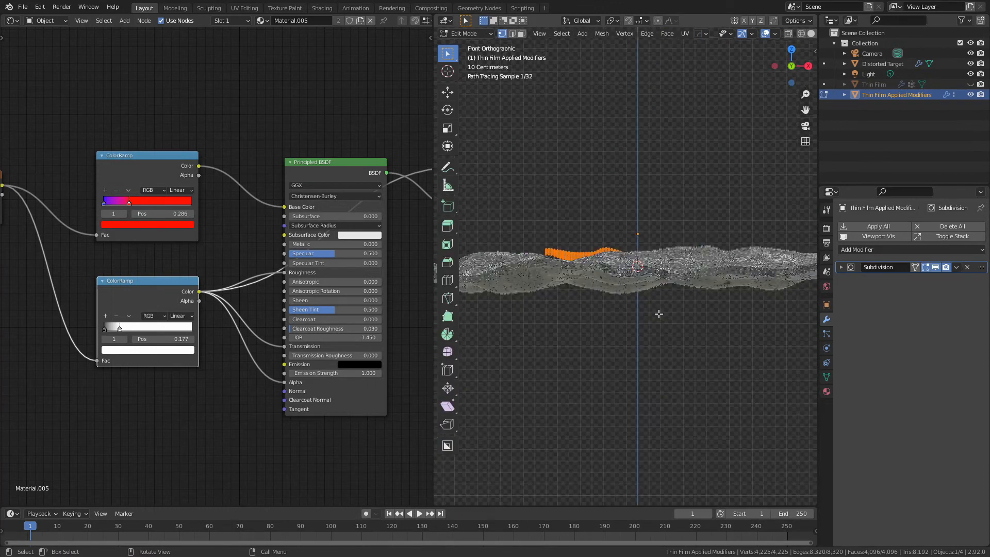
key(shift+z)
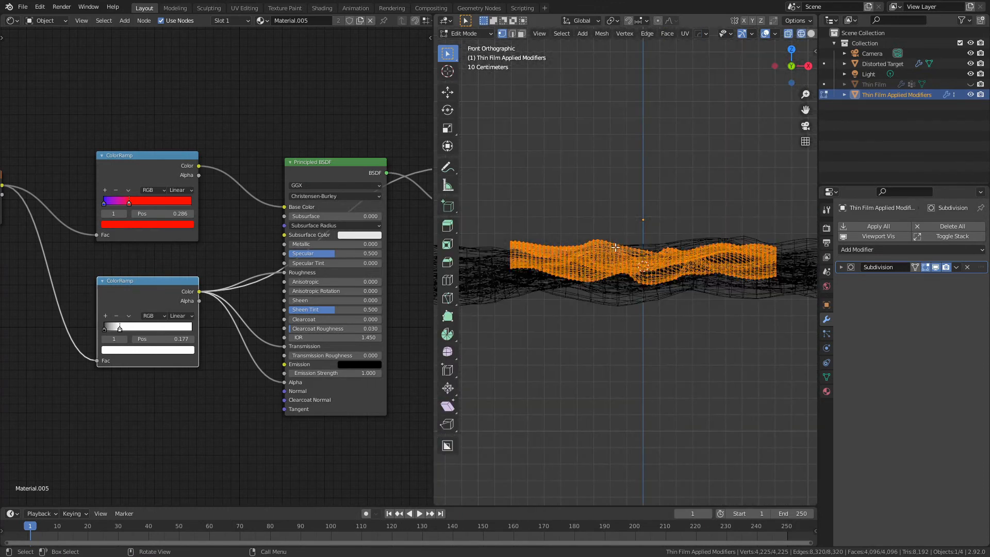
key(e)
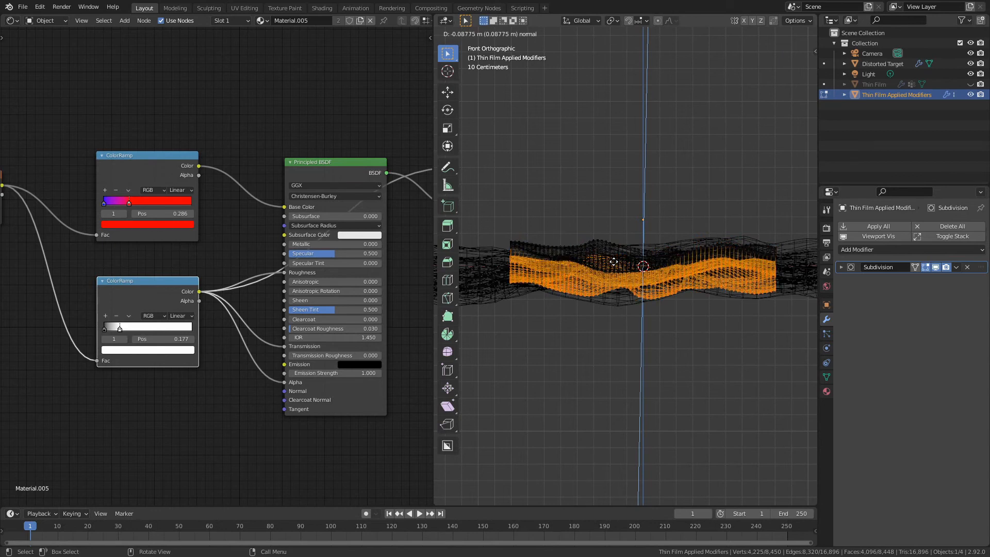
click(613, 258)
- Return to Object Mode with Rendered shading and look at the extruded film from above and from the side
middle_drag(613, 258, 593, 327)
key(shift+z)
middle_drag(703, 284, 663, 321)
scroll(662, 319, down, 2)
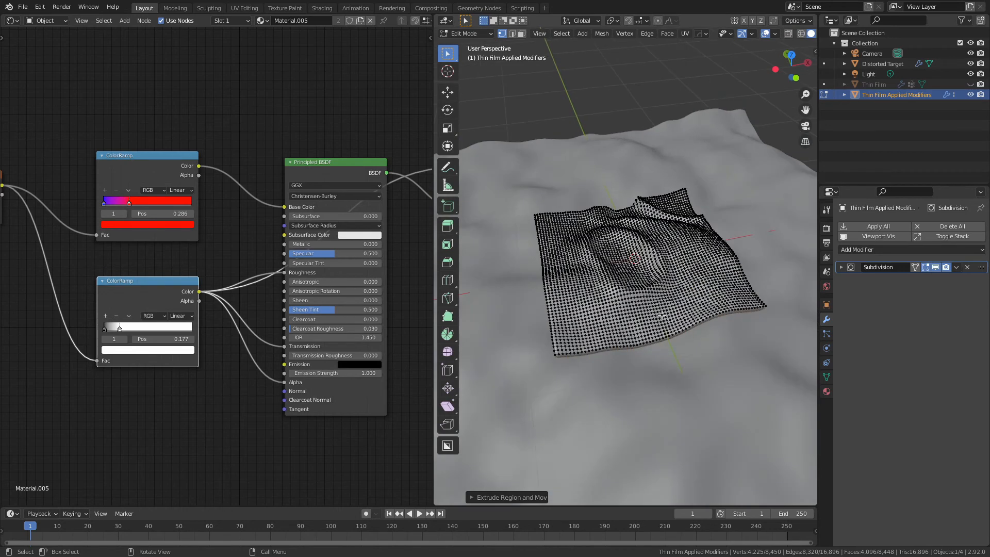
key(z)
click(669, 258)
key(Tab)
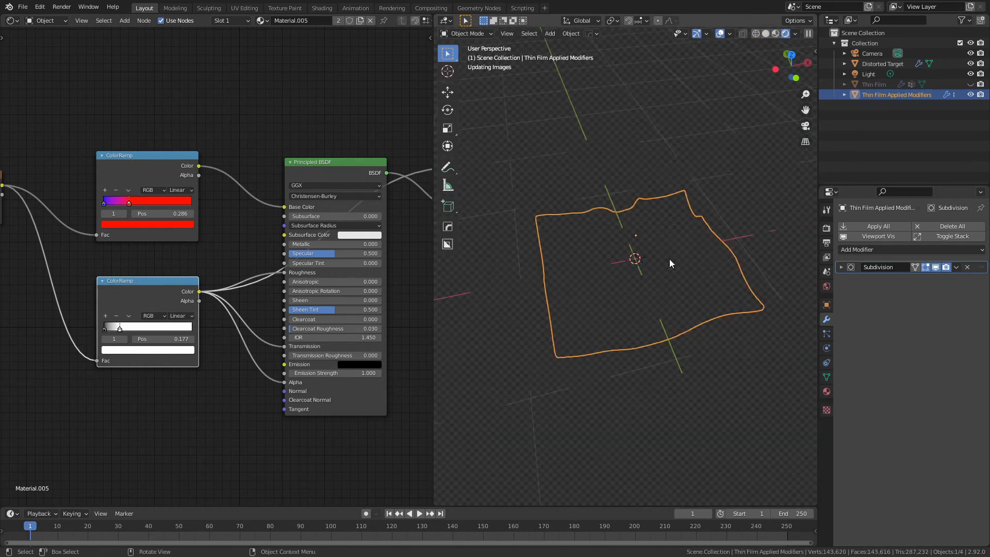
middle_drag(552, 278, 572, 243)
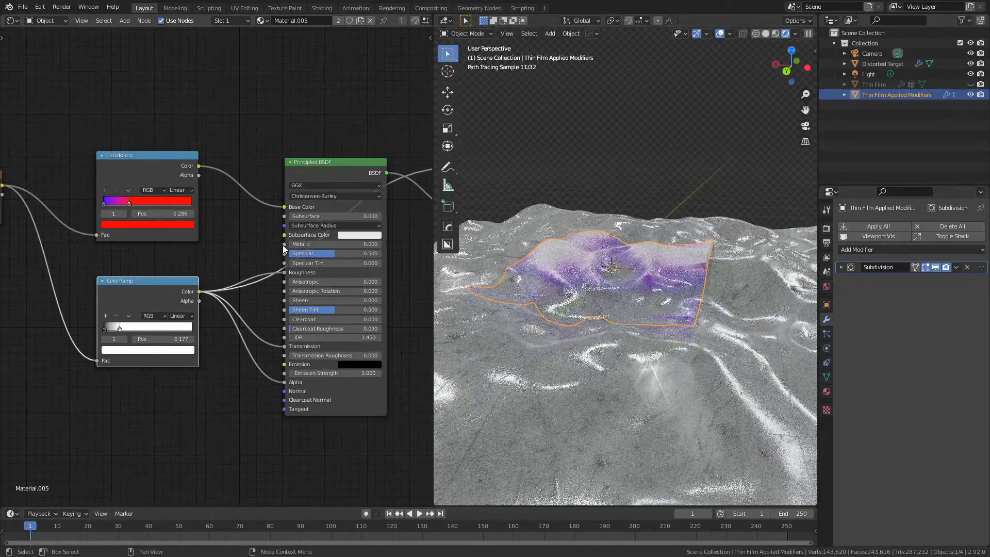
- Disconnect the black-and-white ColorRamp from the Principled BSDF's Roughness, Transmission and Alpha inputs and view the opaque film's edges
drag(284, 273, 261, 293)
drag(284, 346, 257, 344)
drag(283, 382, 252, 357)
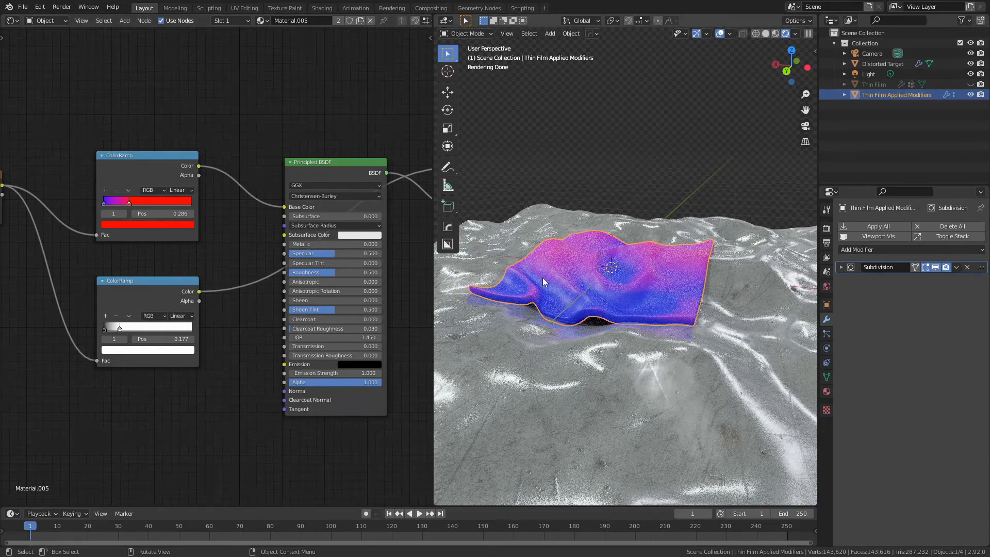
middle_drag(556, 289, 658, 289)
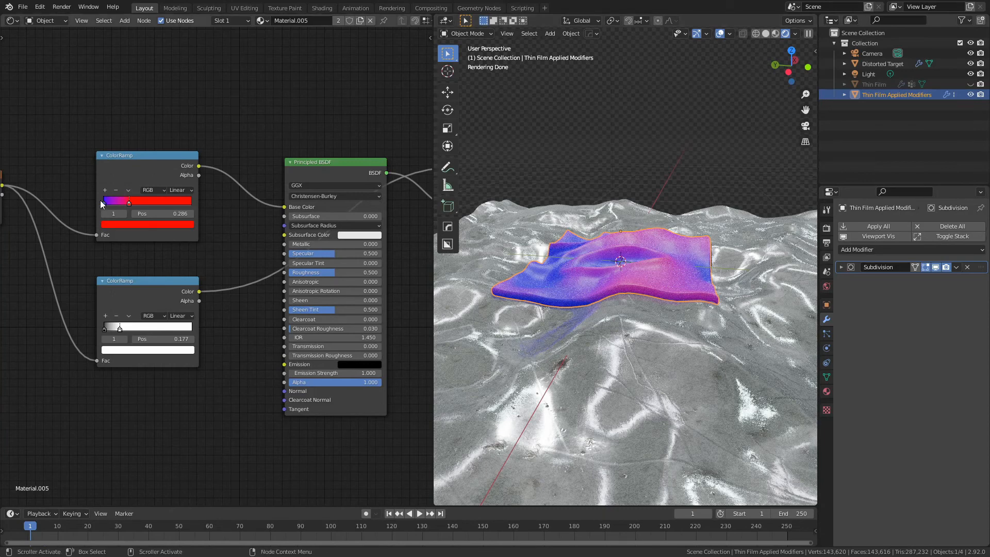
middle_drag(530, 286, 591, 302)
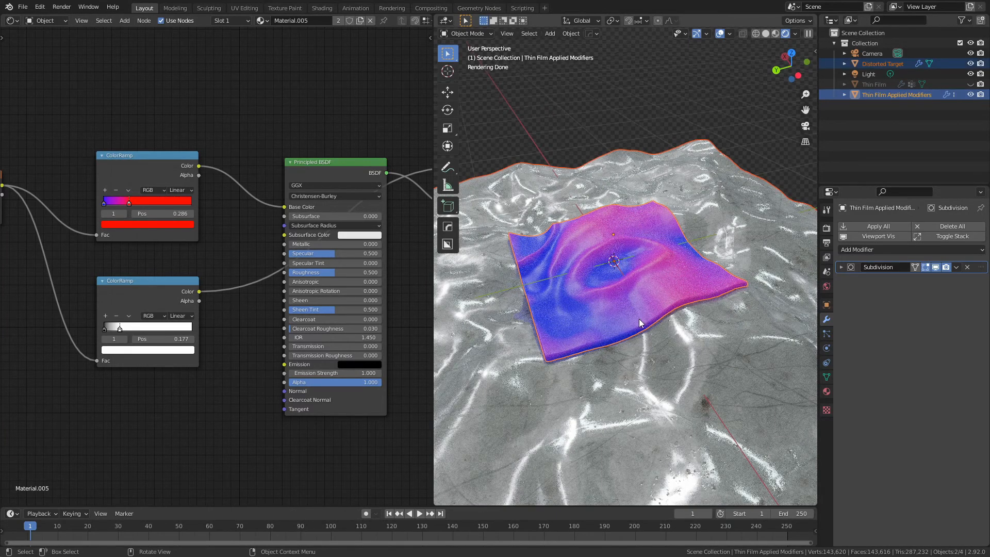
- In the film's Edit Mode with Solid shading, grow the extruded selection to include the side walls and switch to face selection
click(615, 306)
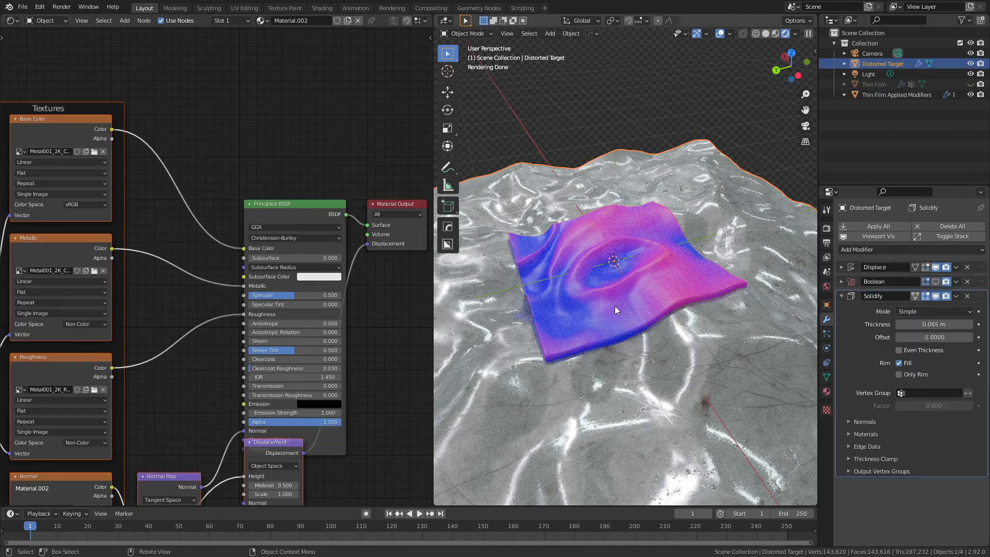
click(611, 315)
key(Tab)
mouse_move(611, 314)
middle_down()
mouse_move(605, 260)
mouse_move(600, 318)
middle_up()
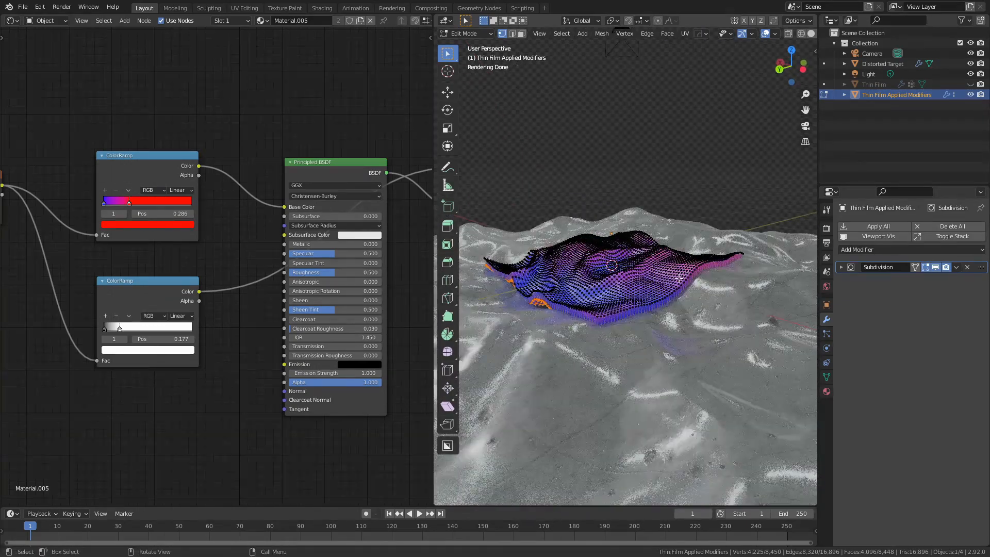
key(shift+z)
mouse_move(679, 278)
middle_down()
mouse_move(641, 229)
mouse_move(659, 279)
middle_up()
key(shift+z)
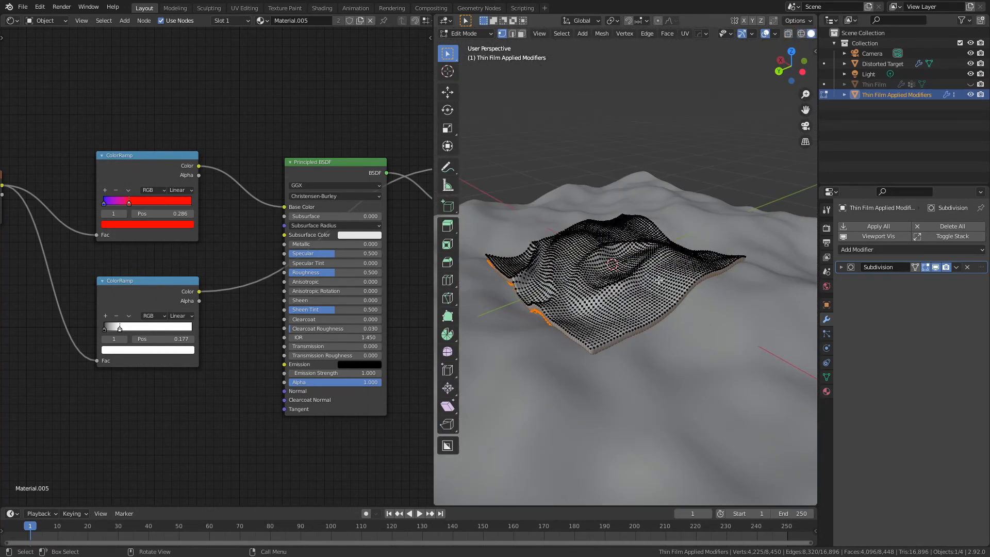
key(ctrl+KP_Add)
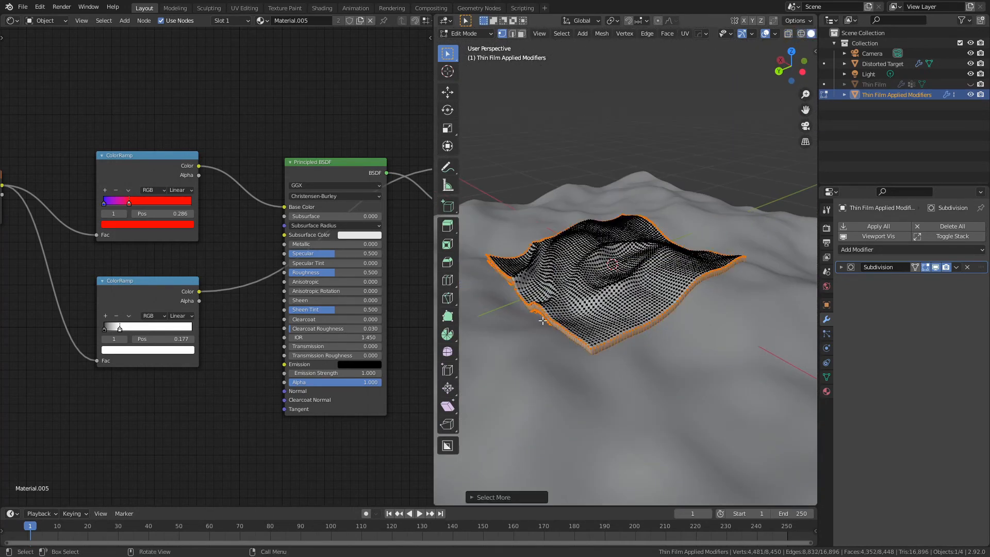
key(3)
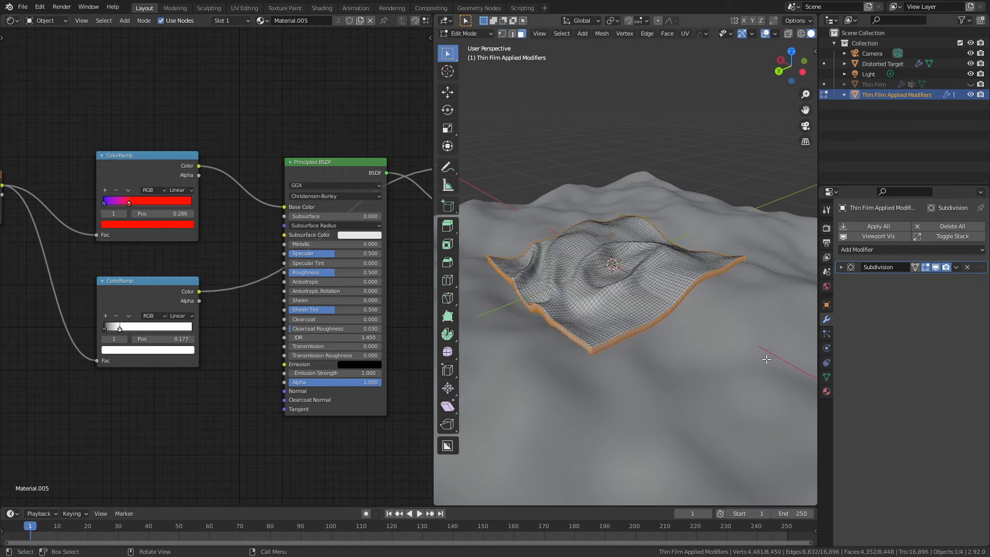
- Add a second material slot with a new material to the film and assign it to the selected faces
click(827, 392)
click(981, 227)
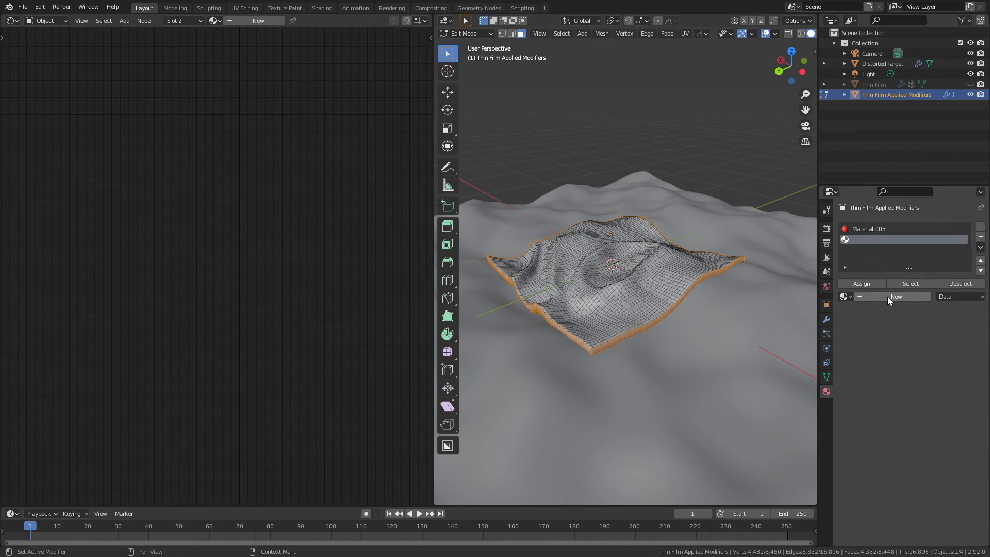
click(889, 296)
click(870, 284)
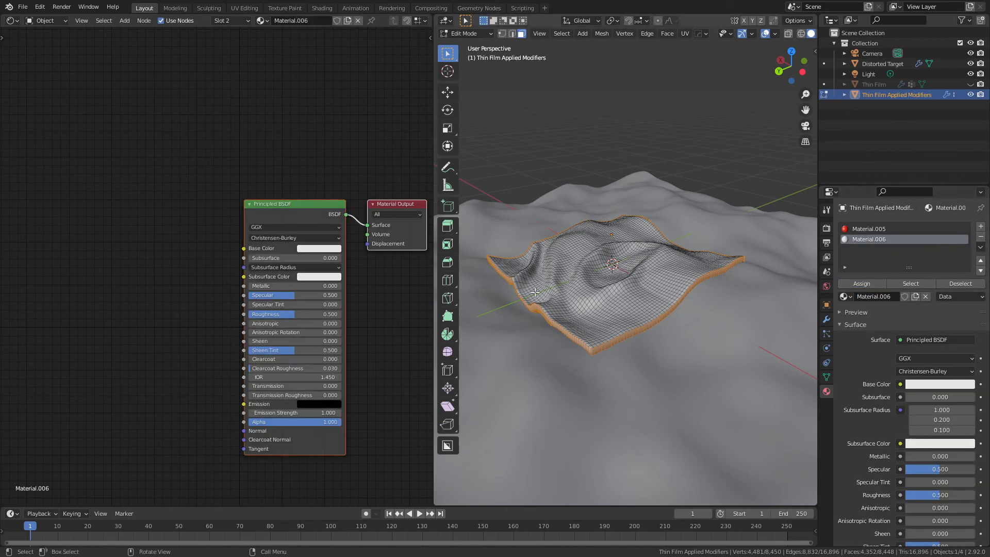
- Copy the blue from the first stop of the film's Base Color ColorRamp into the new material's Base Color
click(865, 228)
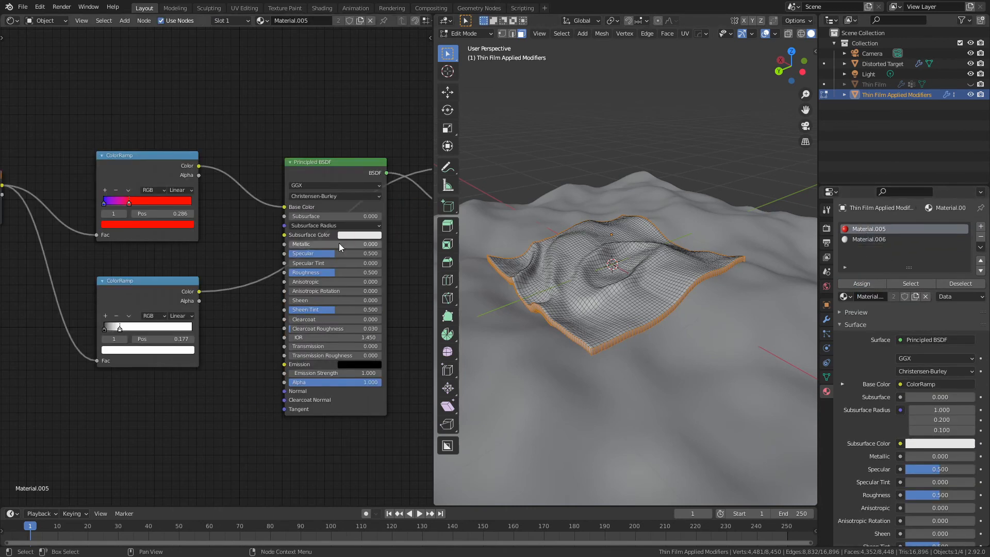
click(104, 203)
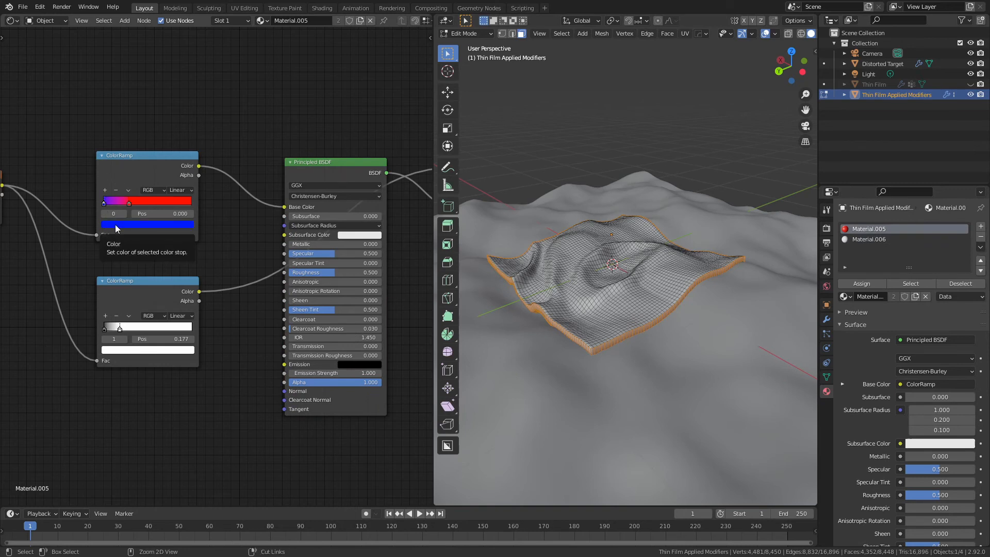
click(869, 239)
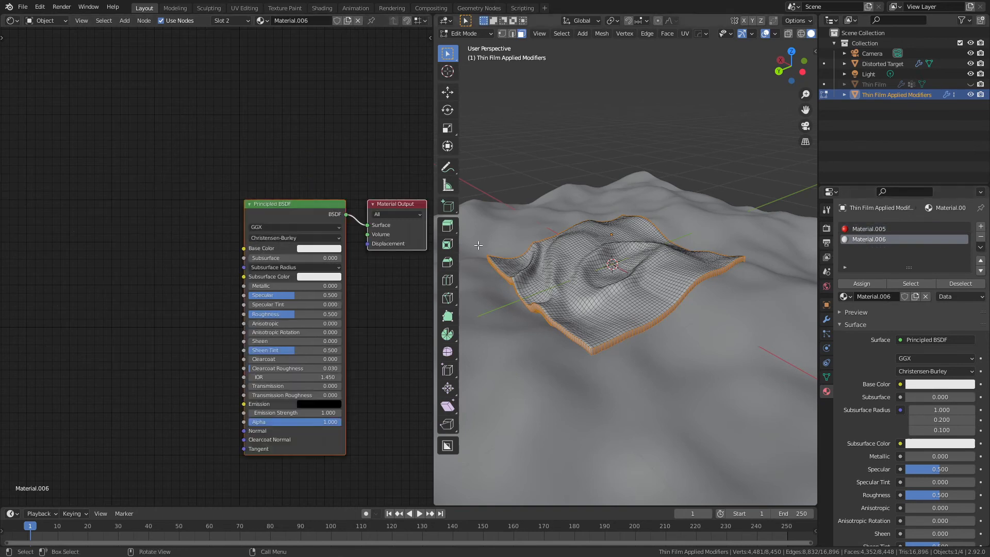
key(ctrl+v)
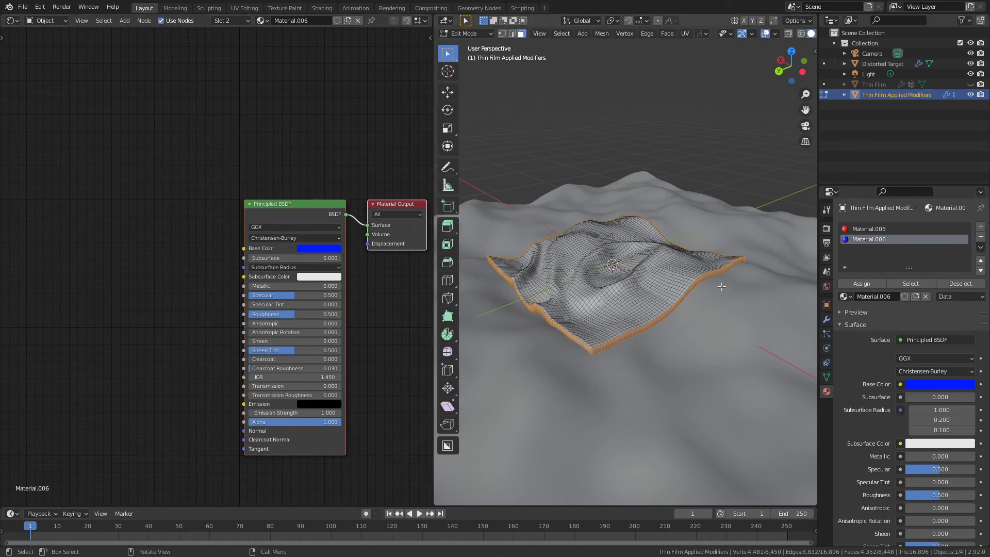
- Switch to Rendered shading in Object Mode and inspect the film's blue side walls up close and from below
key(z)
click(543, 246)
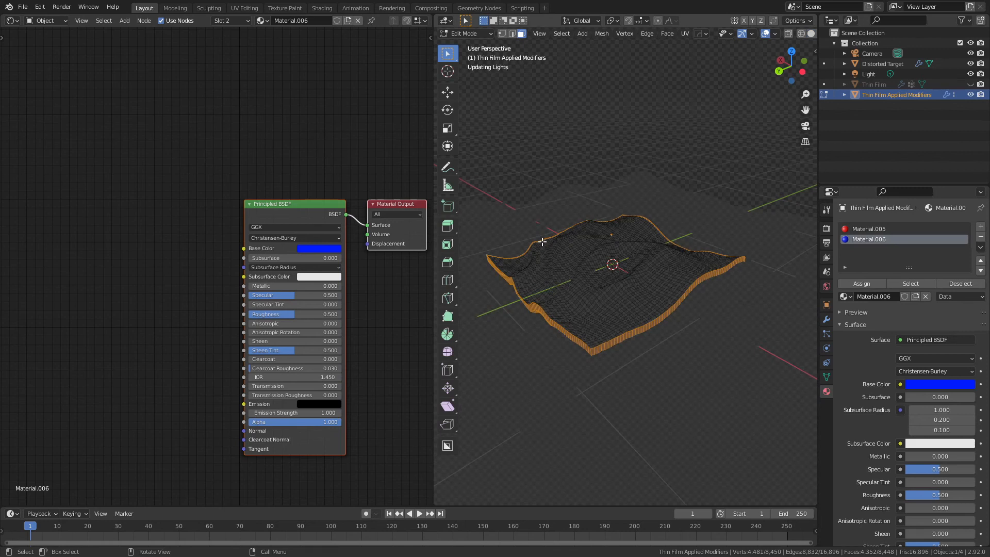
key(Tab)
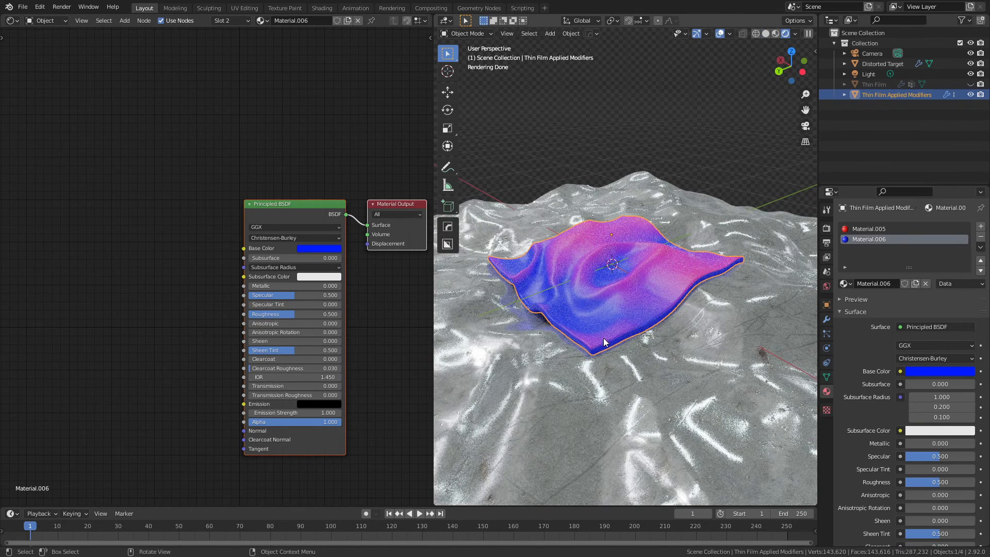
middle_drag(608, 311, 667, 313)
scroll(667, 313, up, 4)
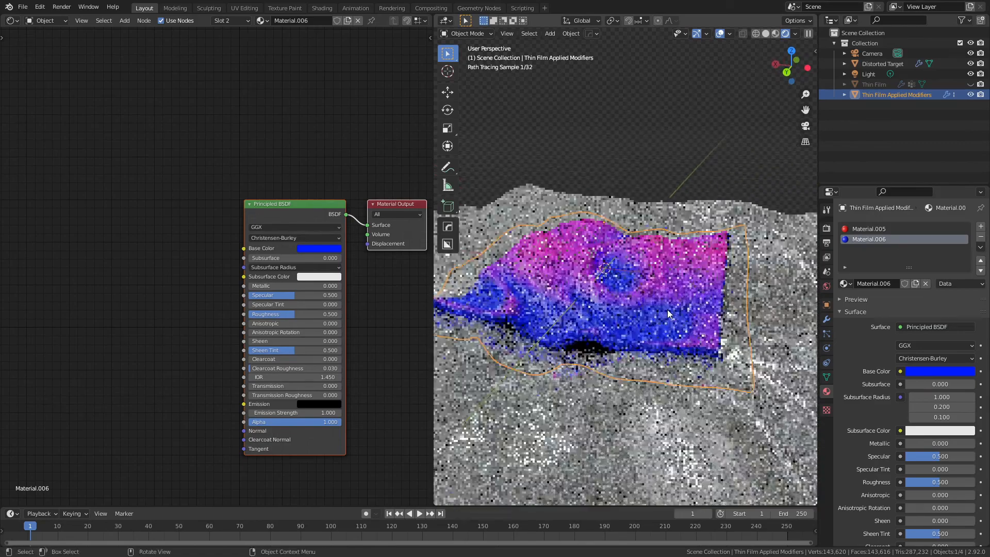
middle_drag(651, 454, 640, 389)
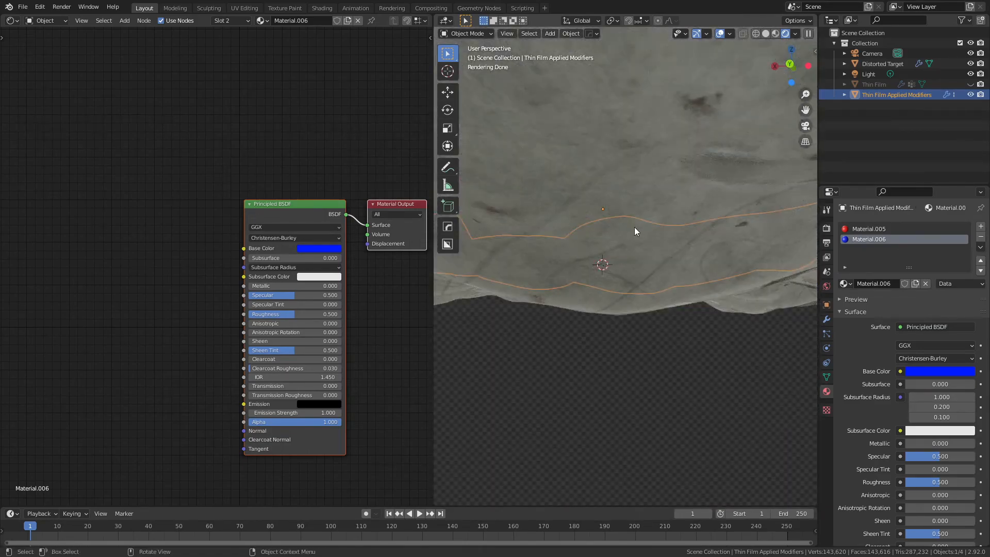
- Isolate the film in Local View and examine its top, sides and underside
key(KP_Divide)
mouse_move(646, 246)
middle_down()
mouse_move(657, 308)
mouse_move(655, 223)
middle_up()
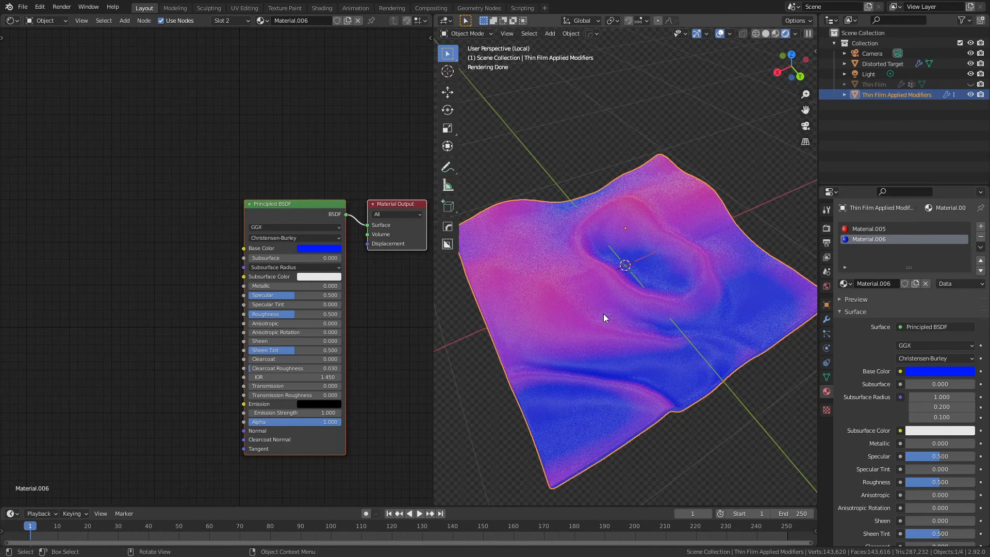
scroll(601, 316, down, 2)
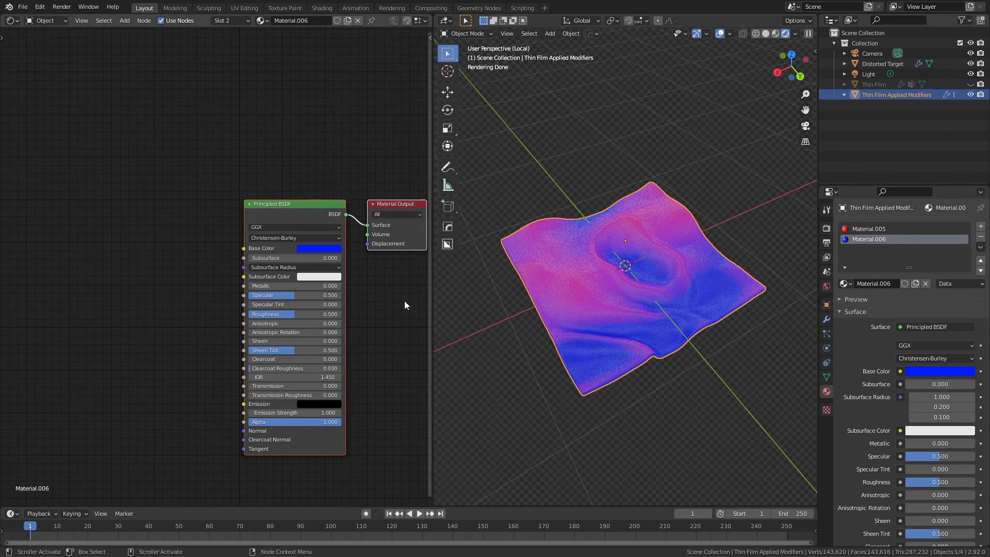
middle_drag(474, 310, 606, 265)
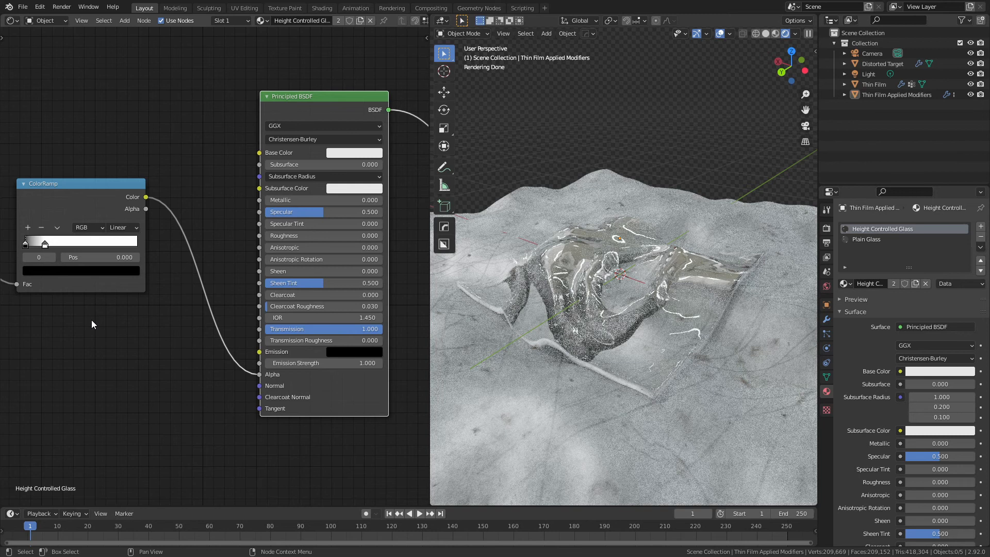
- Examine the ColorRamp that drives Alpha in the Height Controlled Glass material's node tree
scroll(120, 281, down, 3)
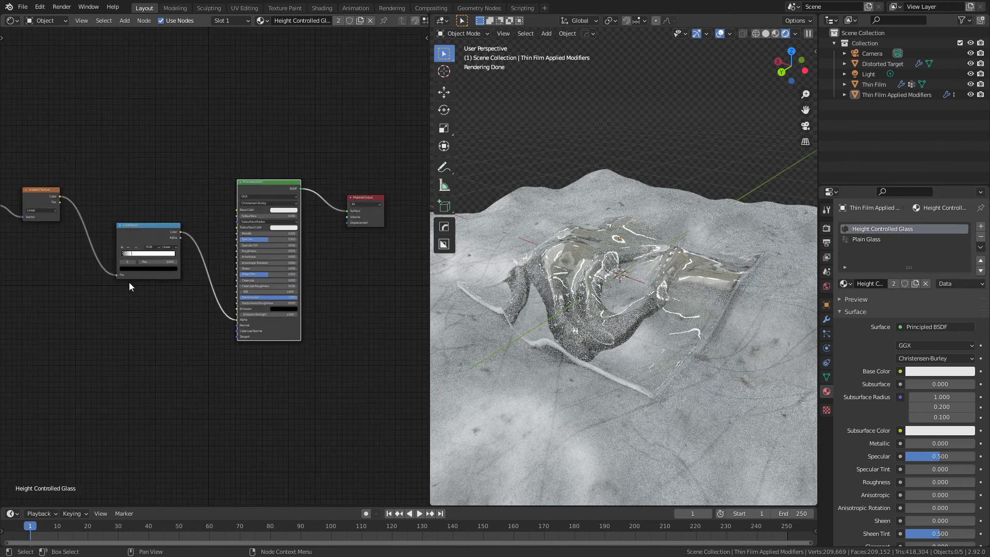
scroll(133, 284, up, 5)
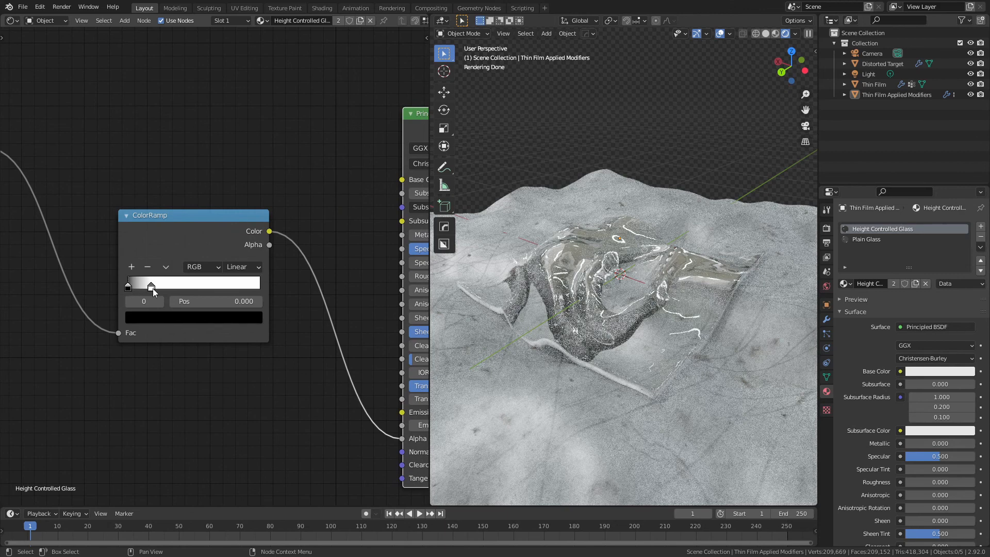
- Set the value of the first color stop in the Alpha ColorRamp to 0.9, making the lowest areas of the film nearly opaque
click(128, 284)
click(147, 319)
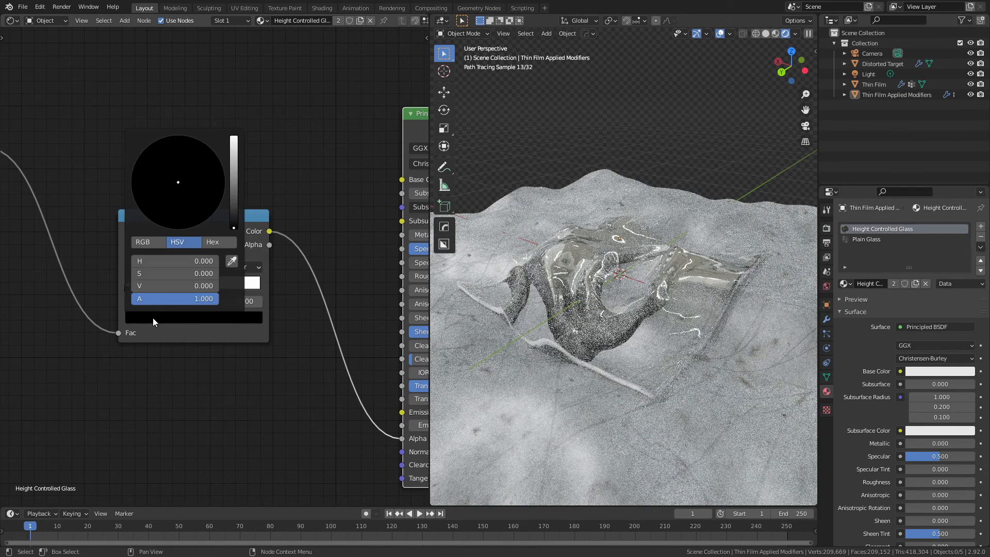
click(234, 156)
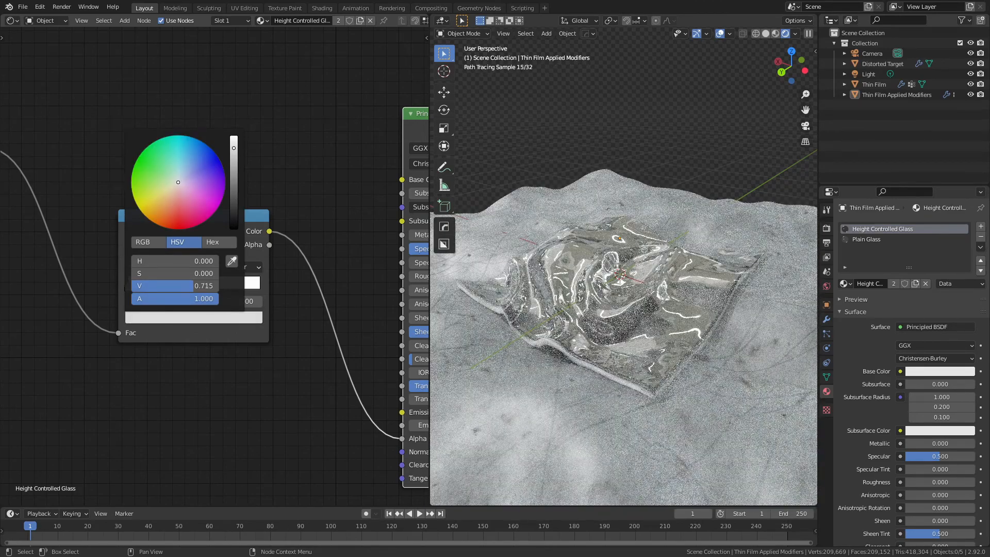
drag(235, 148, 234, 147)
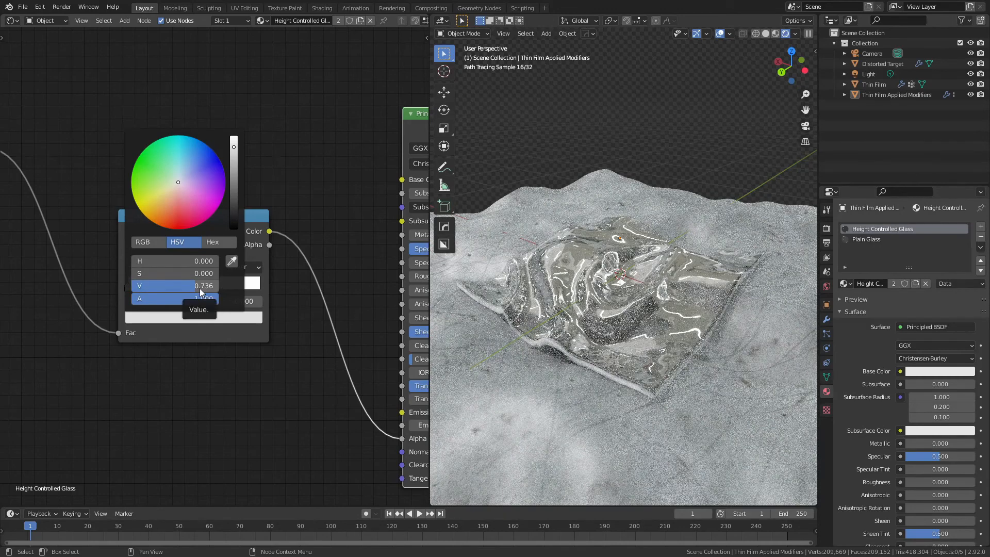
click(200, 287)
text(.8)
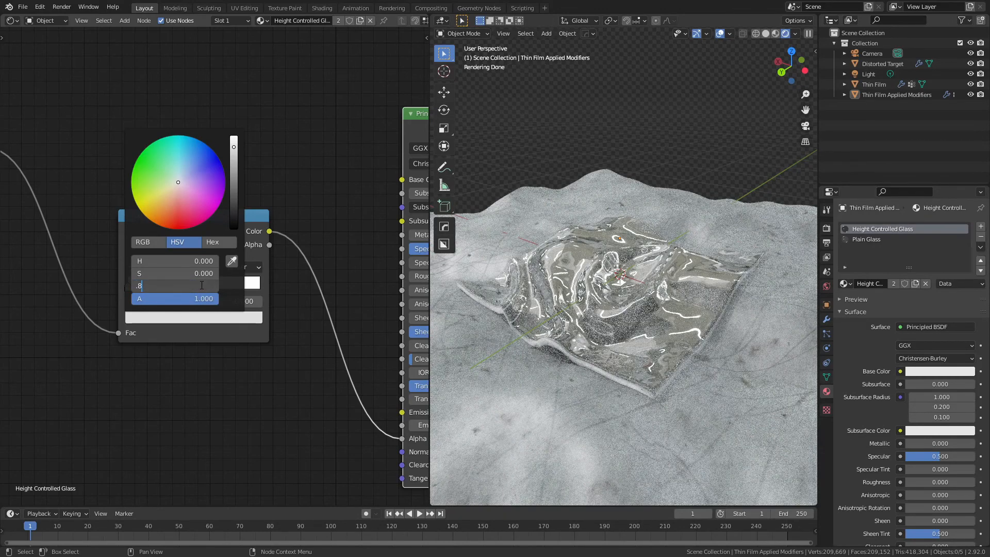
key(BackSpace)
text(900)
key(Return)
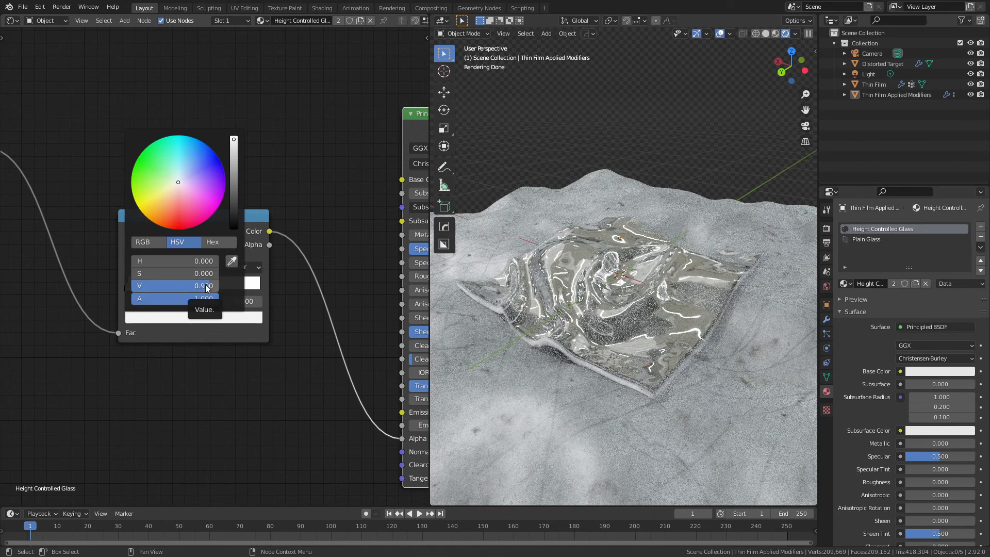
scroll(217, 269, down, 1)
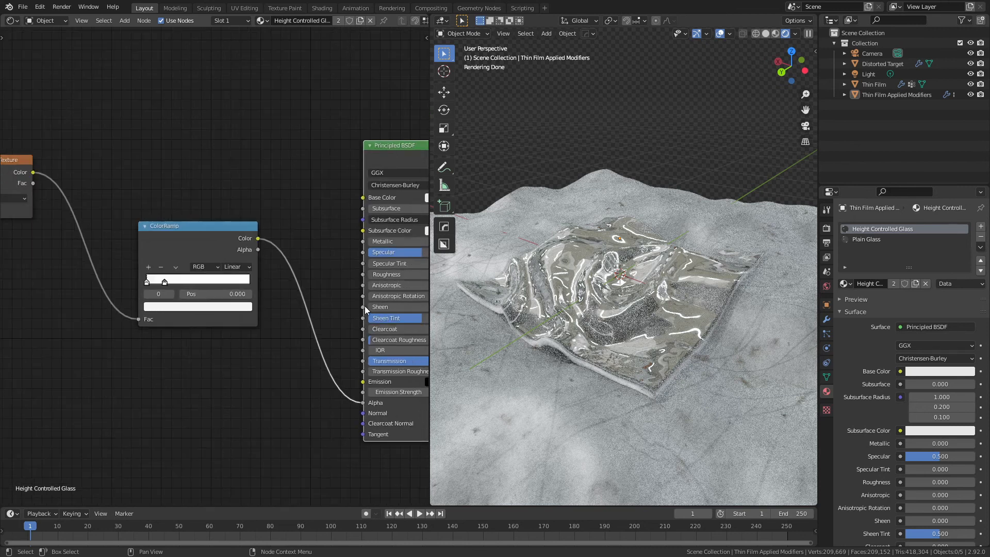
middle_drag(288, 261, 205, 275)
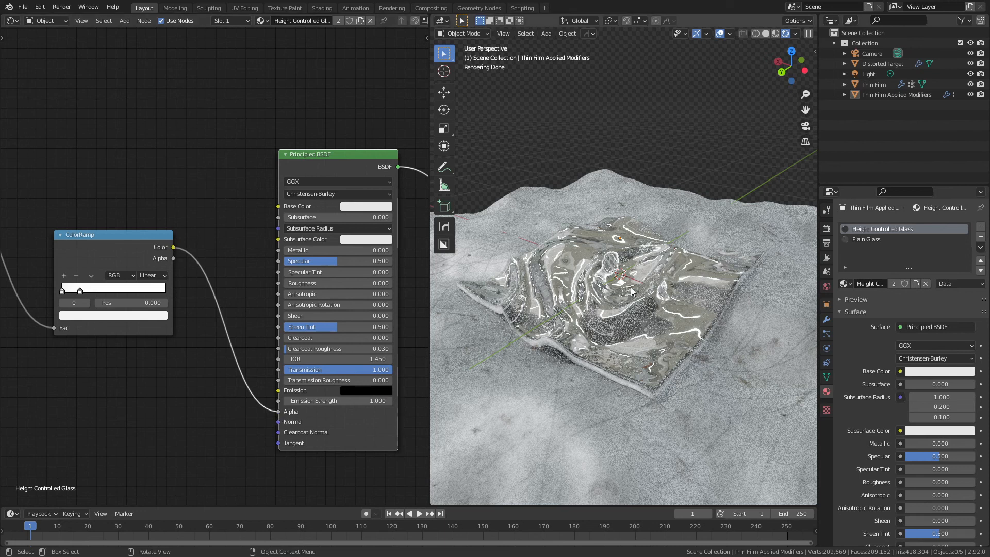
- Darken the ColorRamp's first stop to mid grey and then to near black to compare the film's transparency in the render
scroll(638, 320, up, 3)
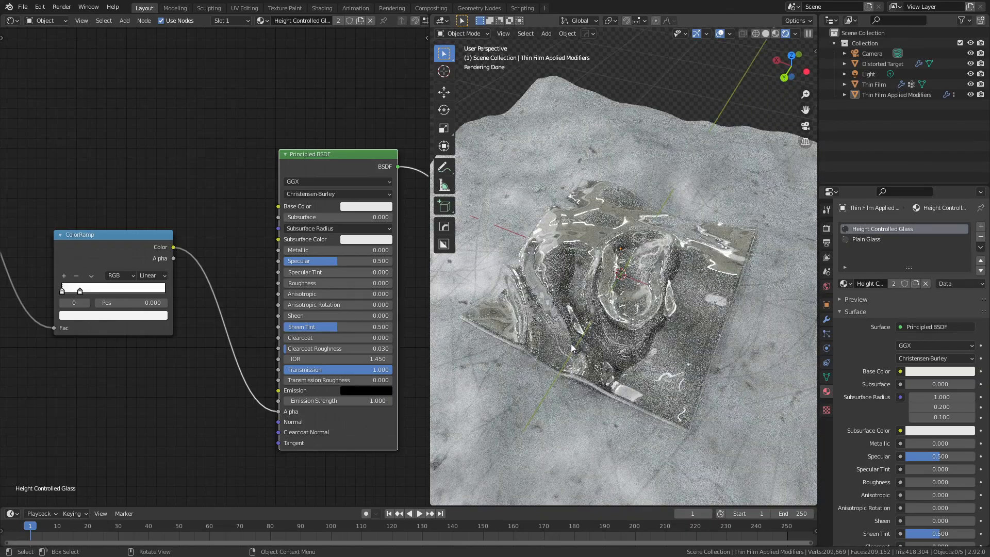
click(62, 291)
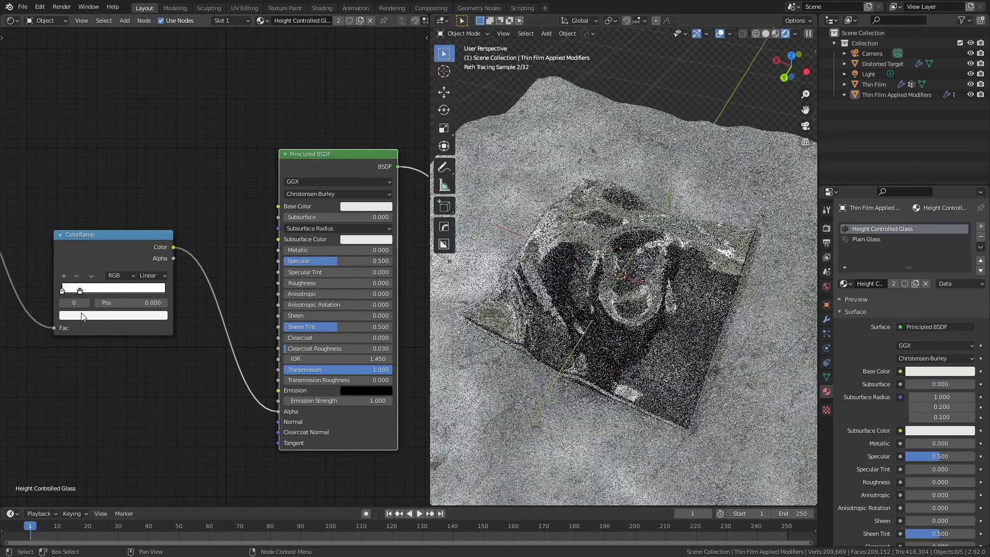
click(82, 315)
drag(146, 179, 145, 201)
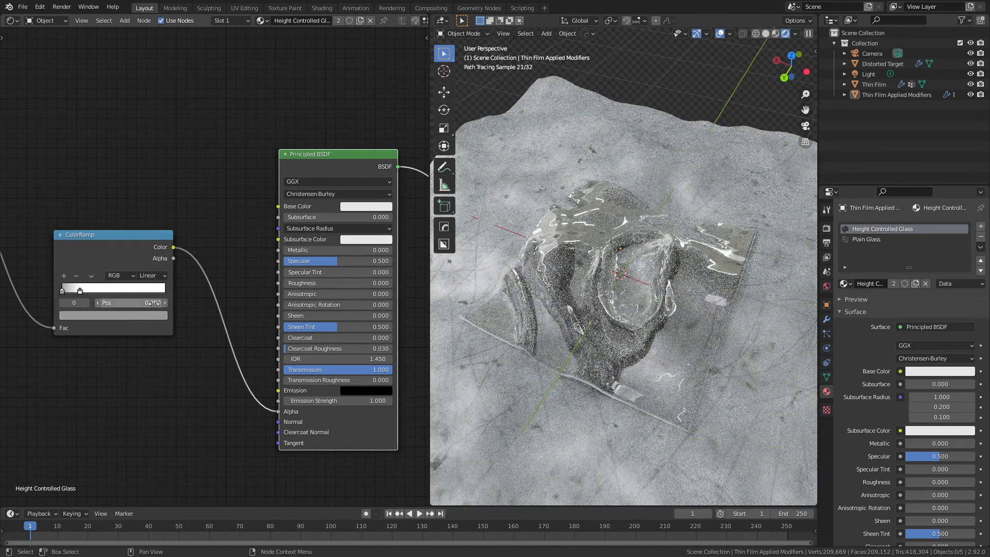
click(138, 315)
drag(145, 216, 147, 237)
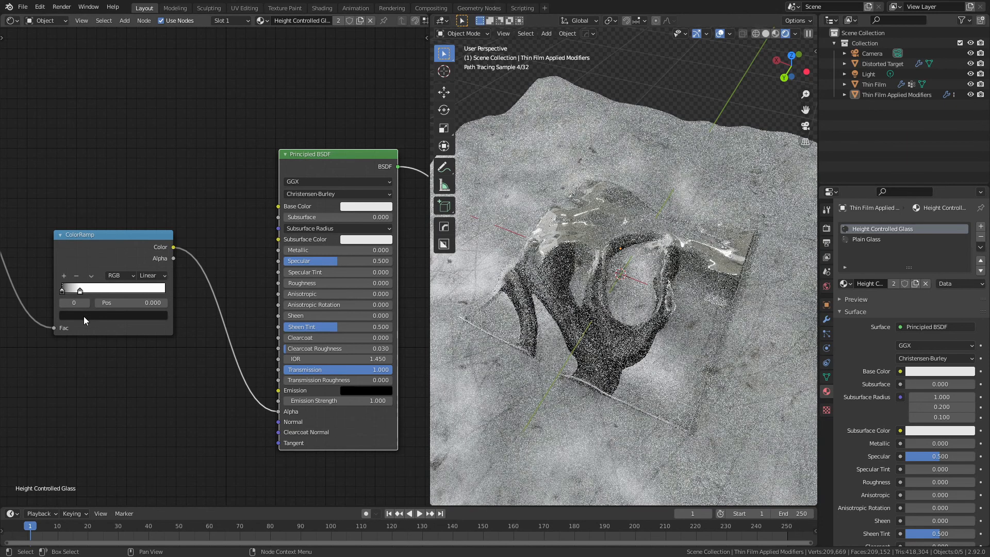
- Brighten the ColorRamp's first stop to white, then lower its value to 0.651 for a light grey
click(83, 316)
drag(148, 218, 148, 178)
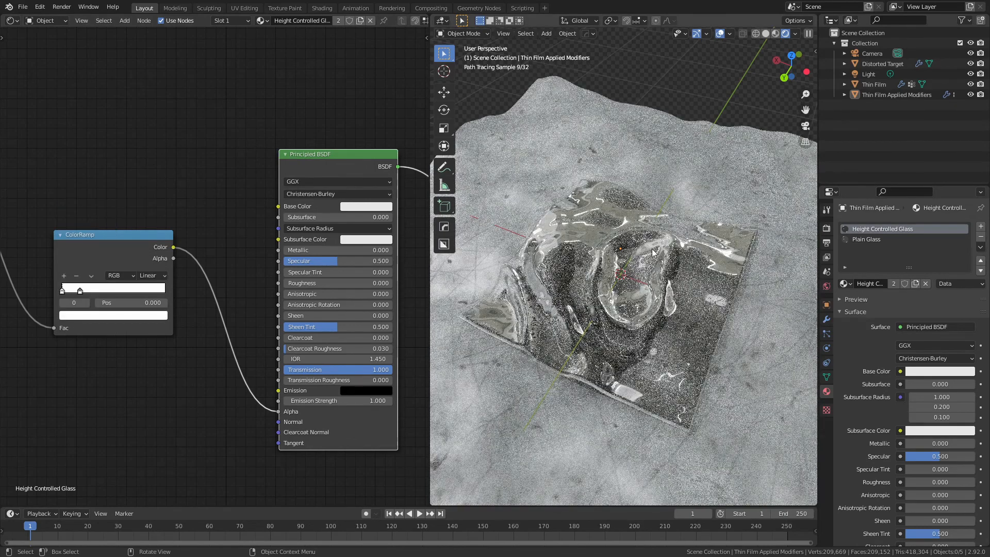
click(109, 315)
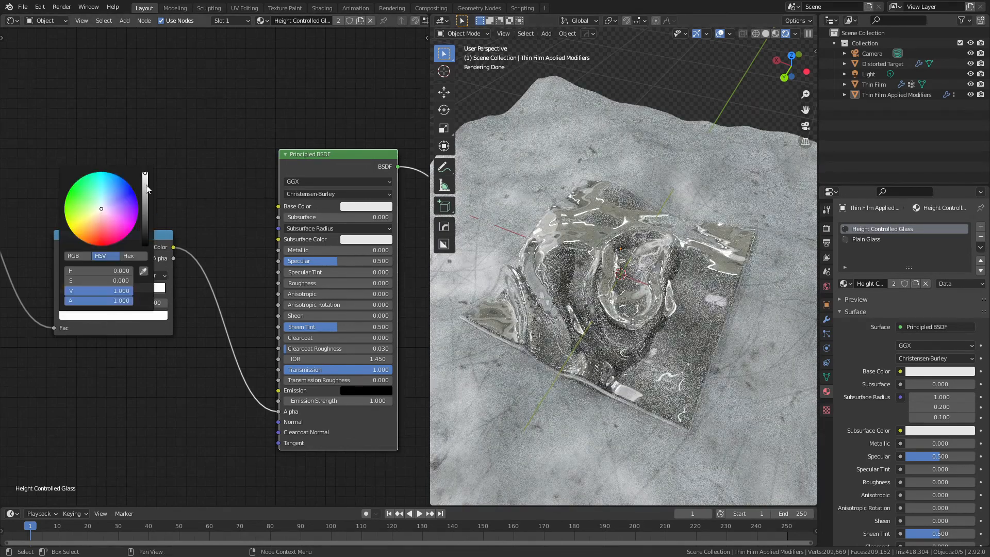
drag(144, 175, 145, 184)
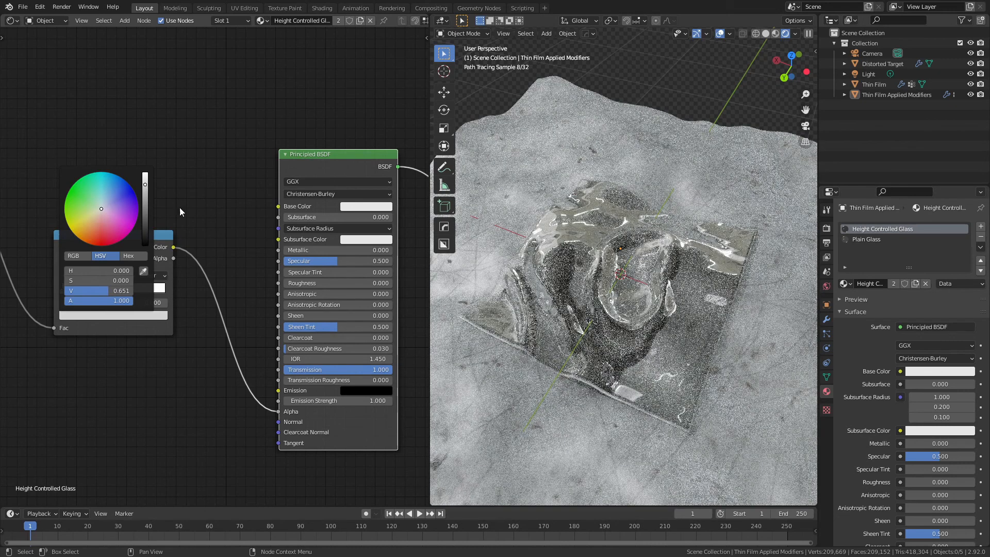